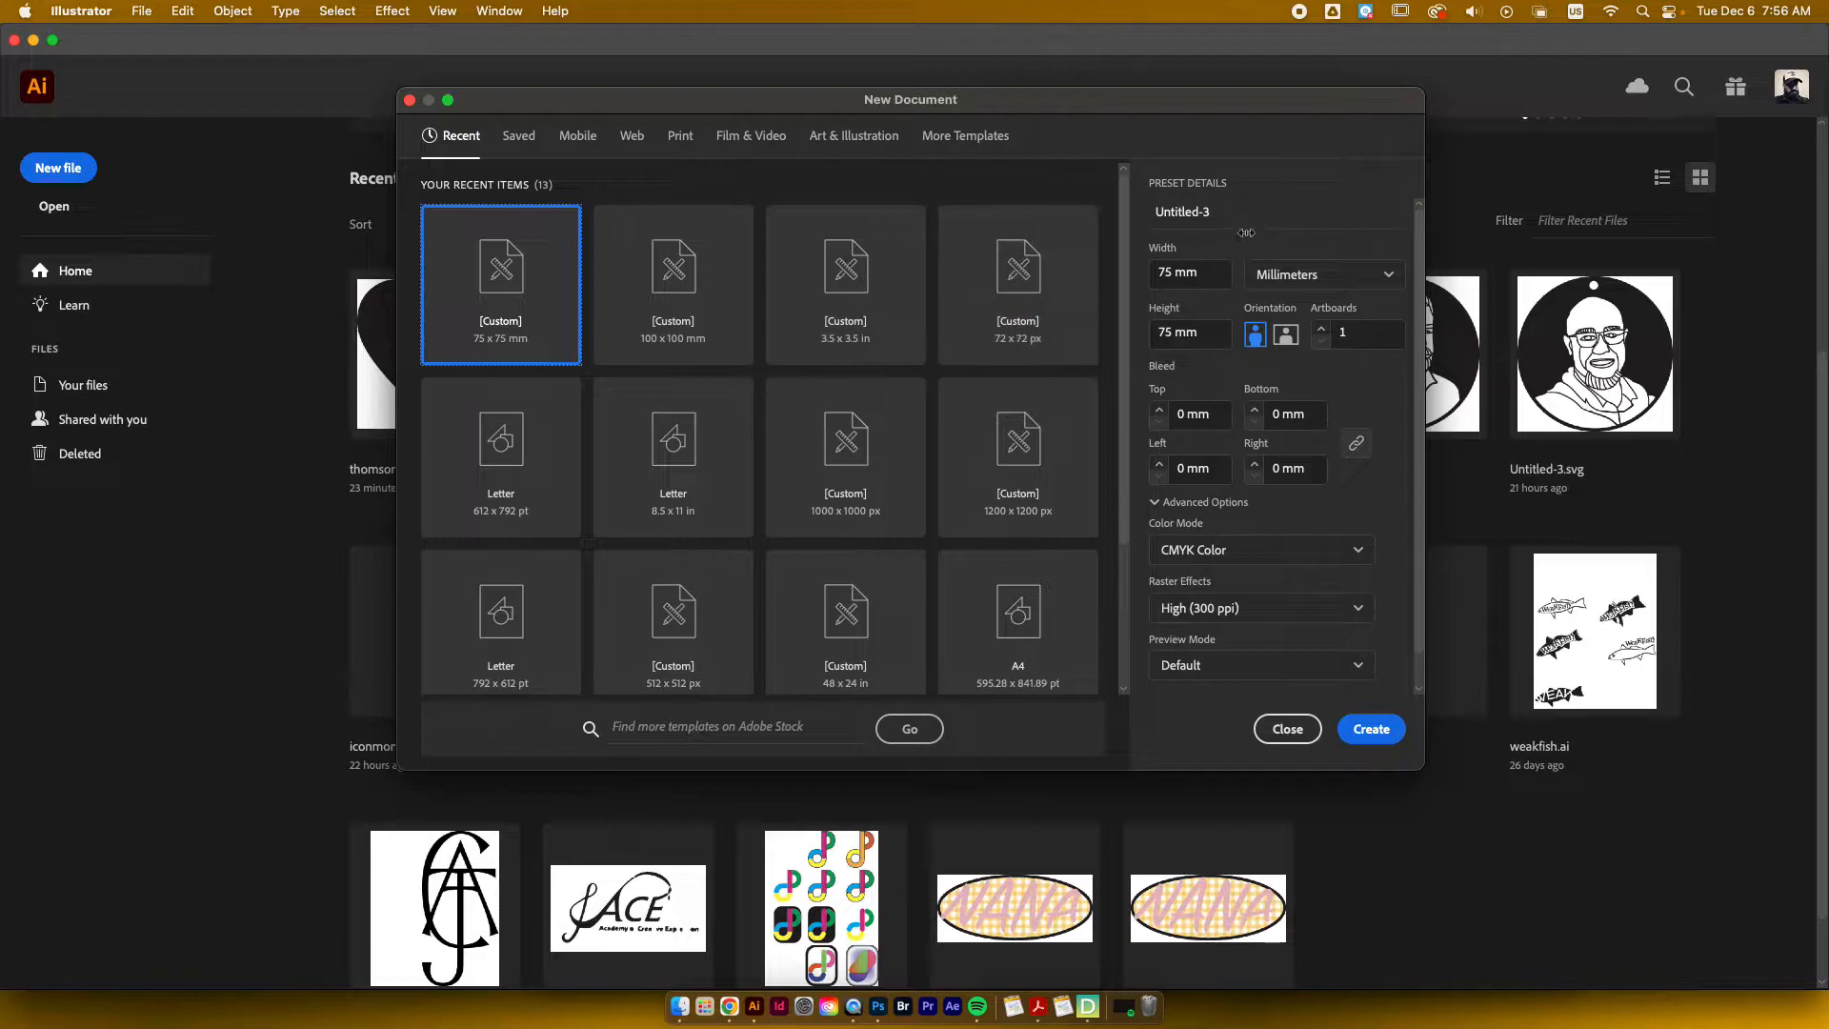
# Step: Create a new 75 x 75 mm document with Millimeters as the unit
pyautogui.click(1328, 278)
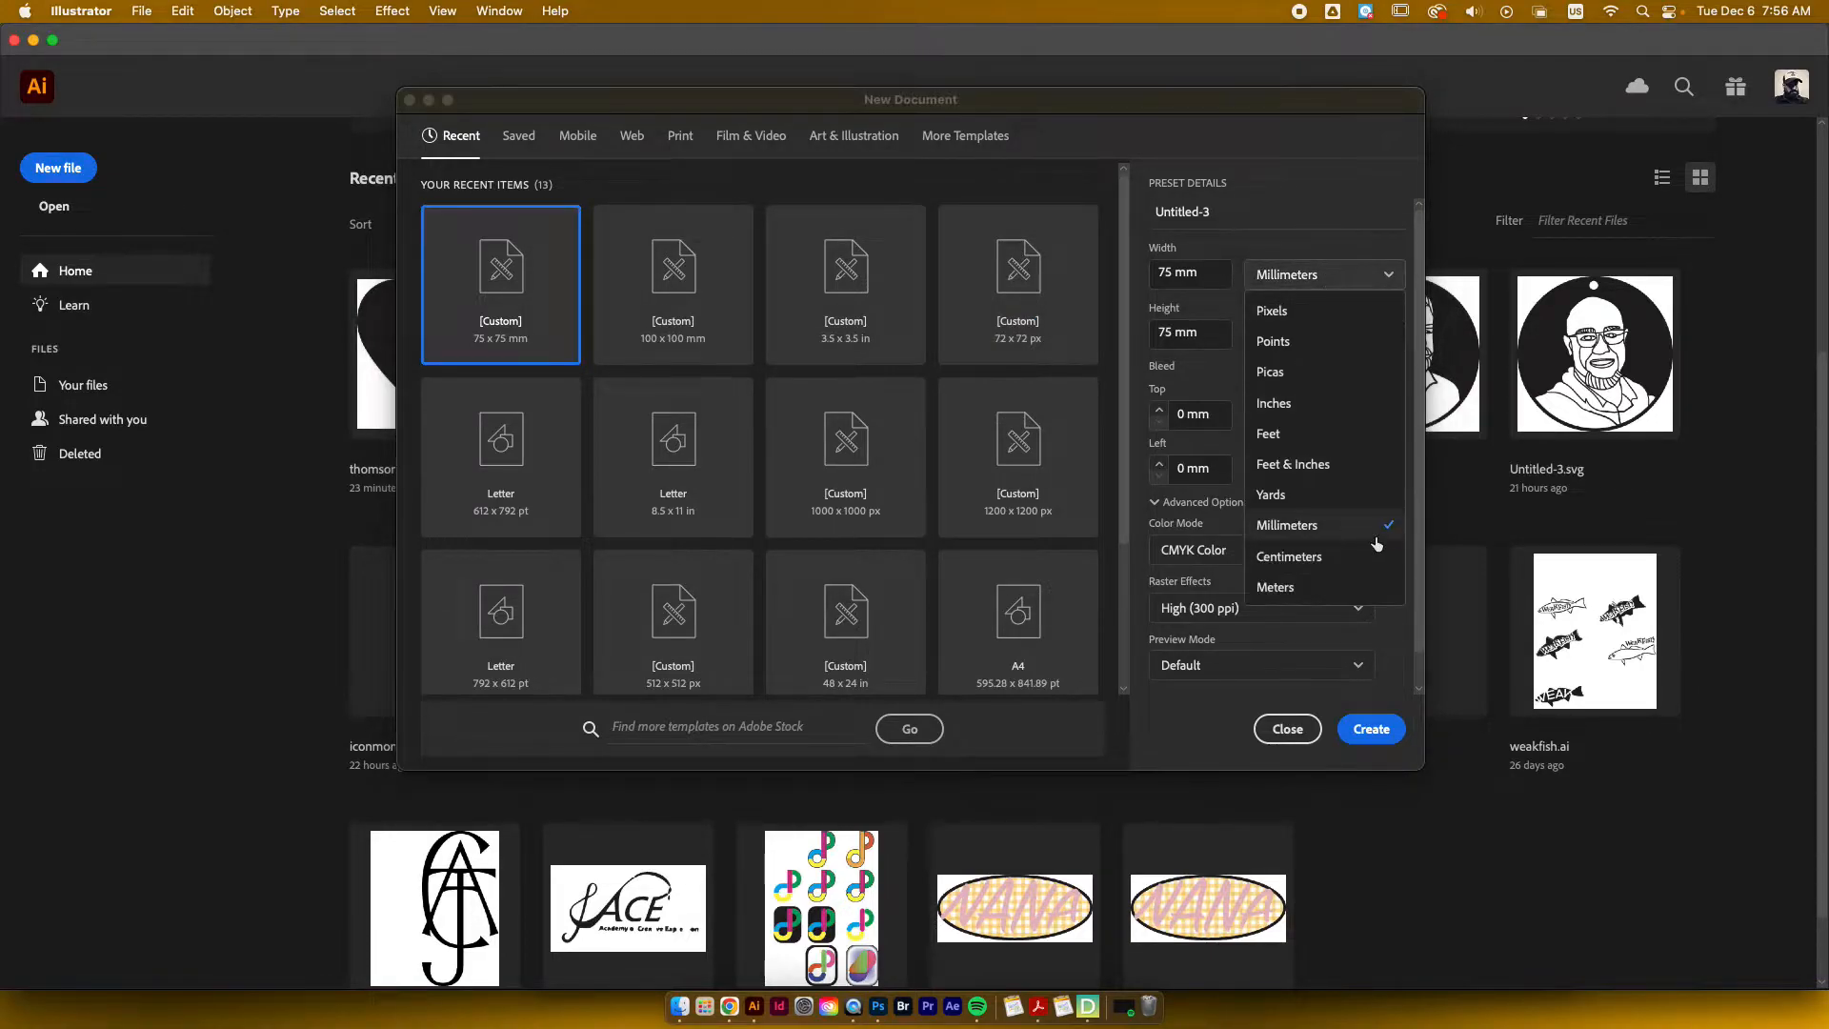
pyautogui.click(1369, 529)
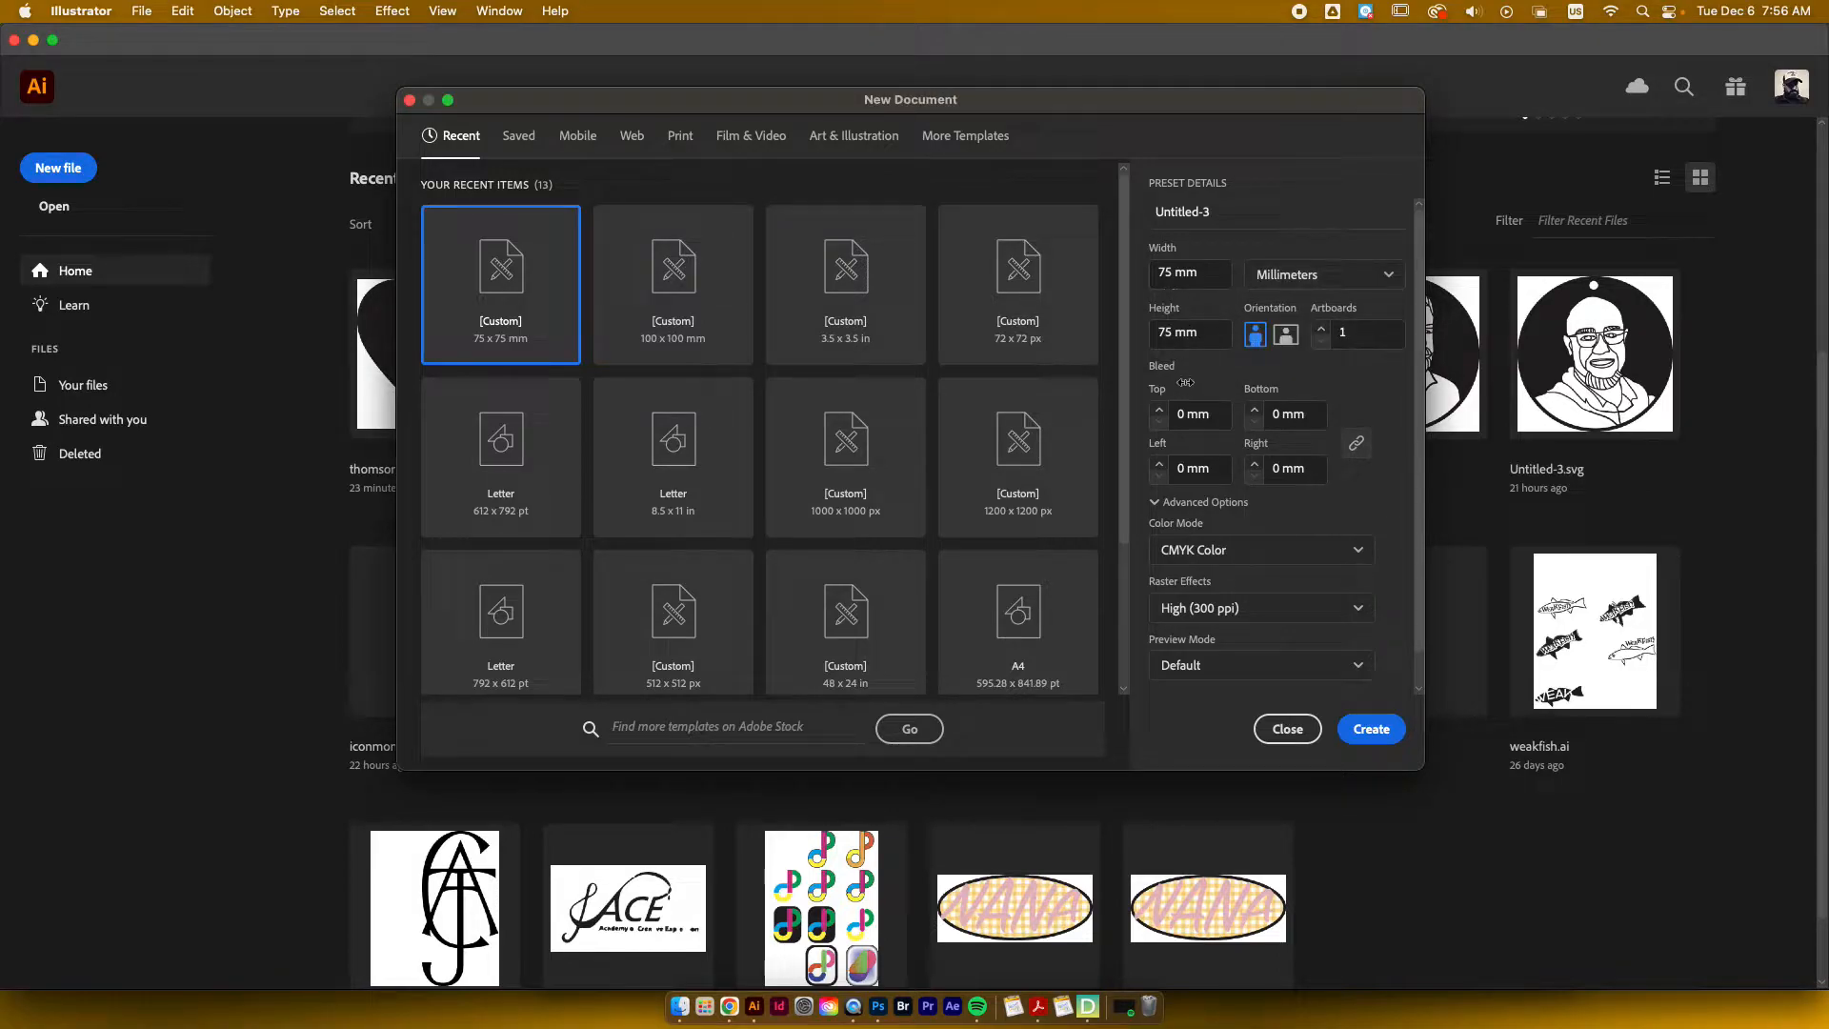
pyautogui.click(1385, 739)
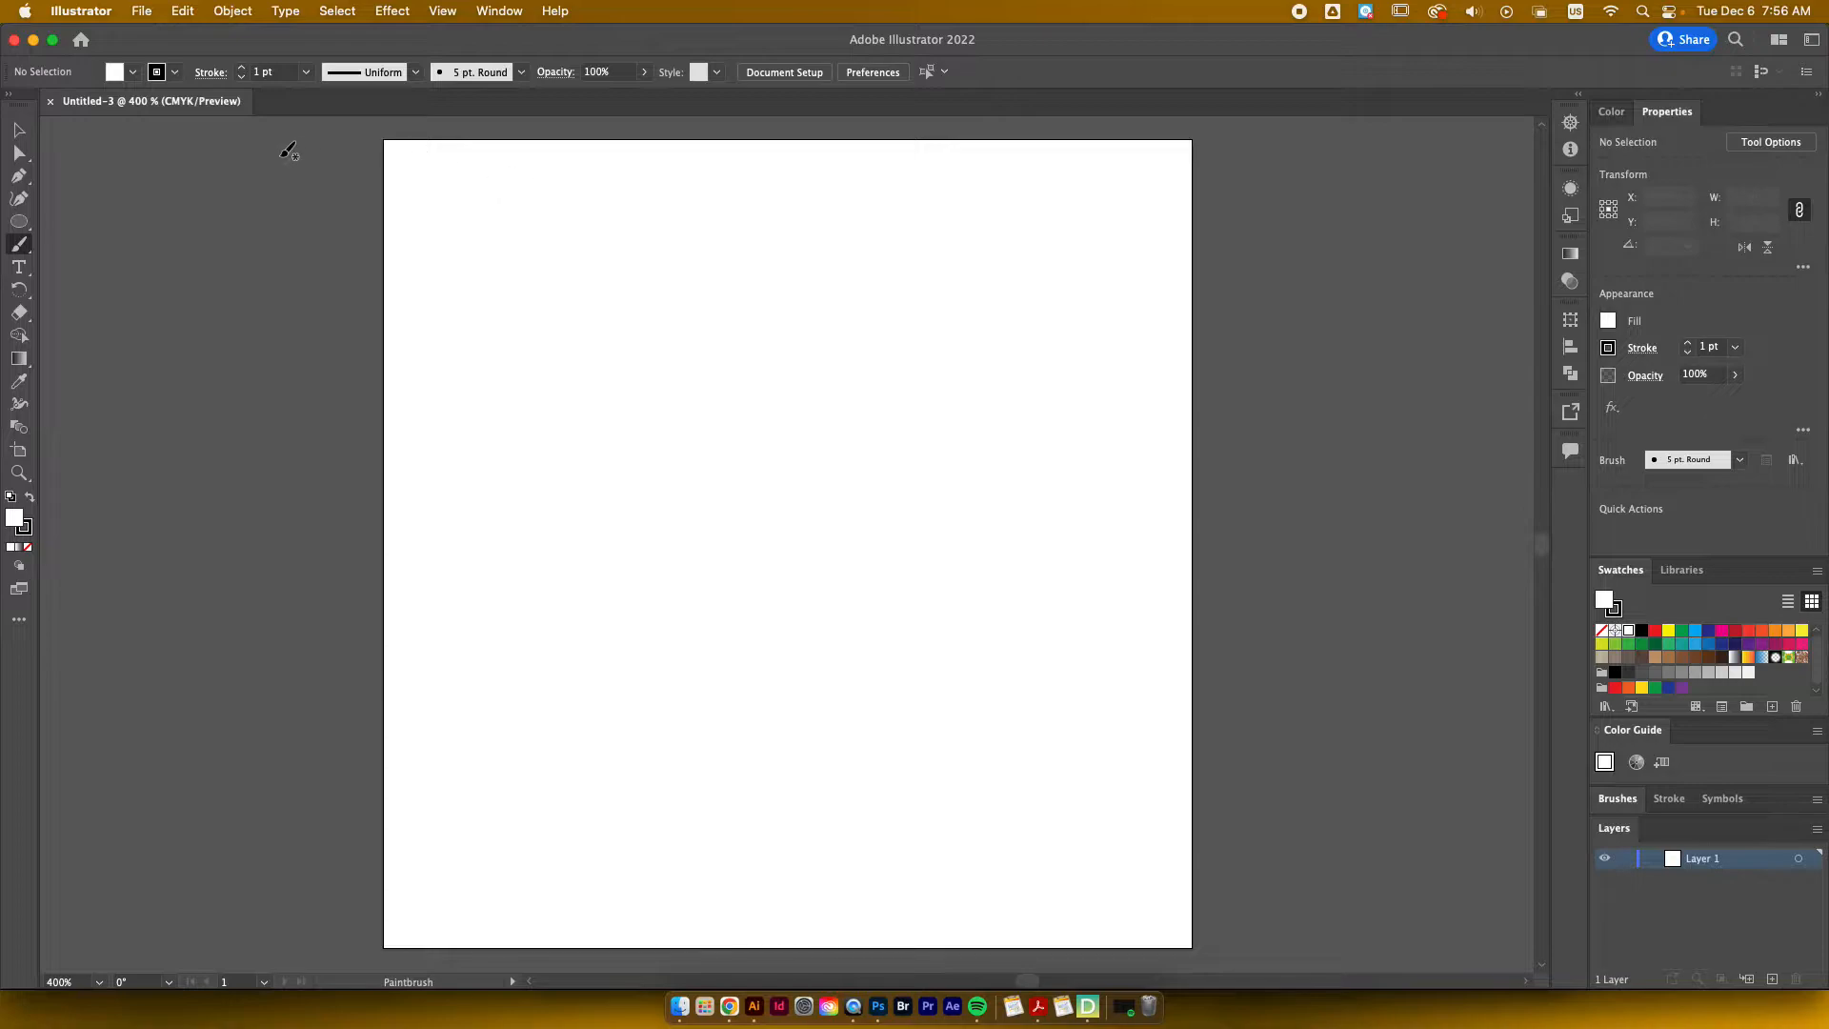
# Step: Place the portrait photo AGLS019.jpg on the artboard and enlarge it to about 78.5 x 98.2 mm so it covers the artboard
pyautogui.click(679, 1006)
pyautogui.moveTo(1190, 352); pyautogui.dragTo(759, 400)
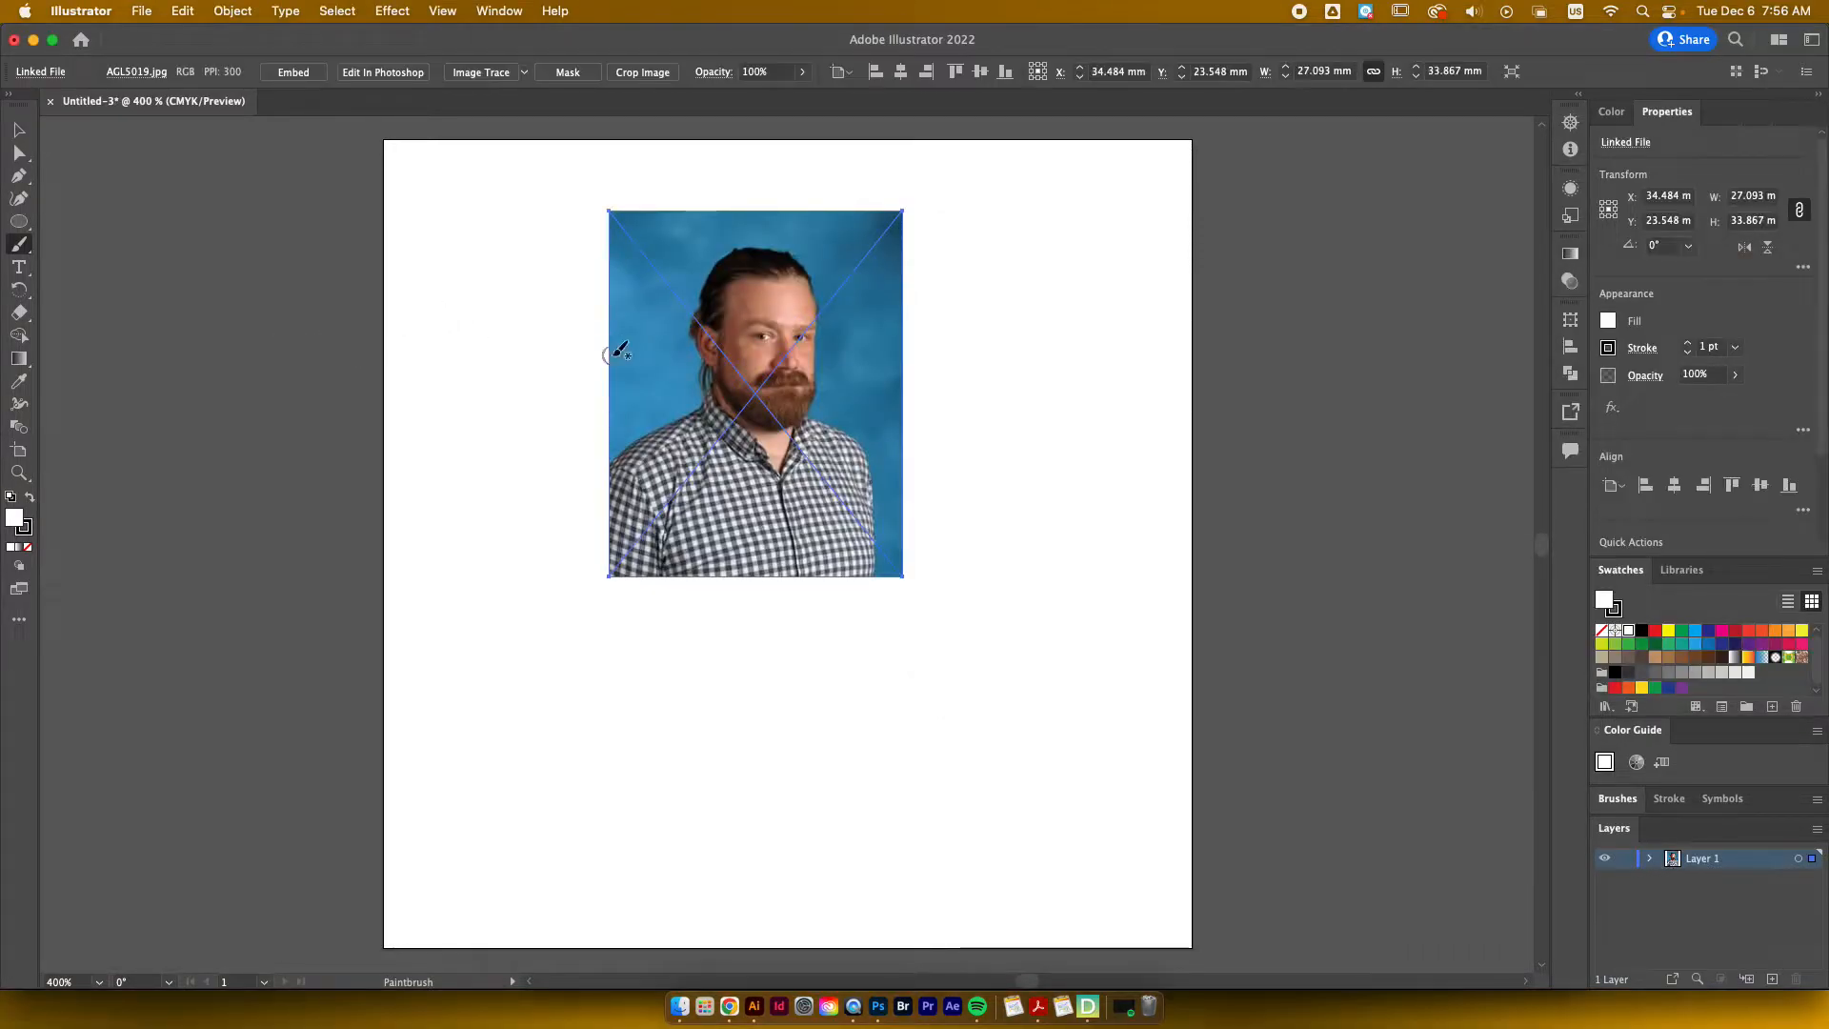
pyautogui.press('v')
pyautogui.moveTo(620, 308); pyautogui.dragTo(432, 238)
pyautogui.moveTo(669, 497); pyautogui.dragTo(1228, 890)
pyautogui.scroll(10, 1168, 643)
pyautogui.scroll(2, 1166, 648)
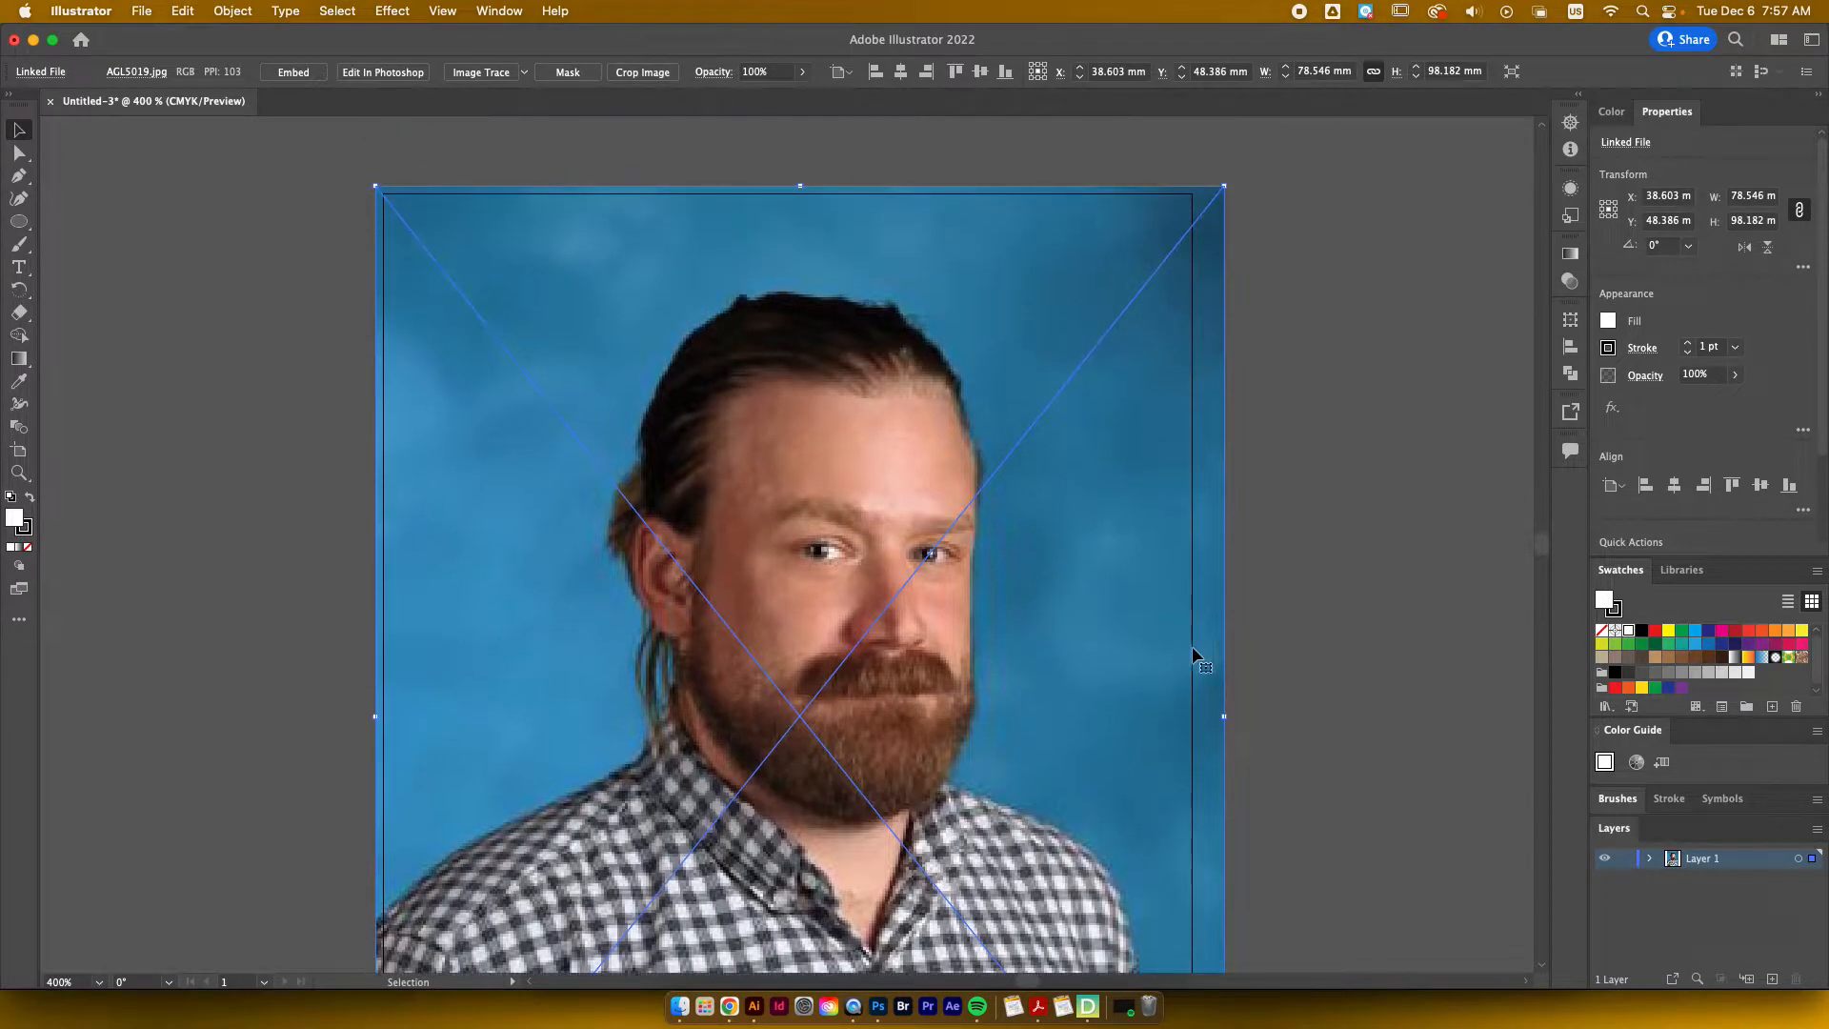
# Step: Reduce the photo's opacity to 64% and lock its layer
pyautogui.click(1735, 375)
pyautogui.moveTo(1732, 398); pyautogui.dragTo(1706, 403)
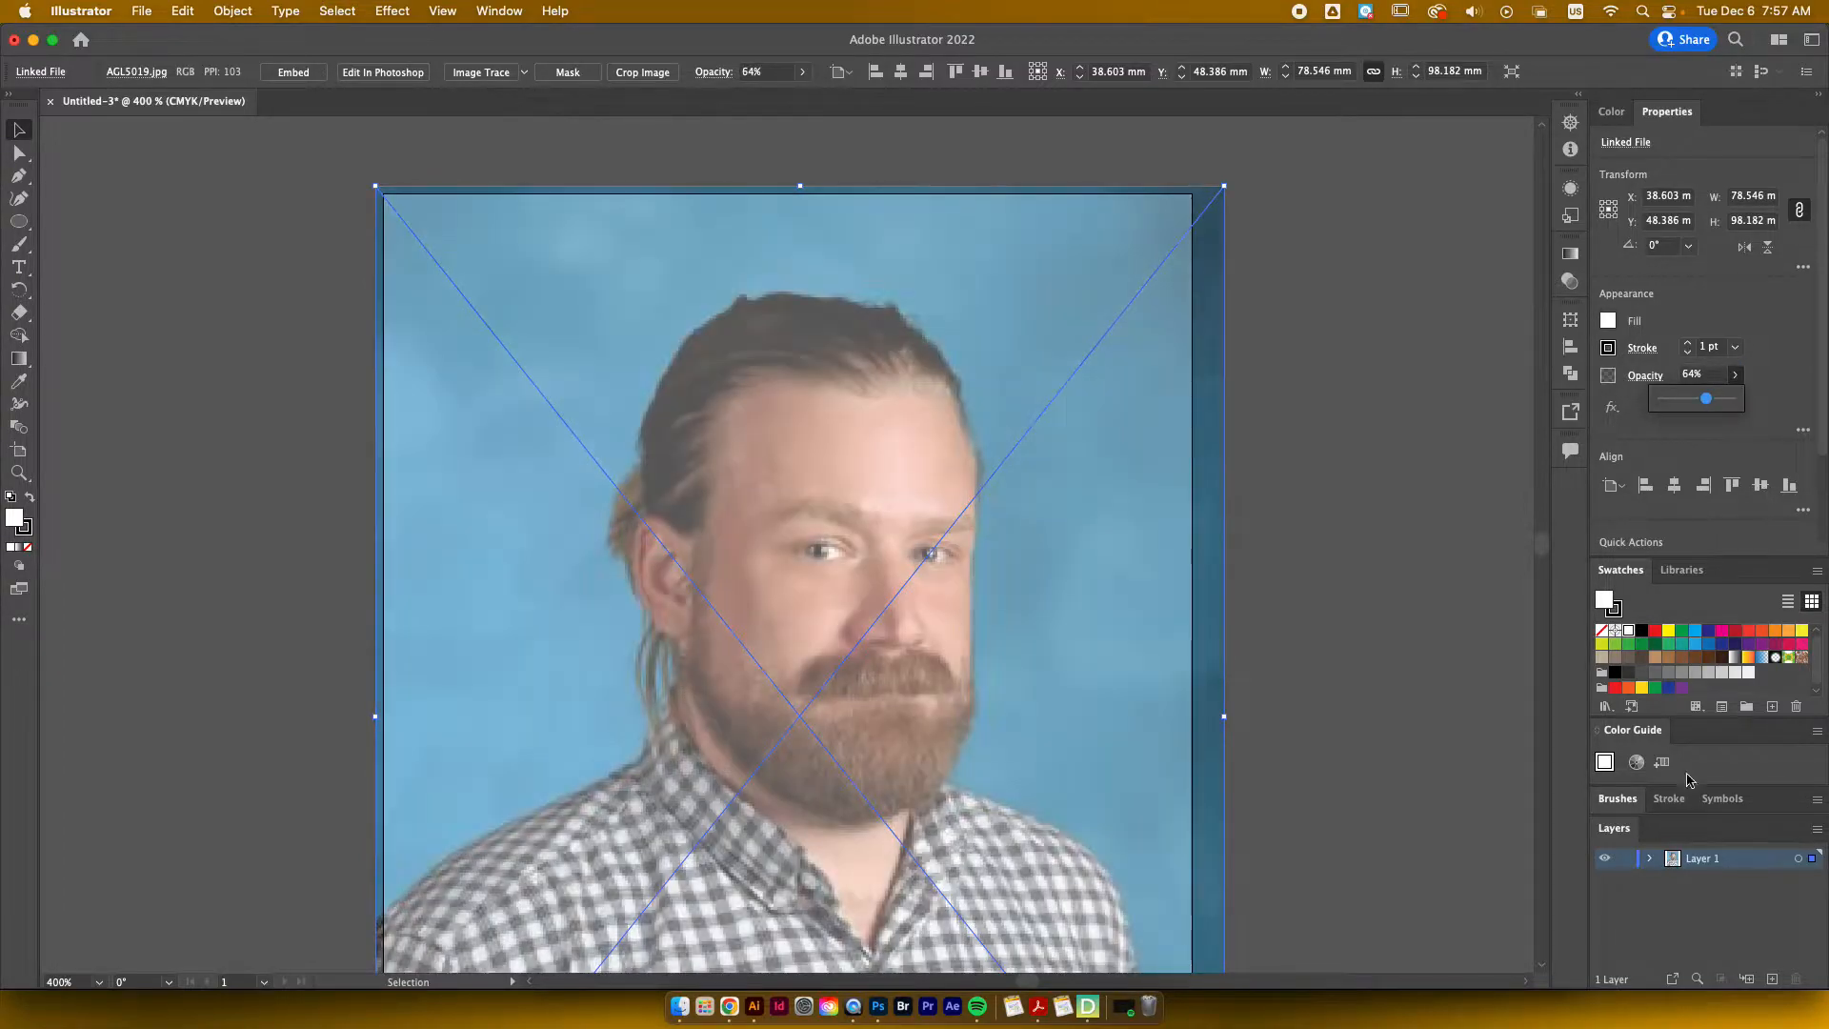
pyautogui.click(1625, 858)
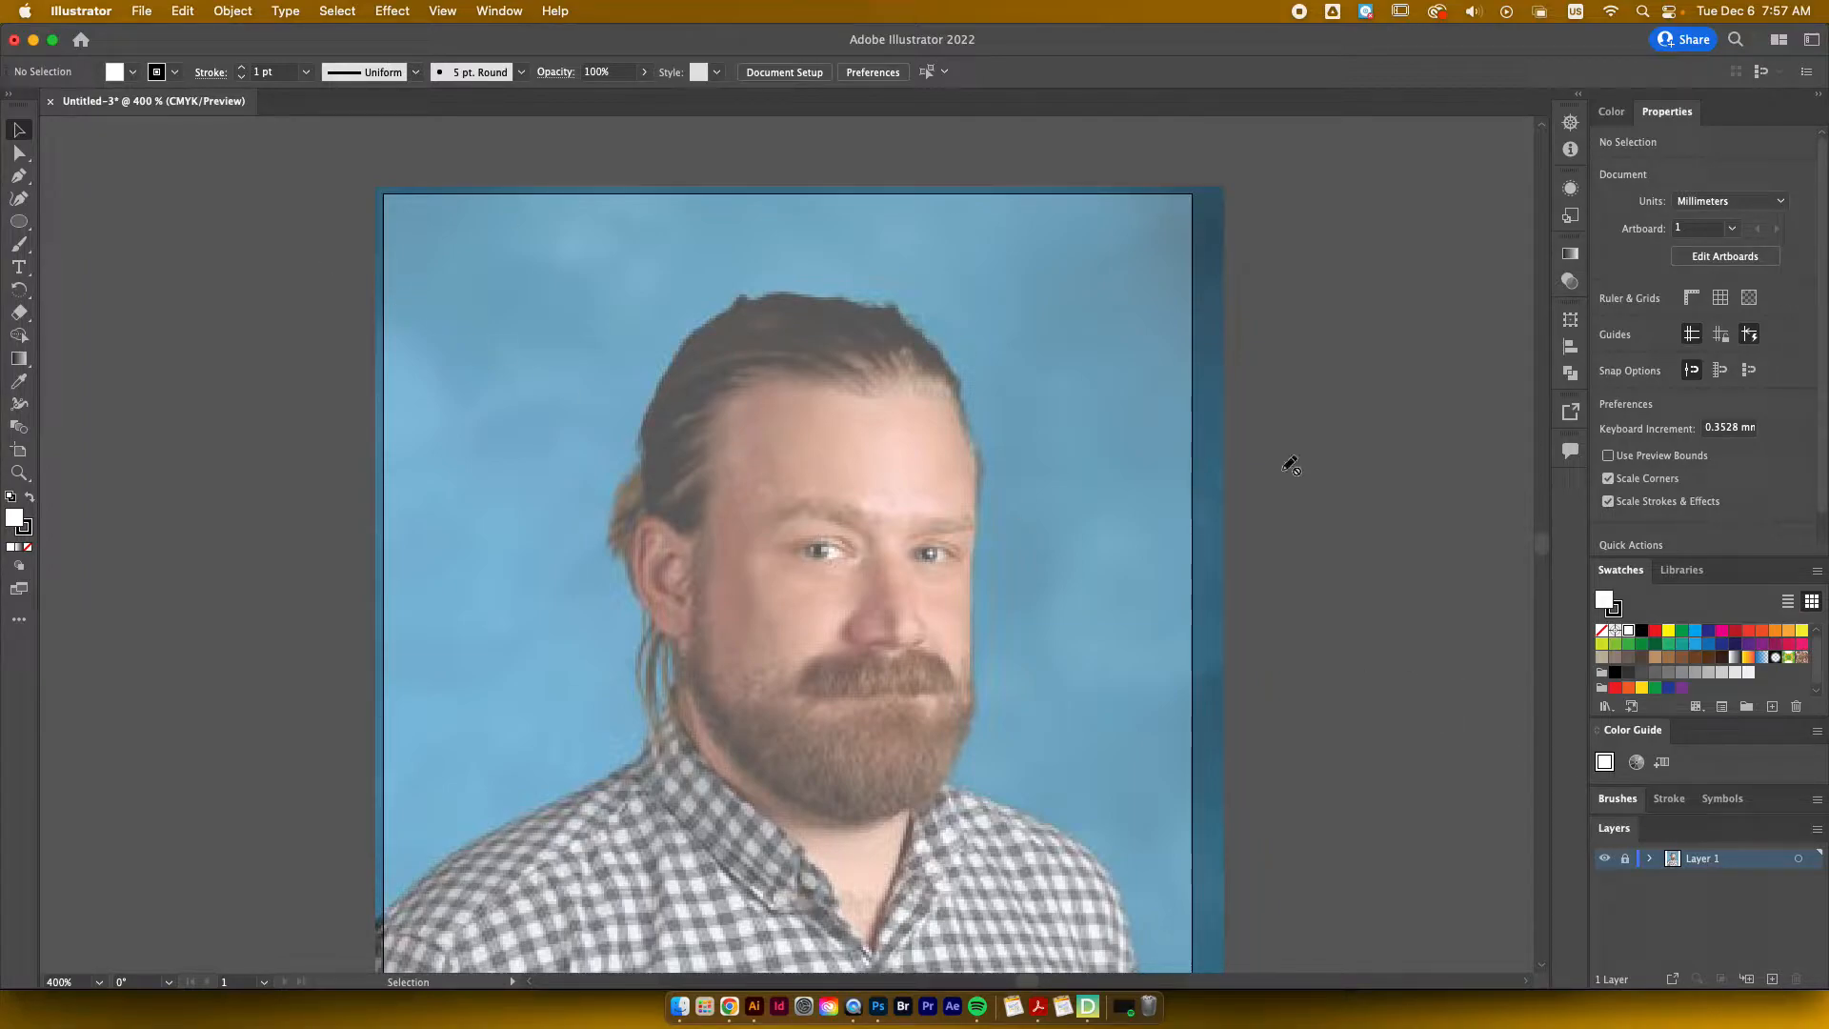
# Step: Add a new layer above the locked photo layer and activate the Paintbrush tool
pyautogui.scroll(-2, 1212, 496)
pyautogui.click(1771, 979)
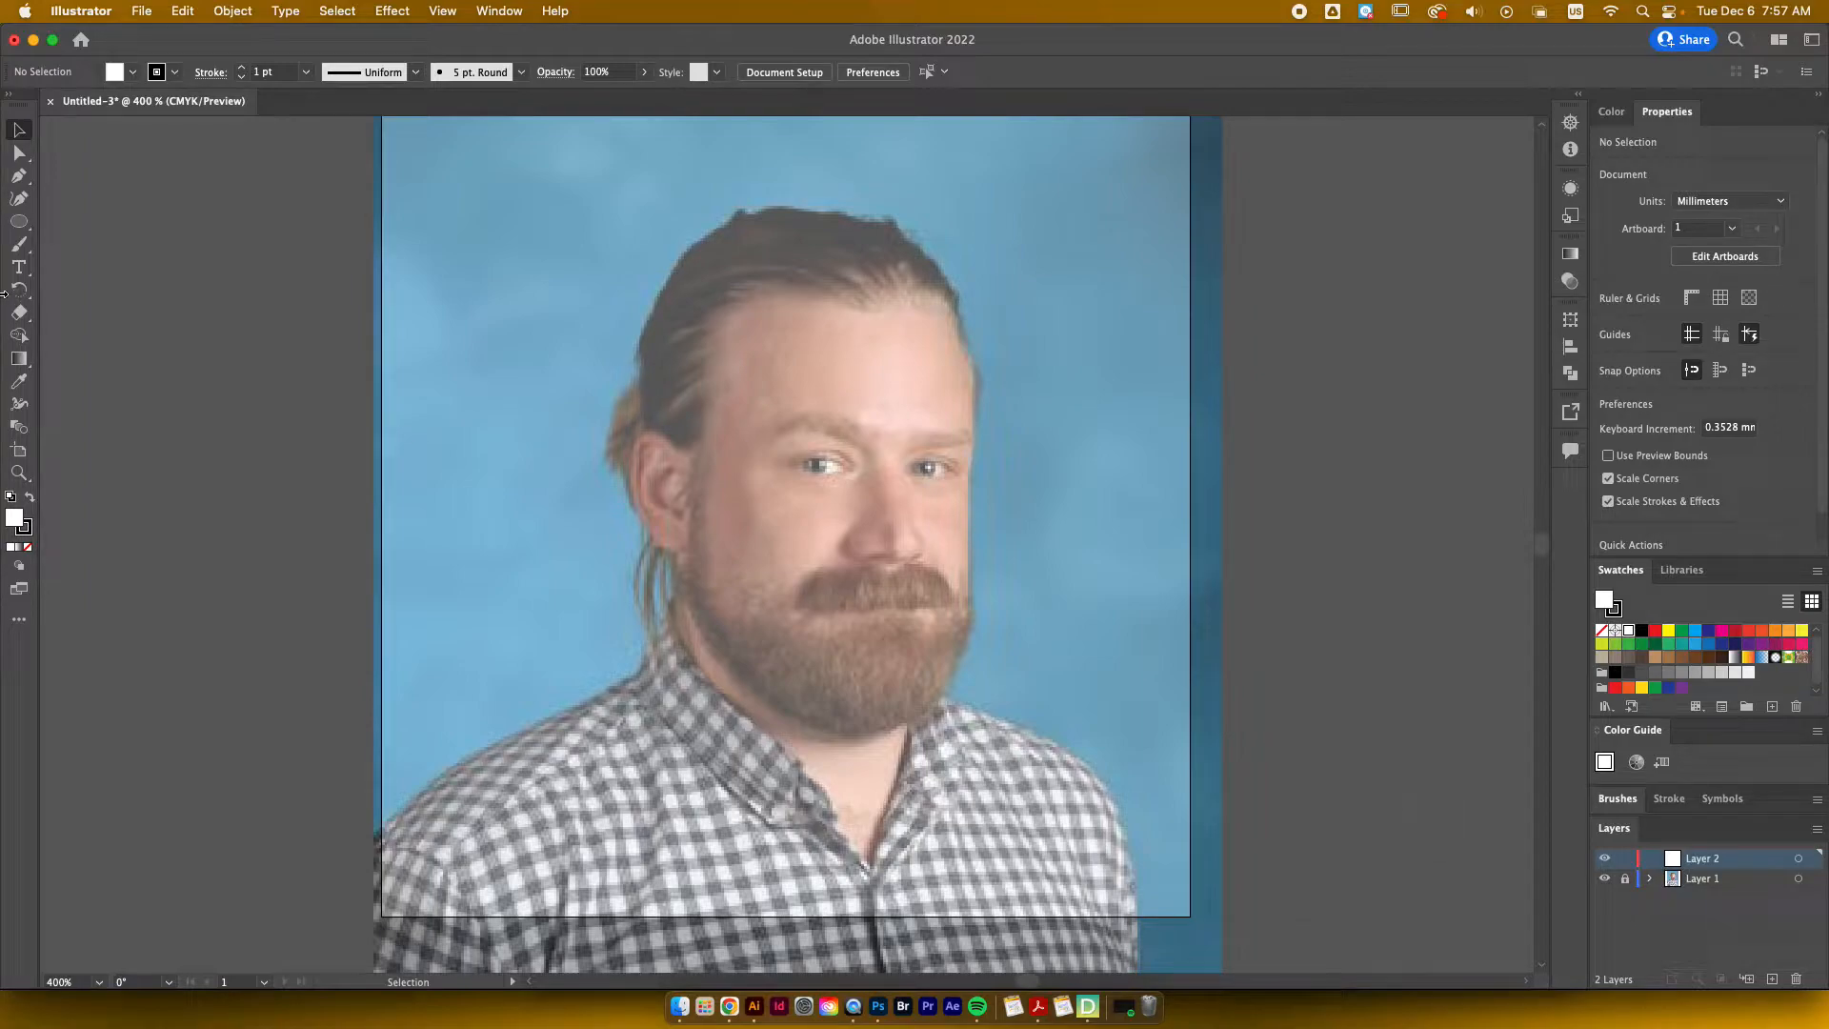
pyautogui.click(18, 246)
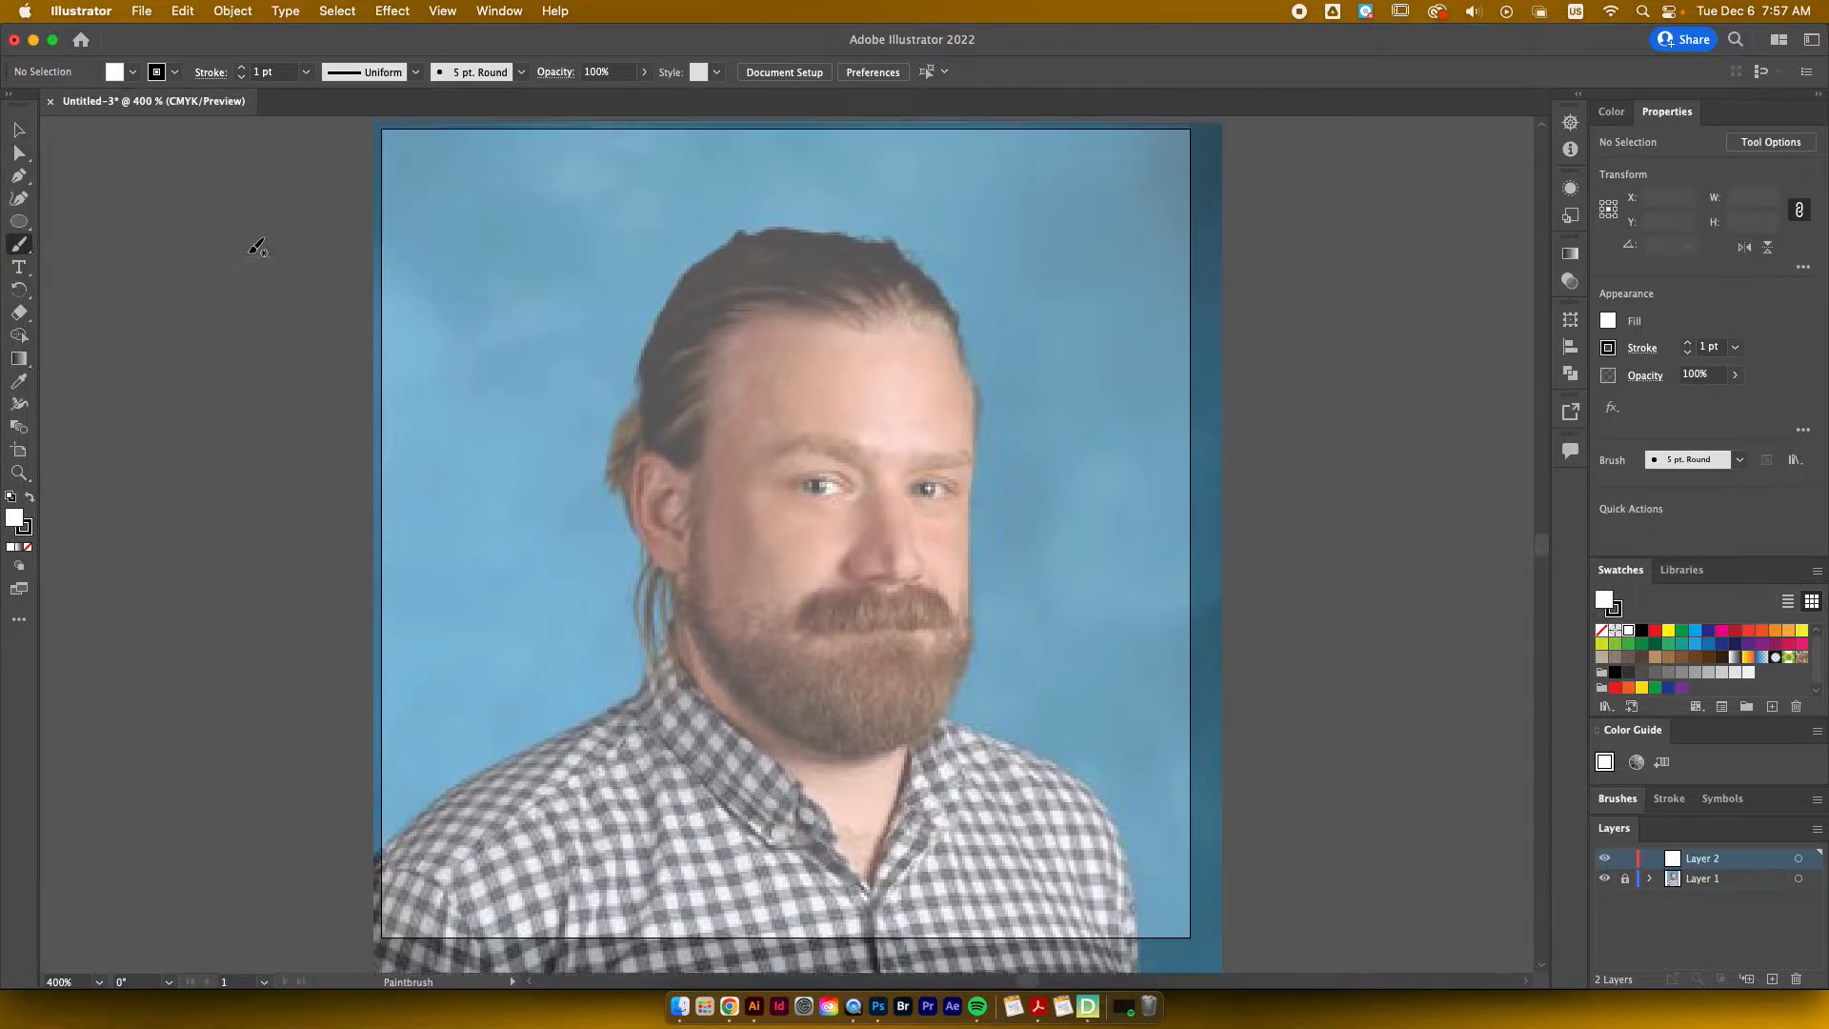
# Step: Show the rulers around the artboard
pyautogui.scroll(3, 345, 204)
pyautogui.click(441, 12)
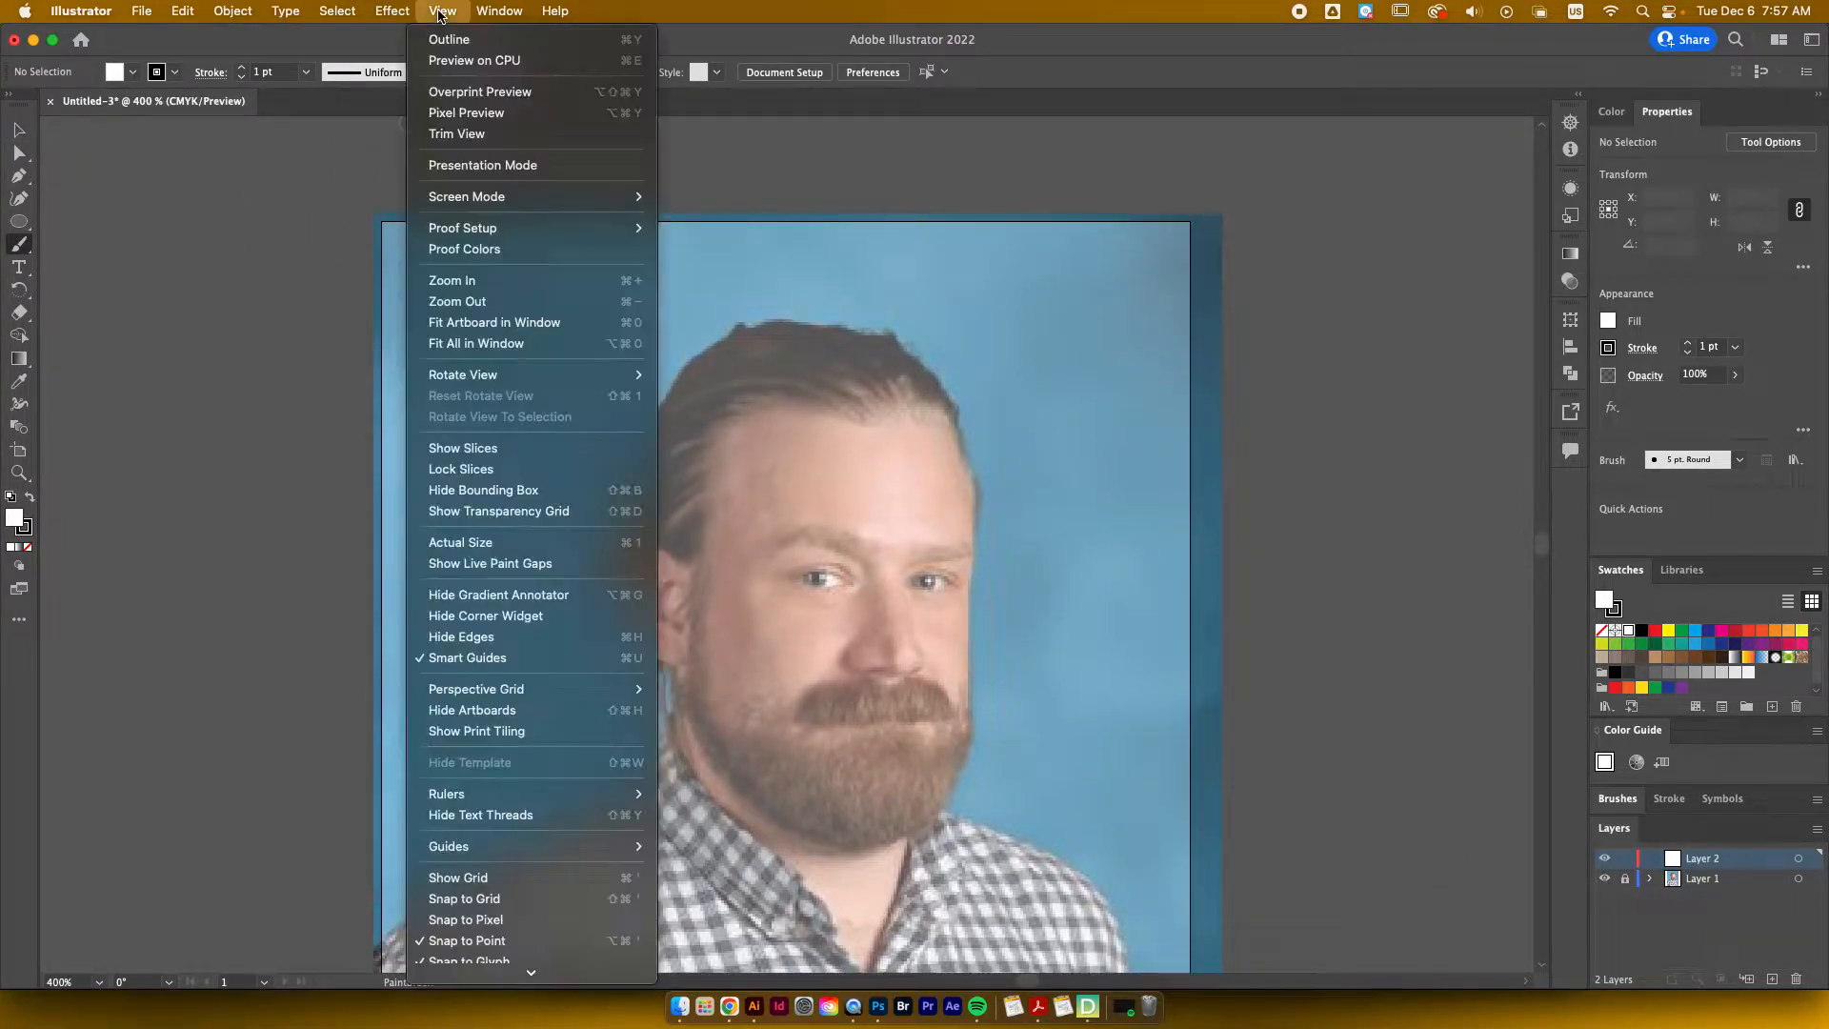
pyautogui.moveTo(479, 377)
pyautogui.scroll(-1, 507, 869)
pyautogui.moveTo(534, 751)
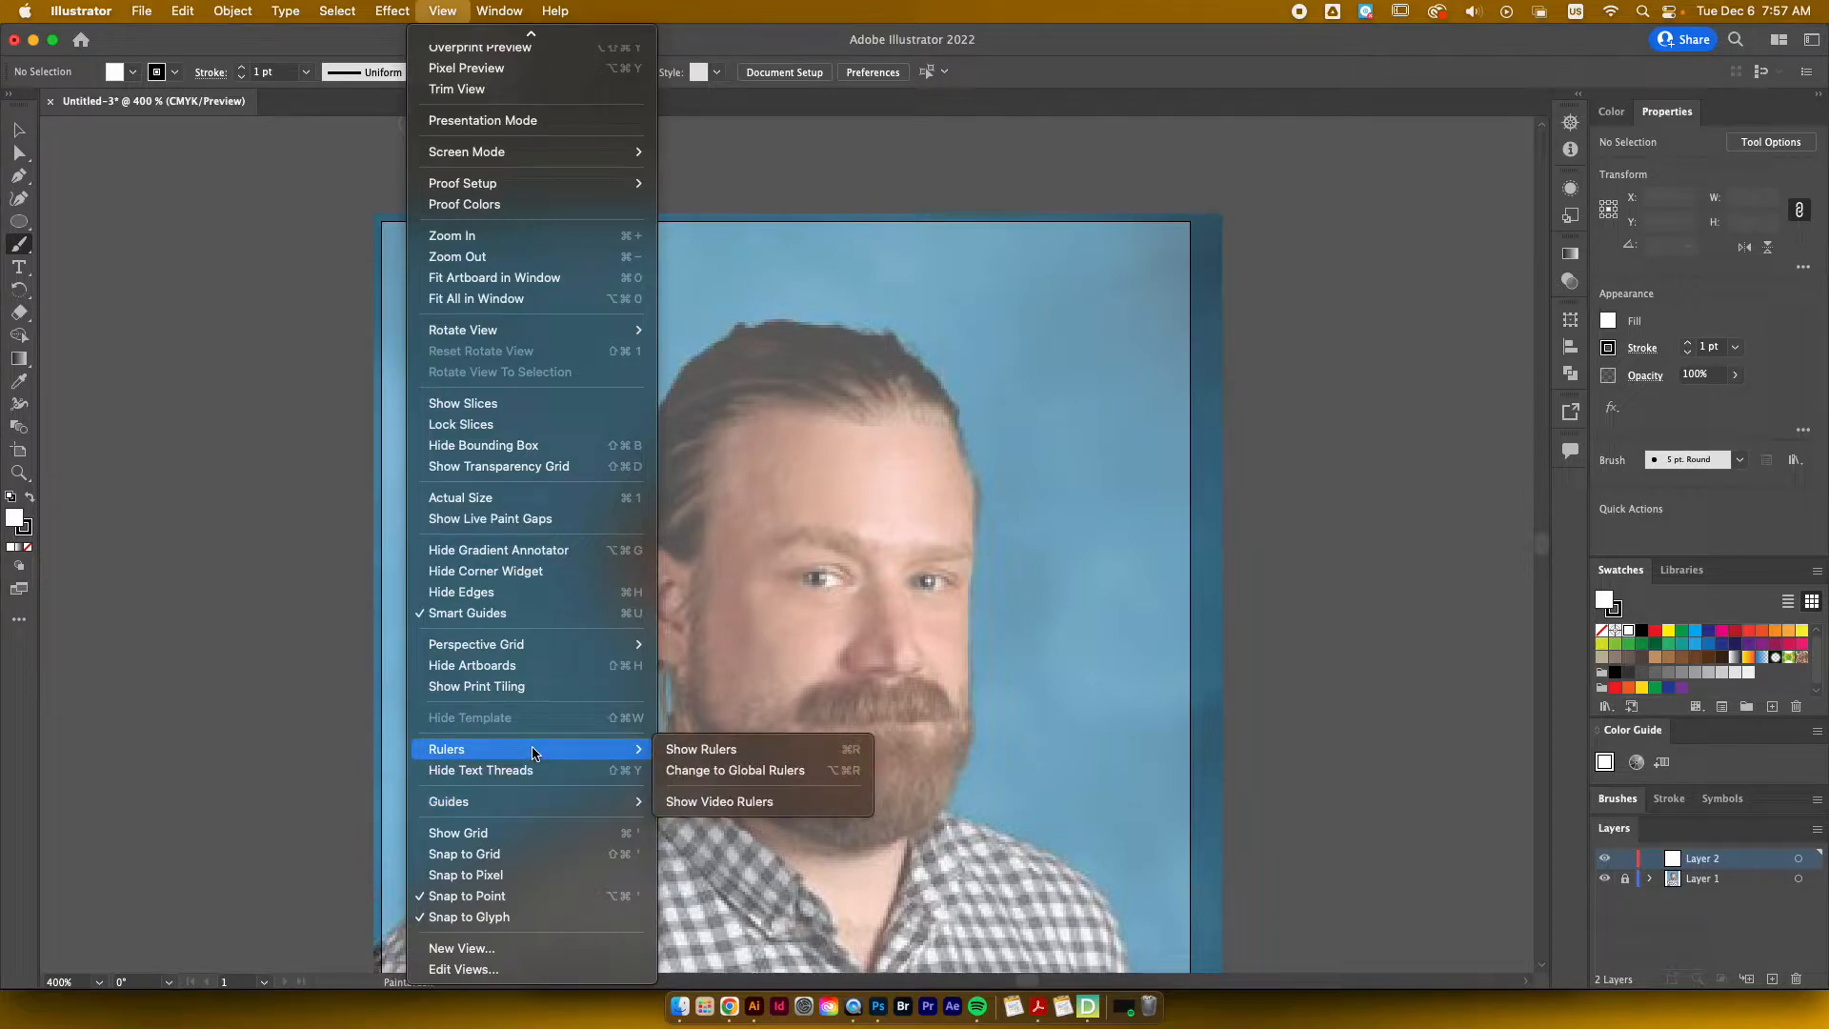
pyautogui.click(657, 750)
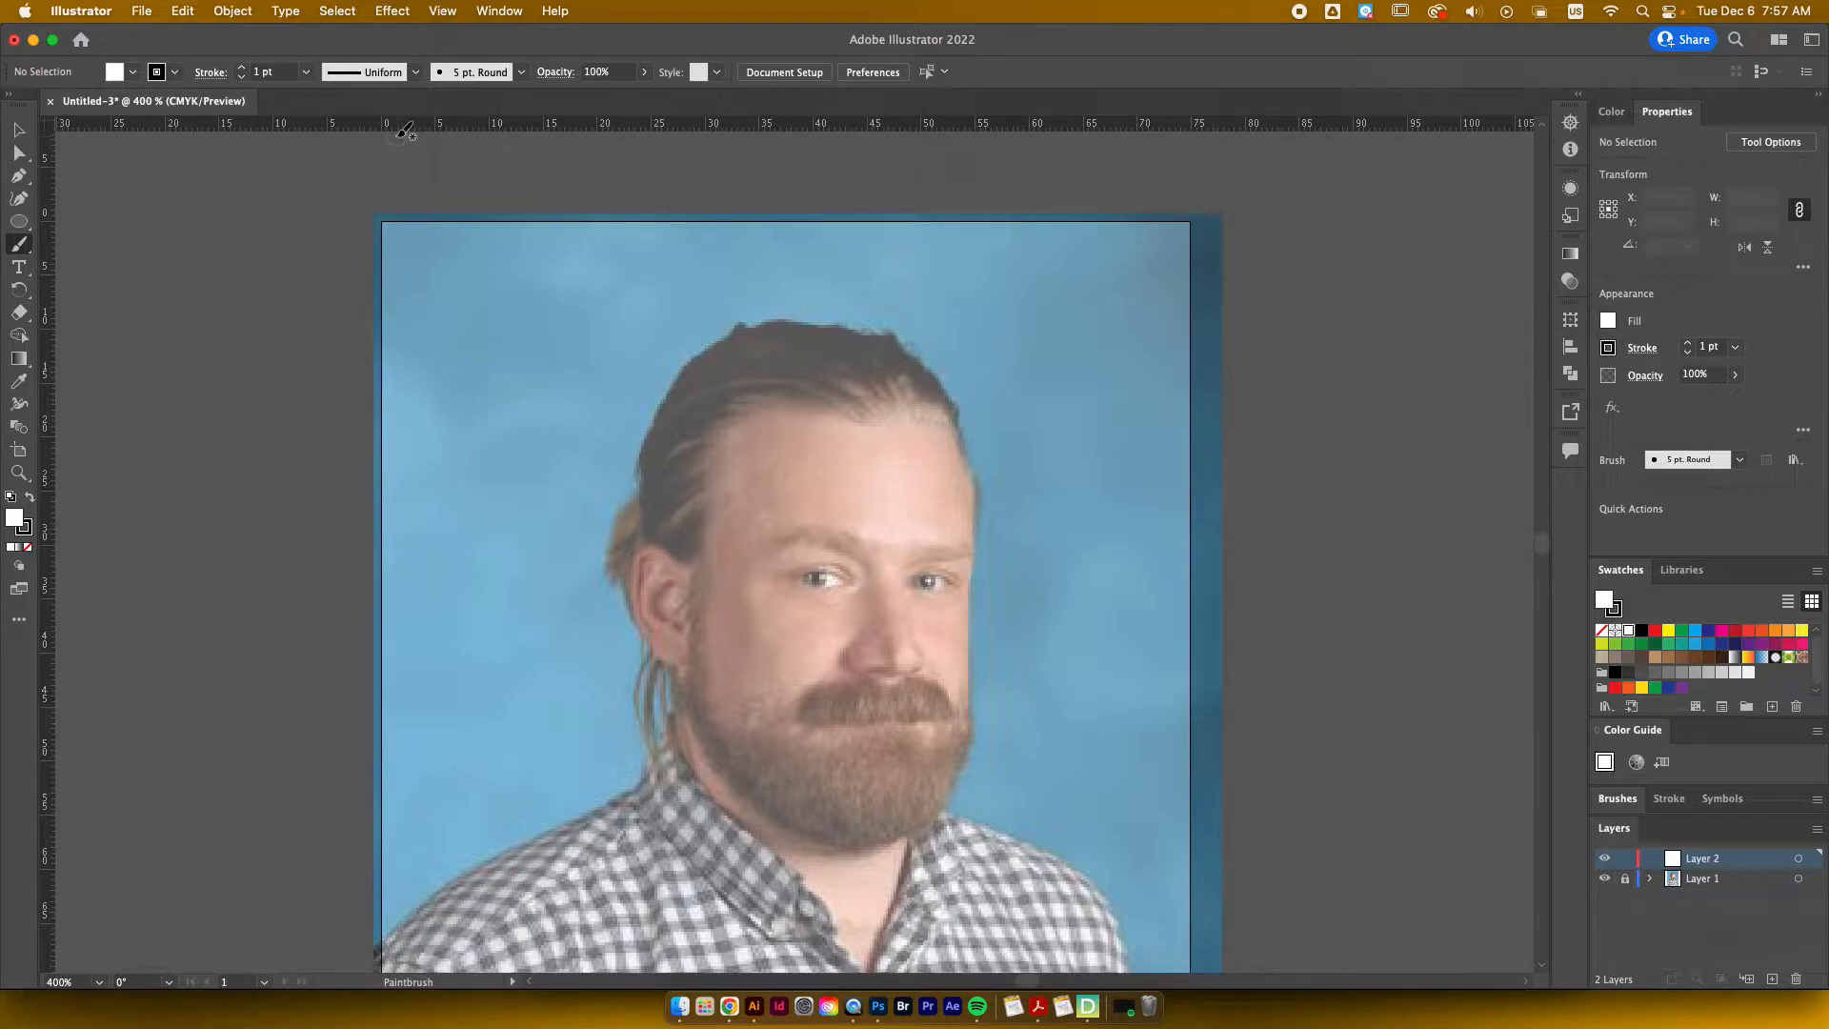
# Step: Set the fill to none and trace the outer contour of the hair and the hairline with the Paintbrush
pyautogui.press('/')
pyautogui.moveTo(644, 450); pyautogui.dragTo(638, 540)
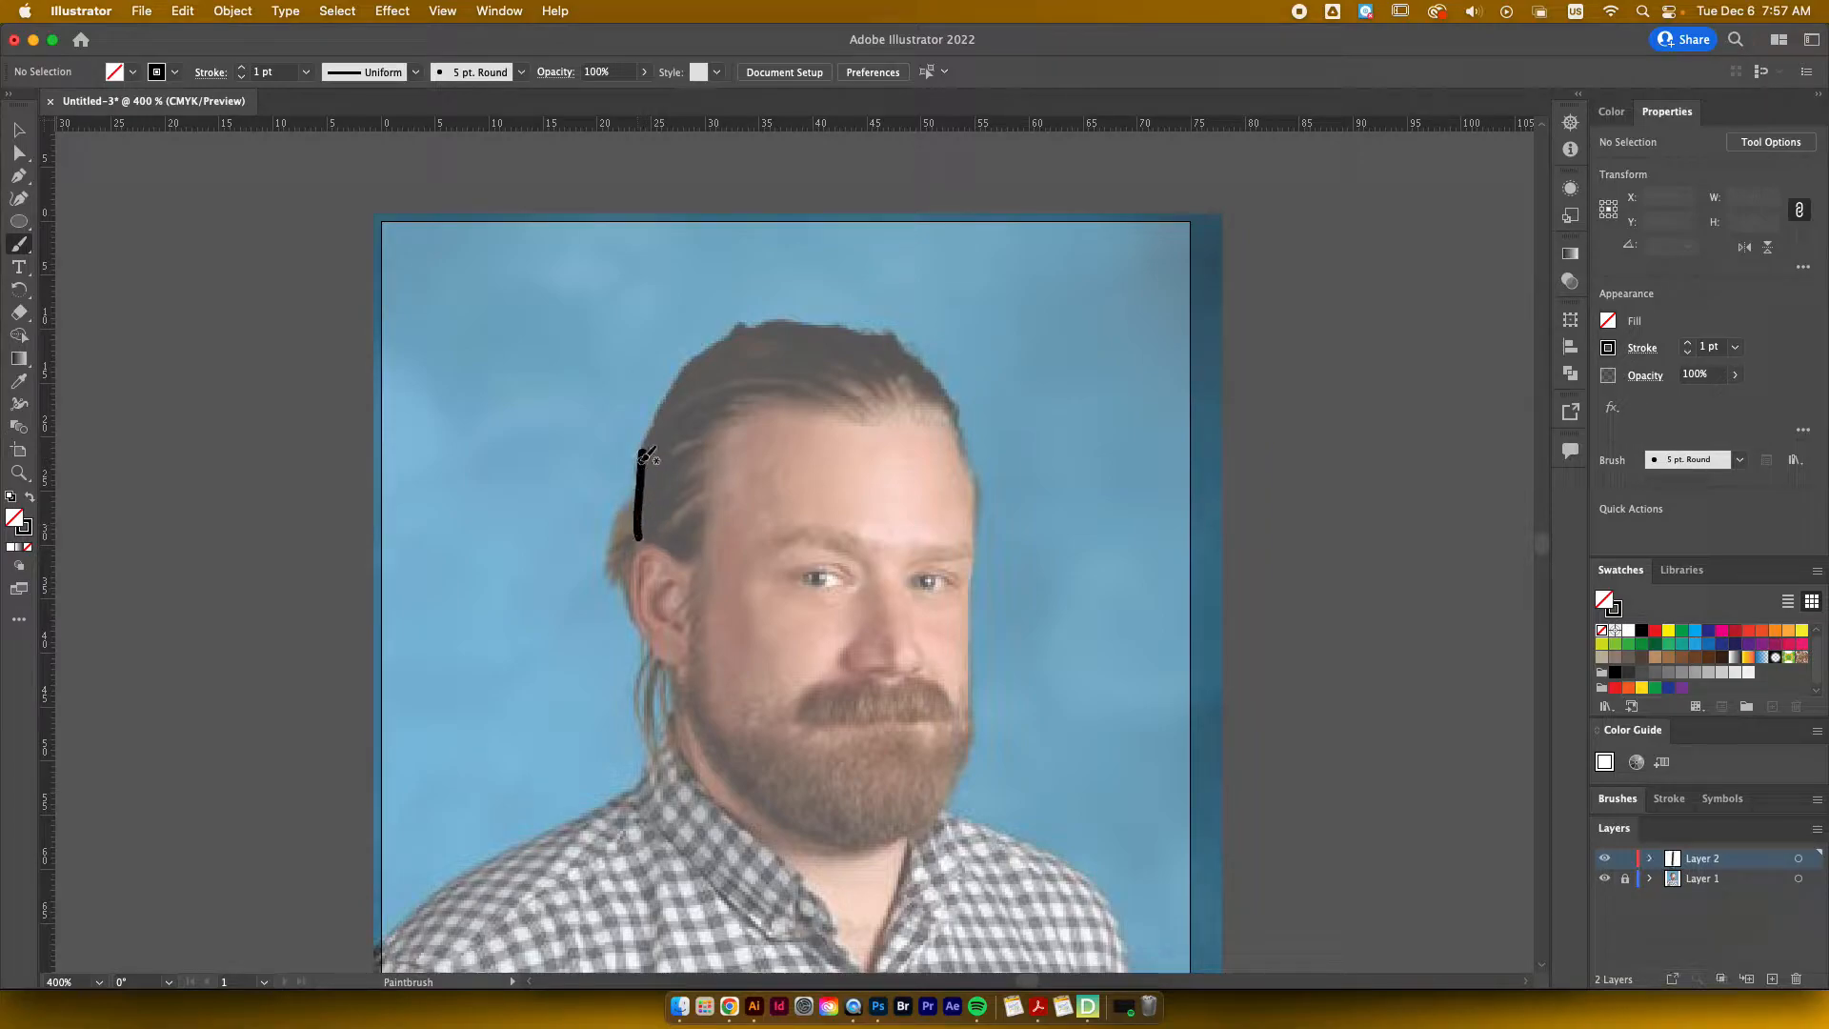
pyautogui.moveTo(649, 435)
pyautogui.mouseDown()
pyautogui.moveTo(719, 338)
pyautogui.moveTo(819, 320)
pyautogui.moveTo(882, 330)
pyautogui.moveTo(949, 377)
pyautogui.moveTo(974, 481)
pyautogui.mouseUp()
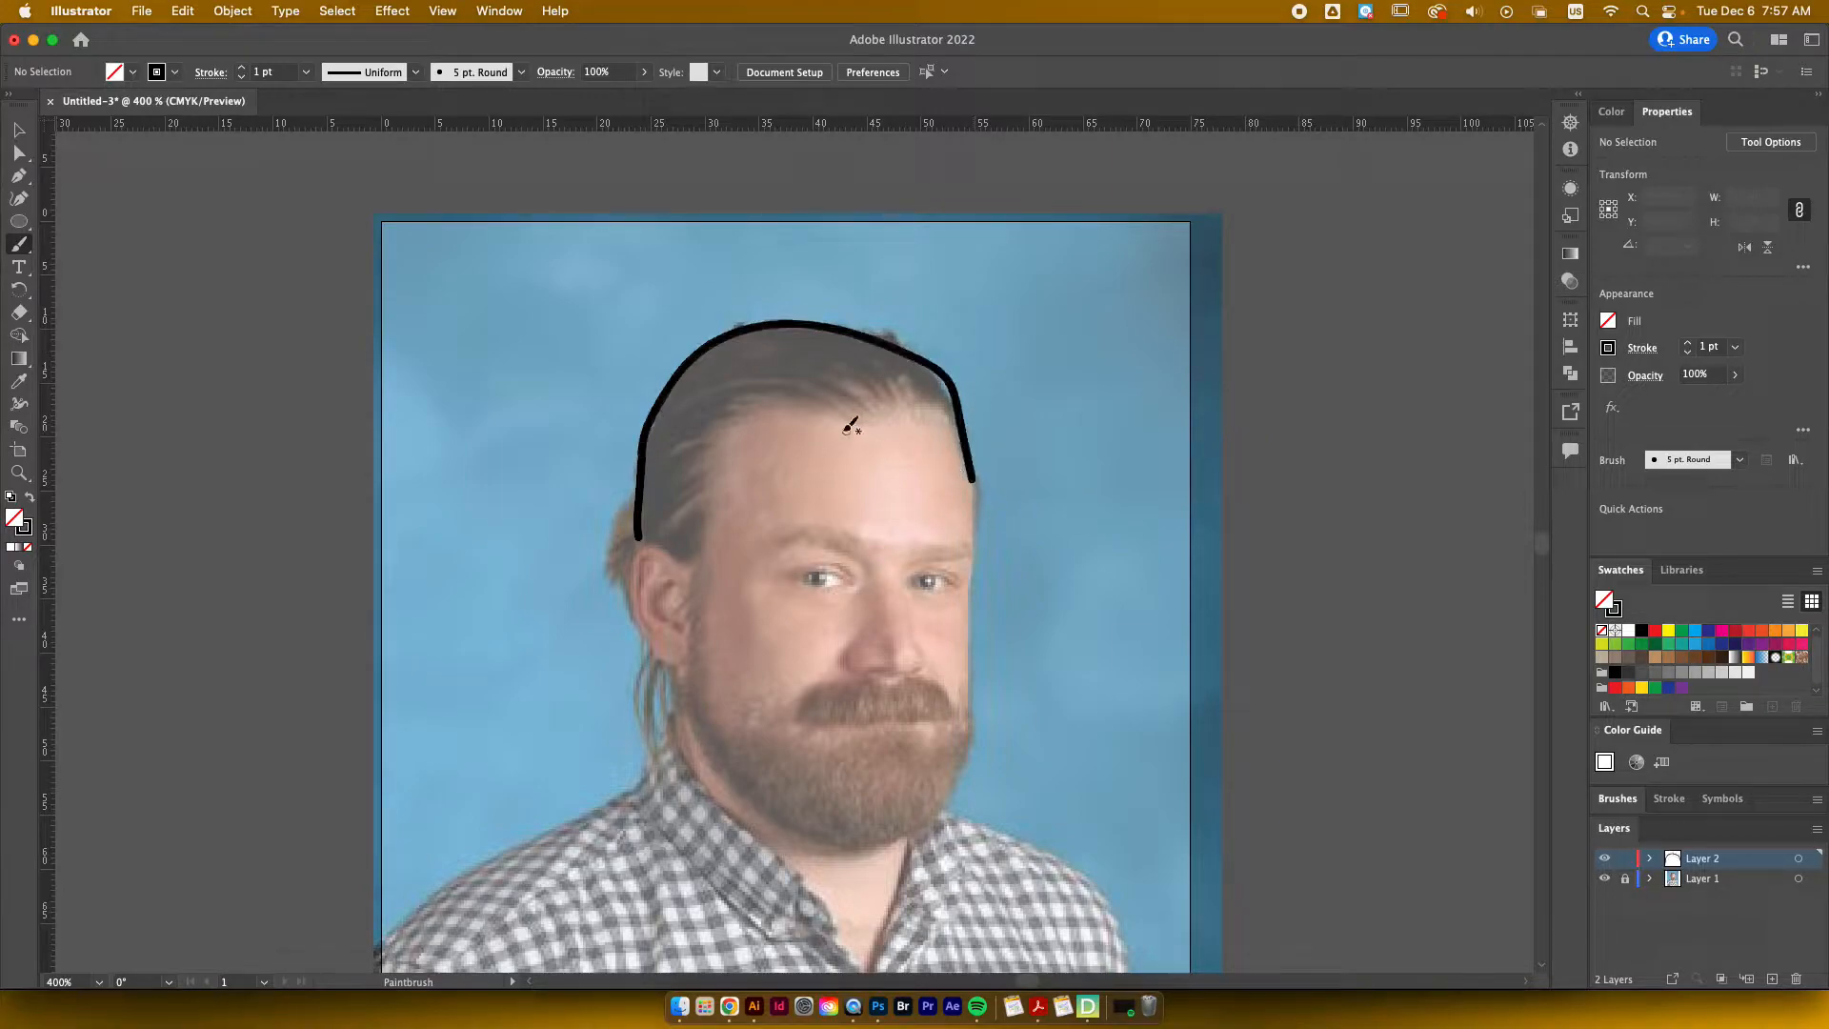
pyautogui.moveTo(707, 559)
pyautogui.mouseDown()
pyautogui.moveTo(709, 454)
pyautogui.moveTo(737, 414)
pyautogui.moveTo(958, 421)
pyautogui.mouseUp()
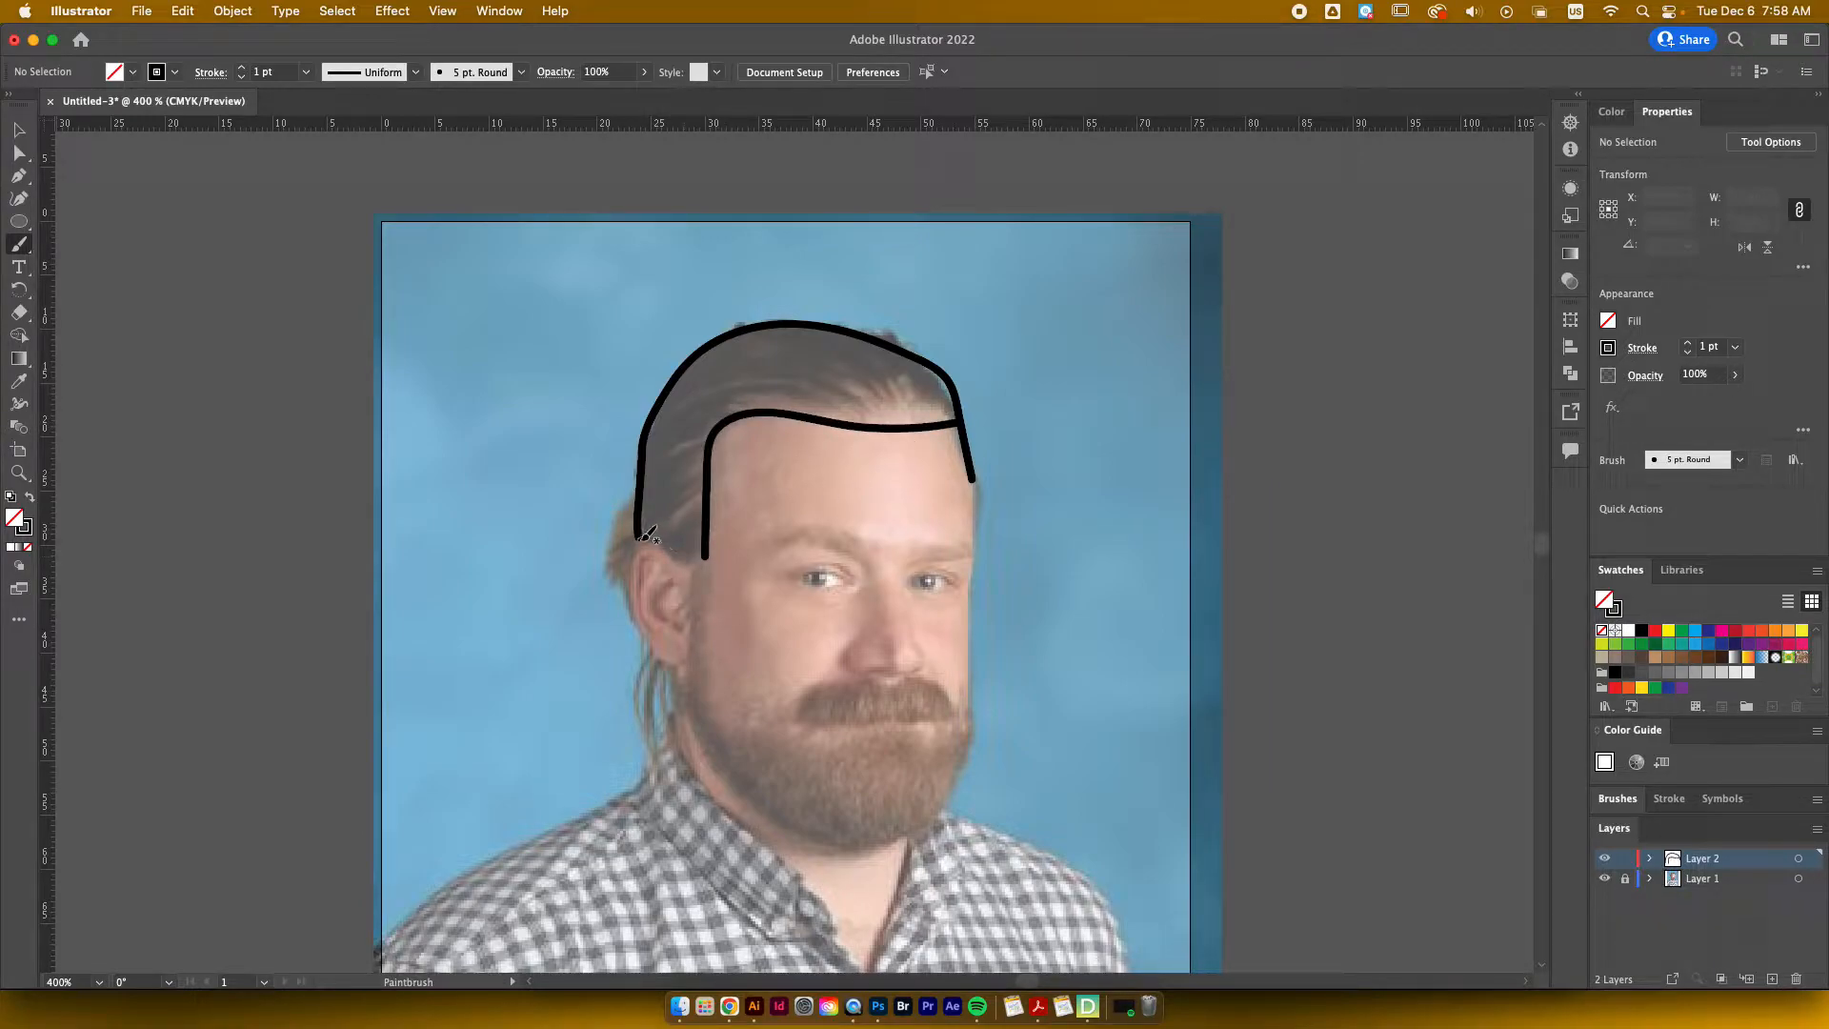
# Step: Trace the ear, the tied-back hair tuft and the loose strands behind the ear, redrawing the strands once
pyautogui.moveTo(643, 539); pyautogui.dragTo(696, 566)
pyautogui.moveTo(636, 497)
pyautogui.mouseDown()
pyautogui.moveTo(592, 568)
pyautogui.moveTo(616, 550)
pyautogui.moveTo(623, 592)
pyautogui.moveTo(650, 546)
pyautogui.moveTo(635, 597)
pyautogui.moveTo(646, 644)
pyautogui.moveTo(678, 669)
pyautogui.moveTo(691, 575)
pyautogui.moveTo(661, 602)
pyautogui.moveTo(692, 627)
pyautogui.moveTo(632, 619)
pyautogui.moveTo(641, 687)
pyautogui.mouseUp()
pyautogui.scroll(-2, 722, 667)
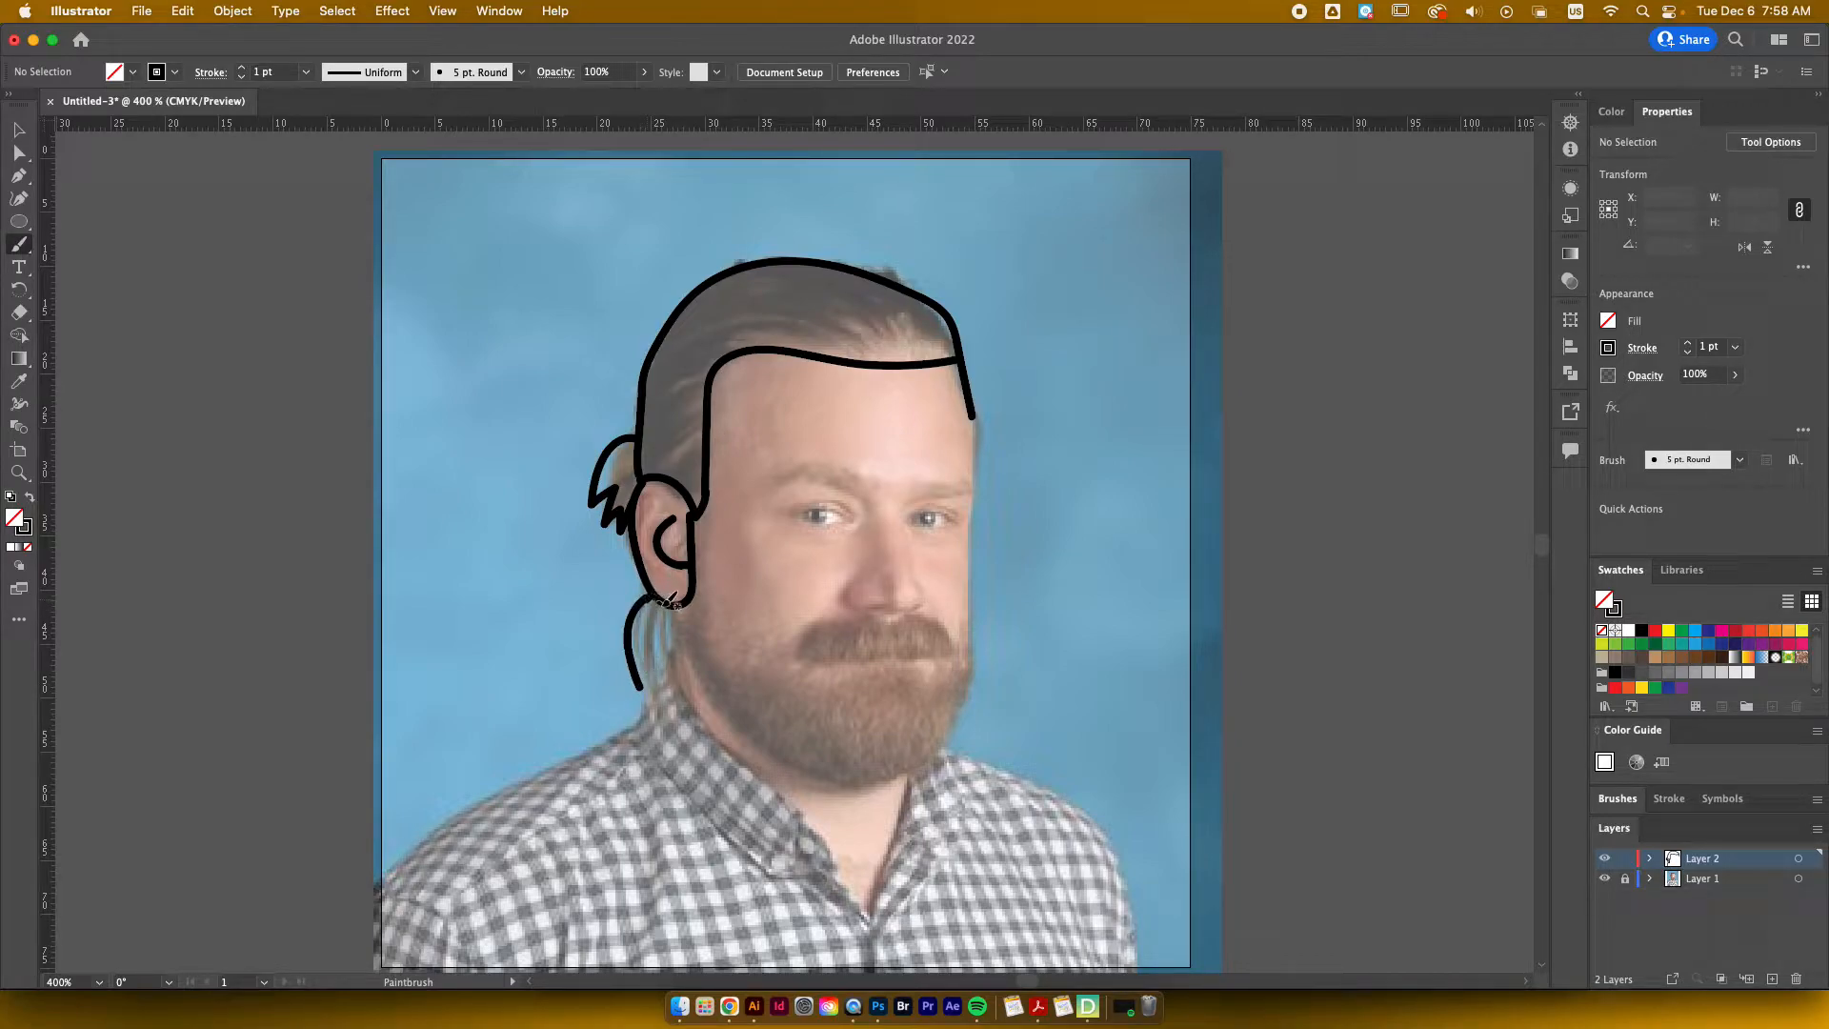
pyautogui.press('super+z')
pyautogui.moveTo(645, 602)
pyautogui.mouseDown()
pyautogui.moveTo(655, 679)
pyautogui.moveTo(663, 600)
pyautogui.moveTo(670, 683)
pyautogui.moveTo(667, 600)
pyautogui.moveTo(673, 646)
pyautogui.moveTo(684, 605)
pyautogui.moveTo(675, 680)
pyautogui.mouseUp()
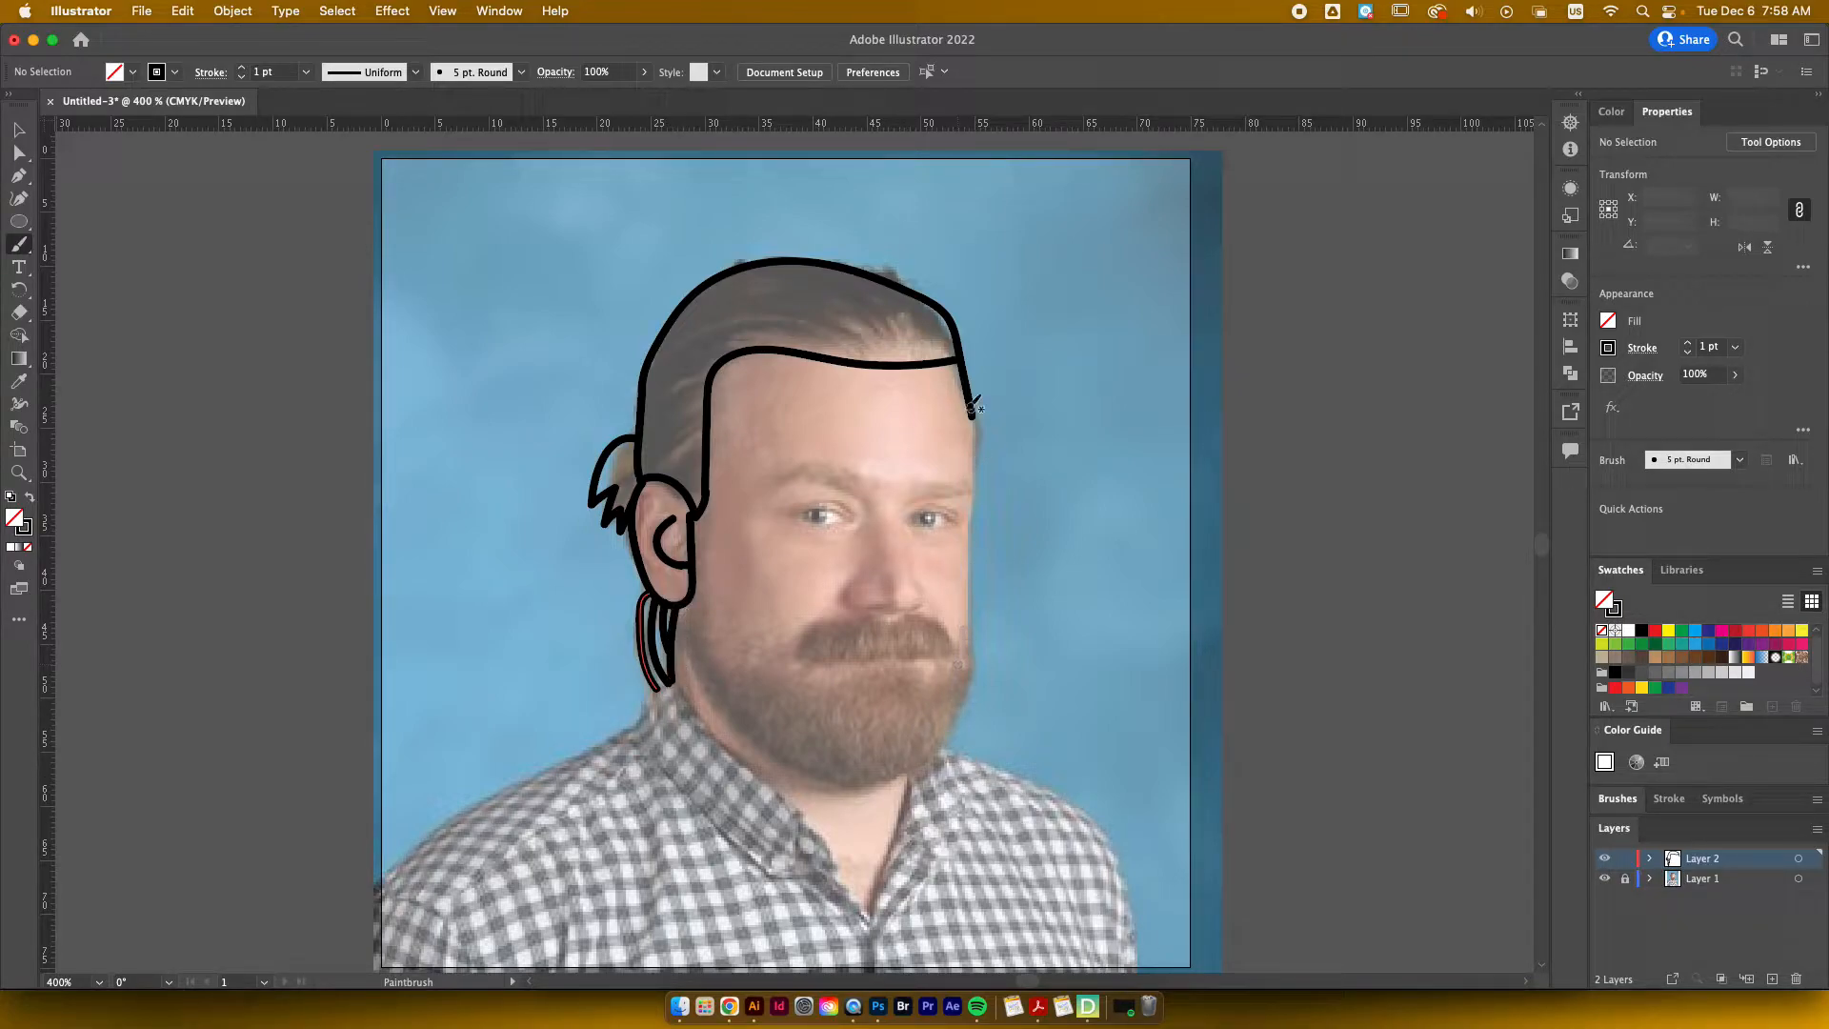
# Step: Trace the side of the face and jaw, the mustache, and the beard's upper edge along the cheek
pyautogui.moveTo(981, 431)
pyautogui.mouseDown()
pyautogui.moveTo(966, 684)
pyautogui.moveTo(911, 771)
pyautogui.moveTo(834, 776)
pyautogui.moveTo(773, 739)
pyautogui.moveTo(695, 663)
pyautogui.moveTo(688, 593)
pyautogui.mouseUp()
pyautogui.moveTo(792, 663)
pyautogui.mouseDown()
pyautogui.moveTo(950, 662)
pyautogui.moveTo(953, 629)
pyautogui.moveTo(926, 609)
pyautogui.moveTo(846, 615)
pyautogui.moveTo(789, 673)
pyautogui.mouseUp()
pyautogui.moveTo(706, 499)
pyautogui.mouseDown()
pyautogui.moveTo(727, 653)
pyautogui.moveTo(830, 682)
pyautogui.moveTo(880, 662)
pyautogui.moveTo(969, 656)
pyautogui.mouseUp()
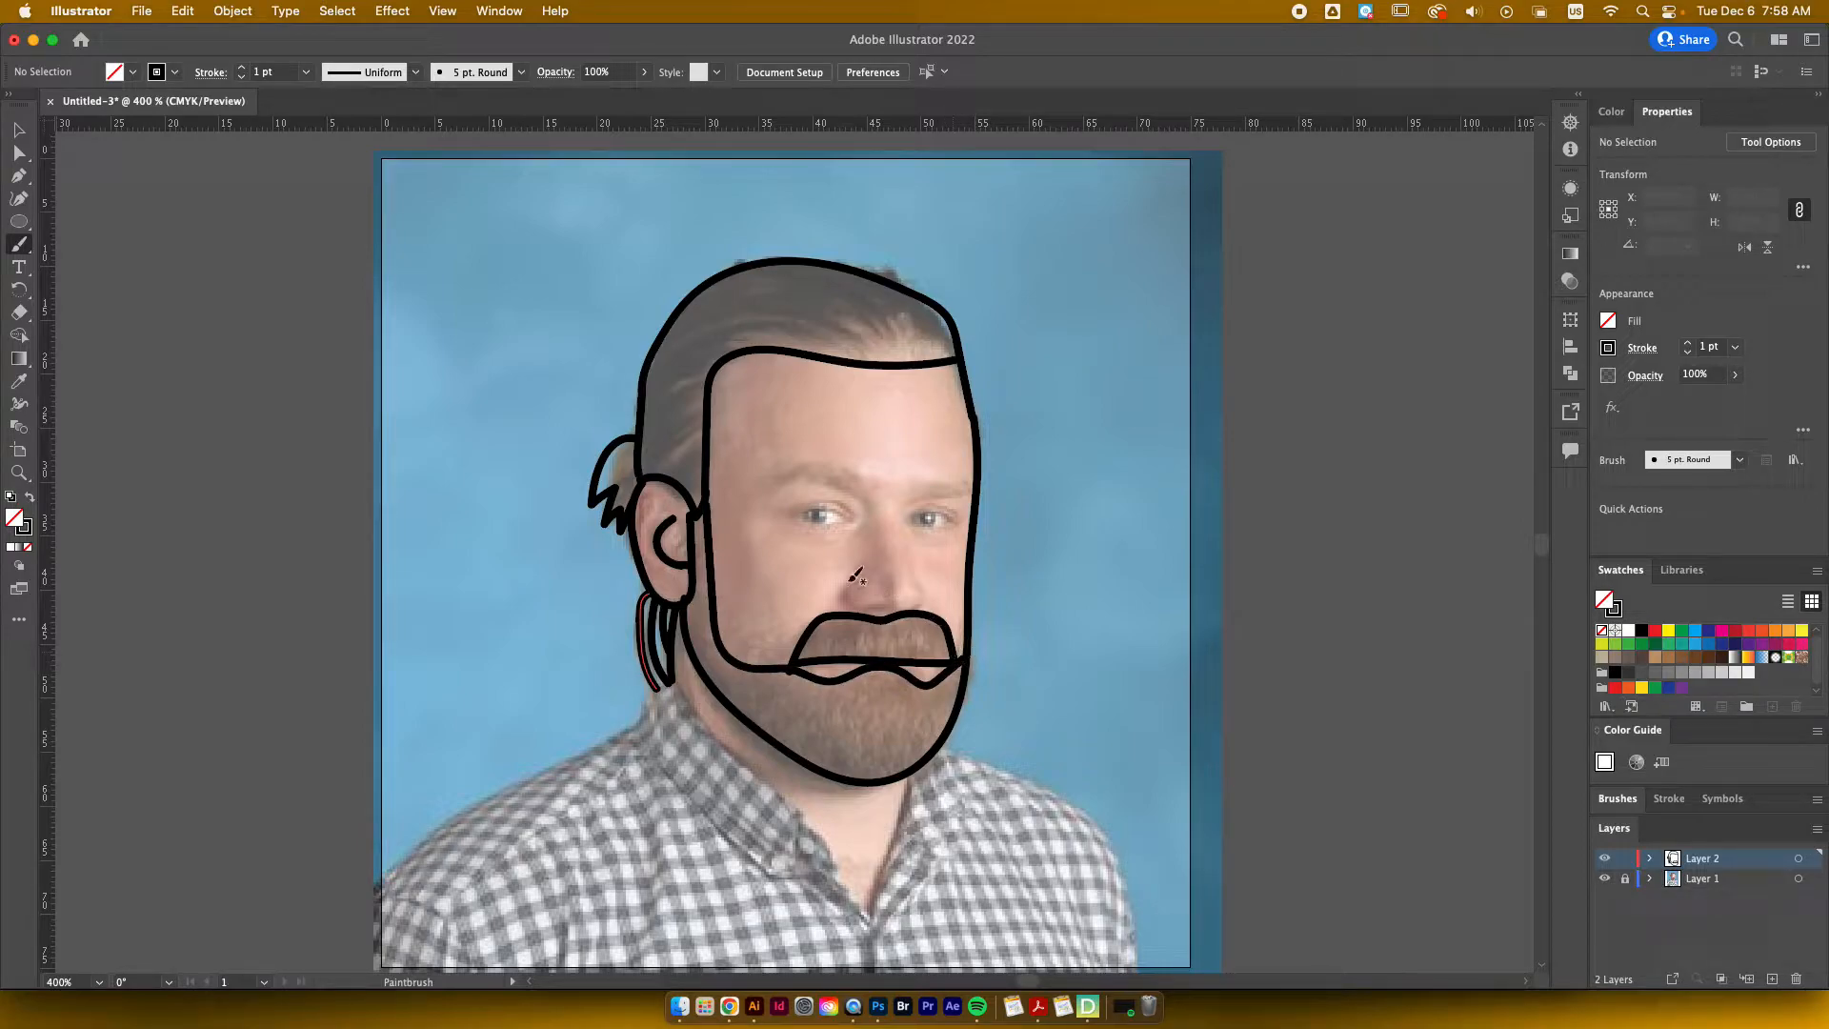
# Step: Trace the eyebrows, eyes and nose, and draw a line from the left eyebrow to the hairline
pyautogui.moveTo(773, 517)
pyautogui.mouseDown()
pyautogui.moveTo(815, 497)
pyautogui.moveTo(862, 519)
pyautogui.moveTo(774, 517)
pyautogui.moveTo(863, 516)
pyautogui.moveTo(808, 520)
pyautogui.moveTo(836, 514)
pyautogui.moveTo(778, 477)
pyautogui.moveTo(880, 483)
pyautogui.moveTo(859, 464)
pyautogui.moveTo(775, 476)
pyautogui.mouseUp()
pyautogui.press('super+z')
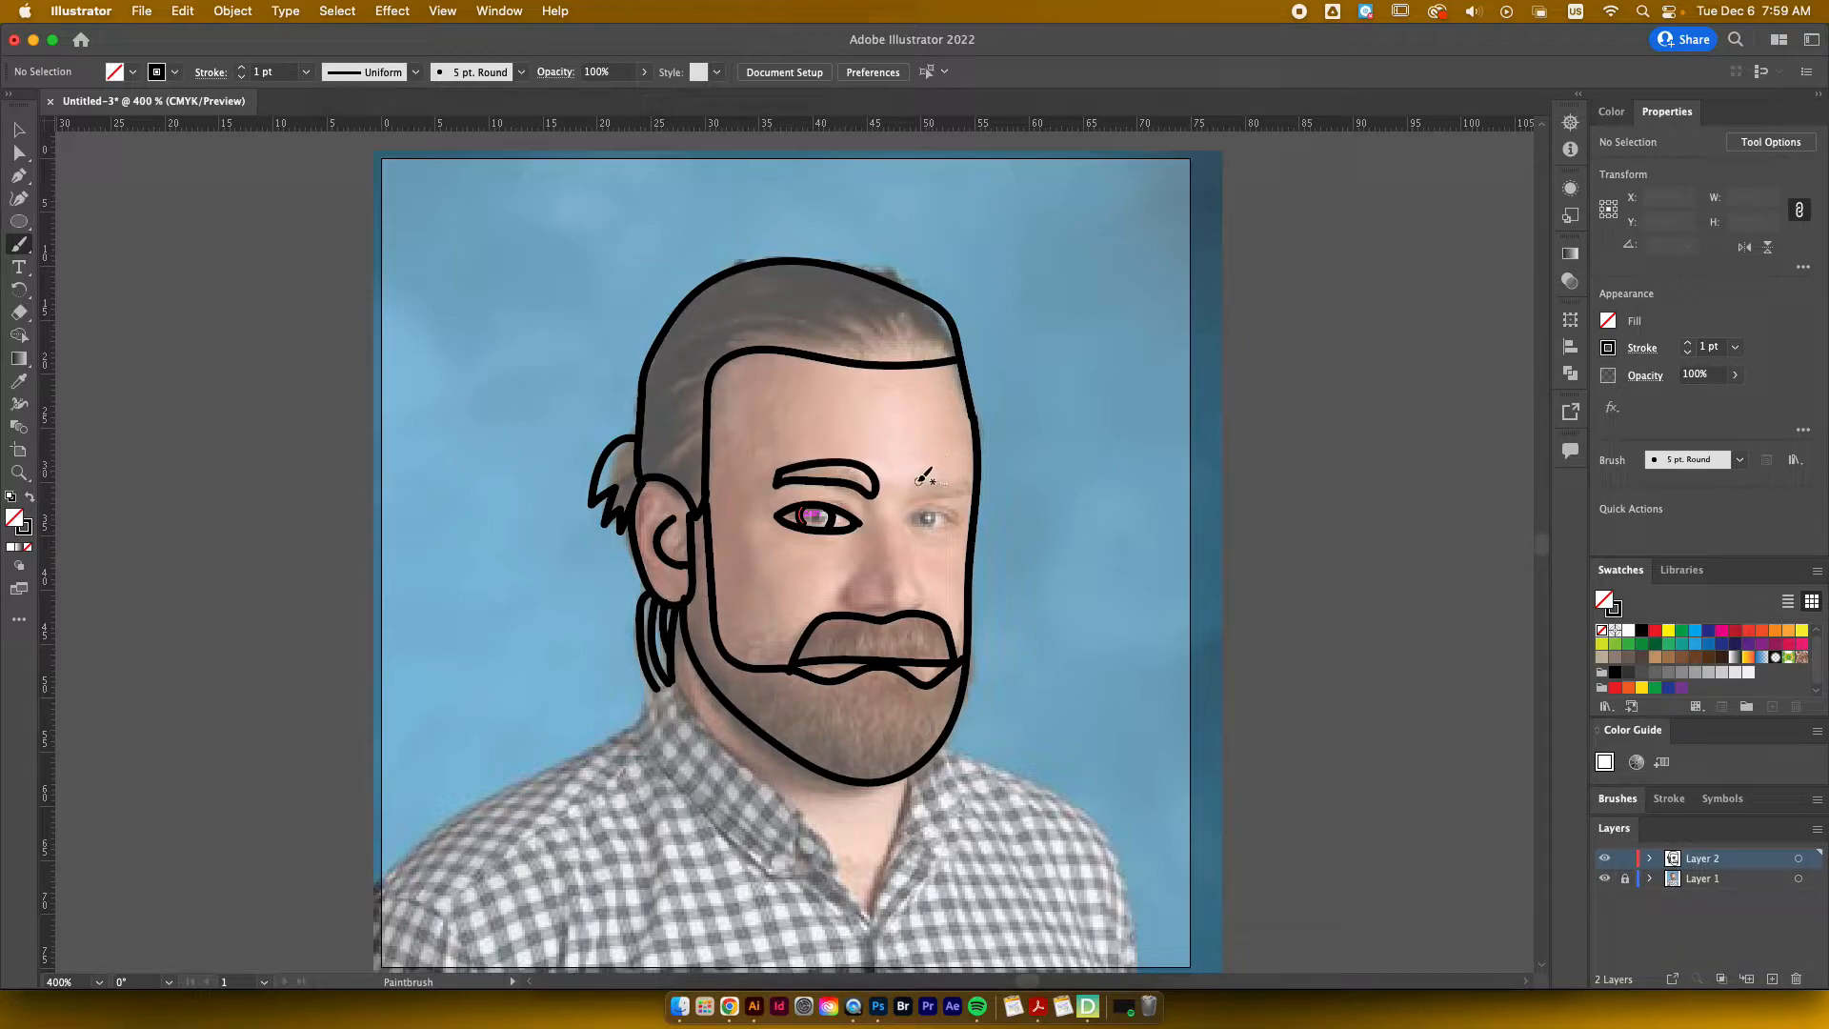
pyautogui.moveTo(933, 492)
pyautogui.mouseDown()
pyautogui.moveTo(978, 493)
pyautogui.moveTo(924, 481)
pyautogui.moveTo(927, 510)
pyautogui.moveTo(962, 512)
pyautogui.moveTo(932, 529)
pyautogui.moveTo(965, 517)
pyautogui.moveTo(887, 525)
pyautogui.moveTo(922, 599)
pyautogui.moveTo(857, 569)
pyautogui.mouseUp()
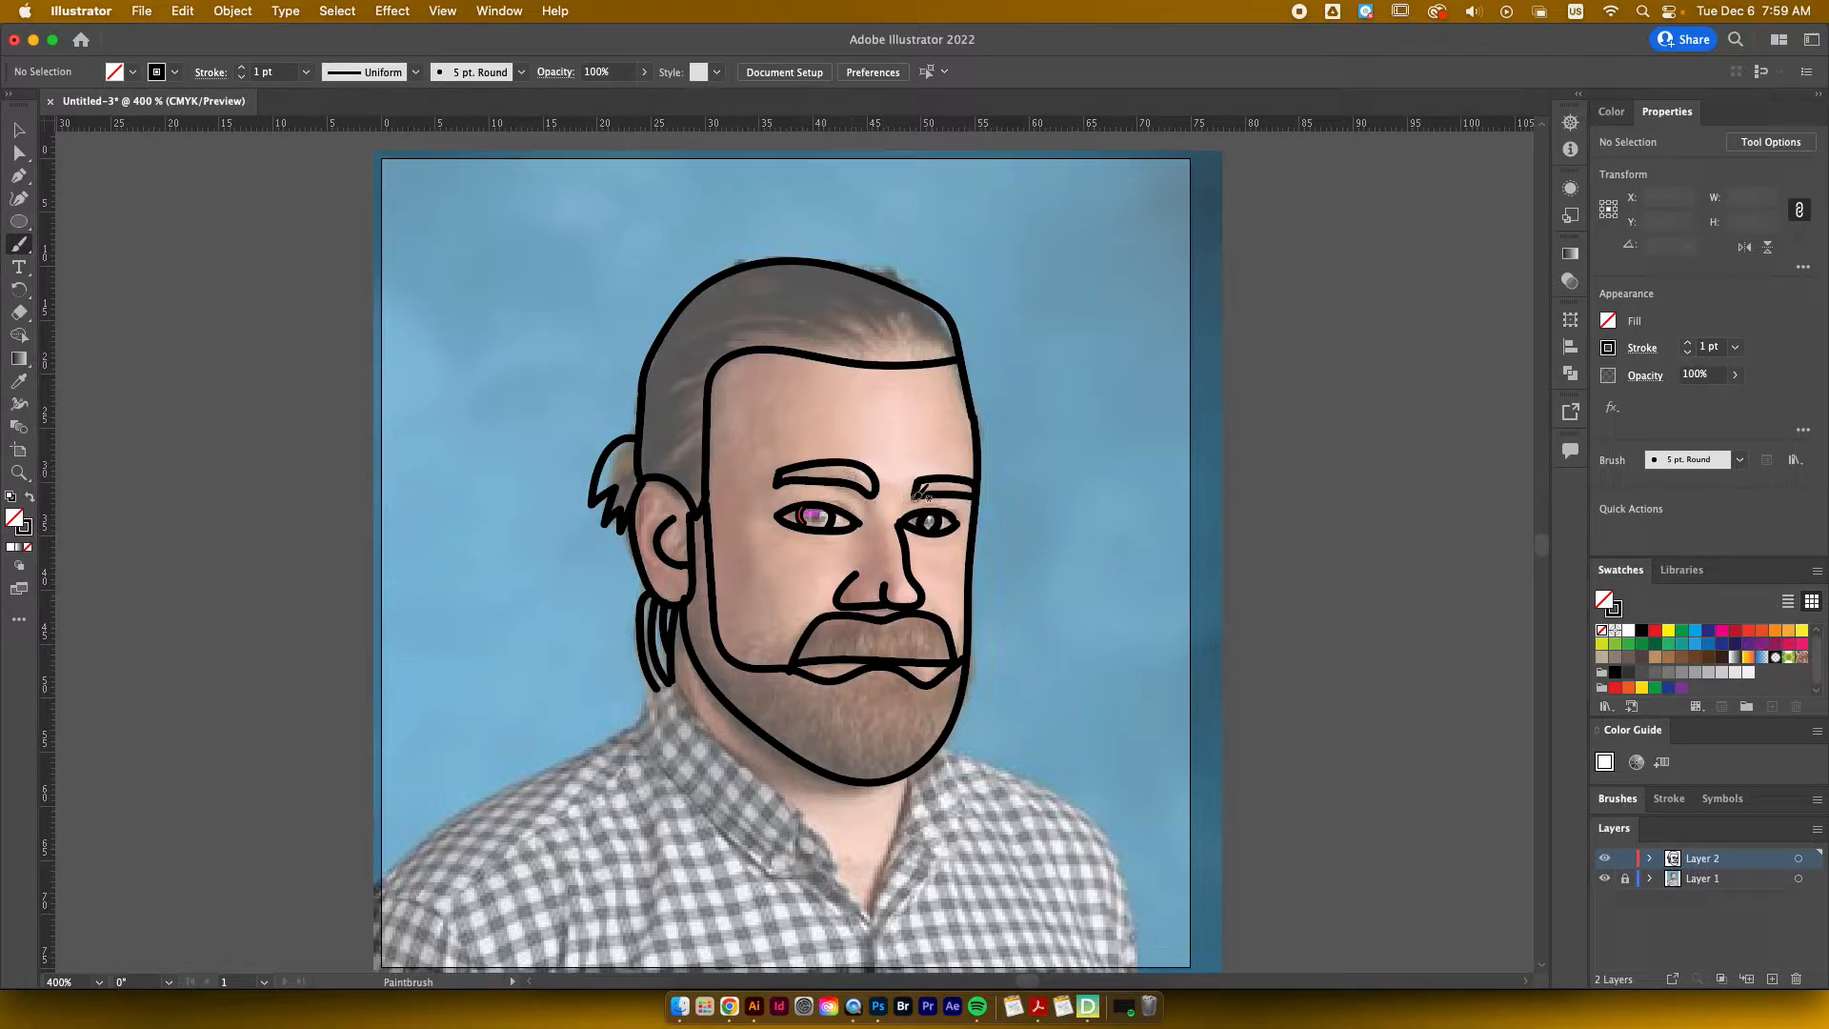
pyautogui.moveTo(902, 519); pyautogui.dragTo(896, 524)
pyautogui.scroll(-1, 1077, 466)
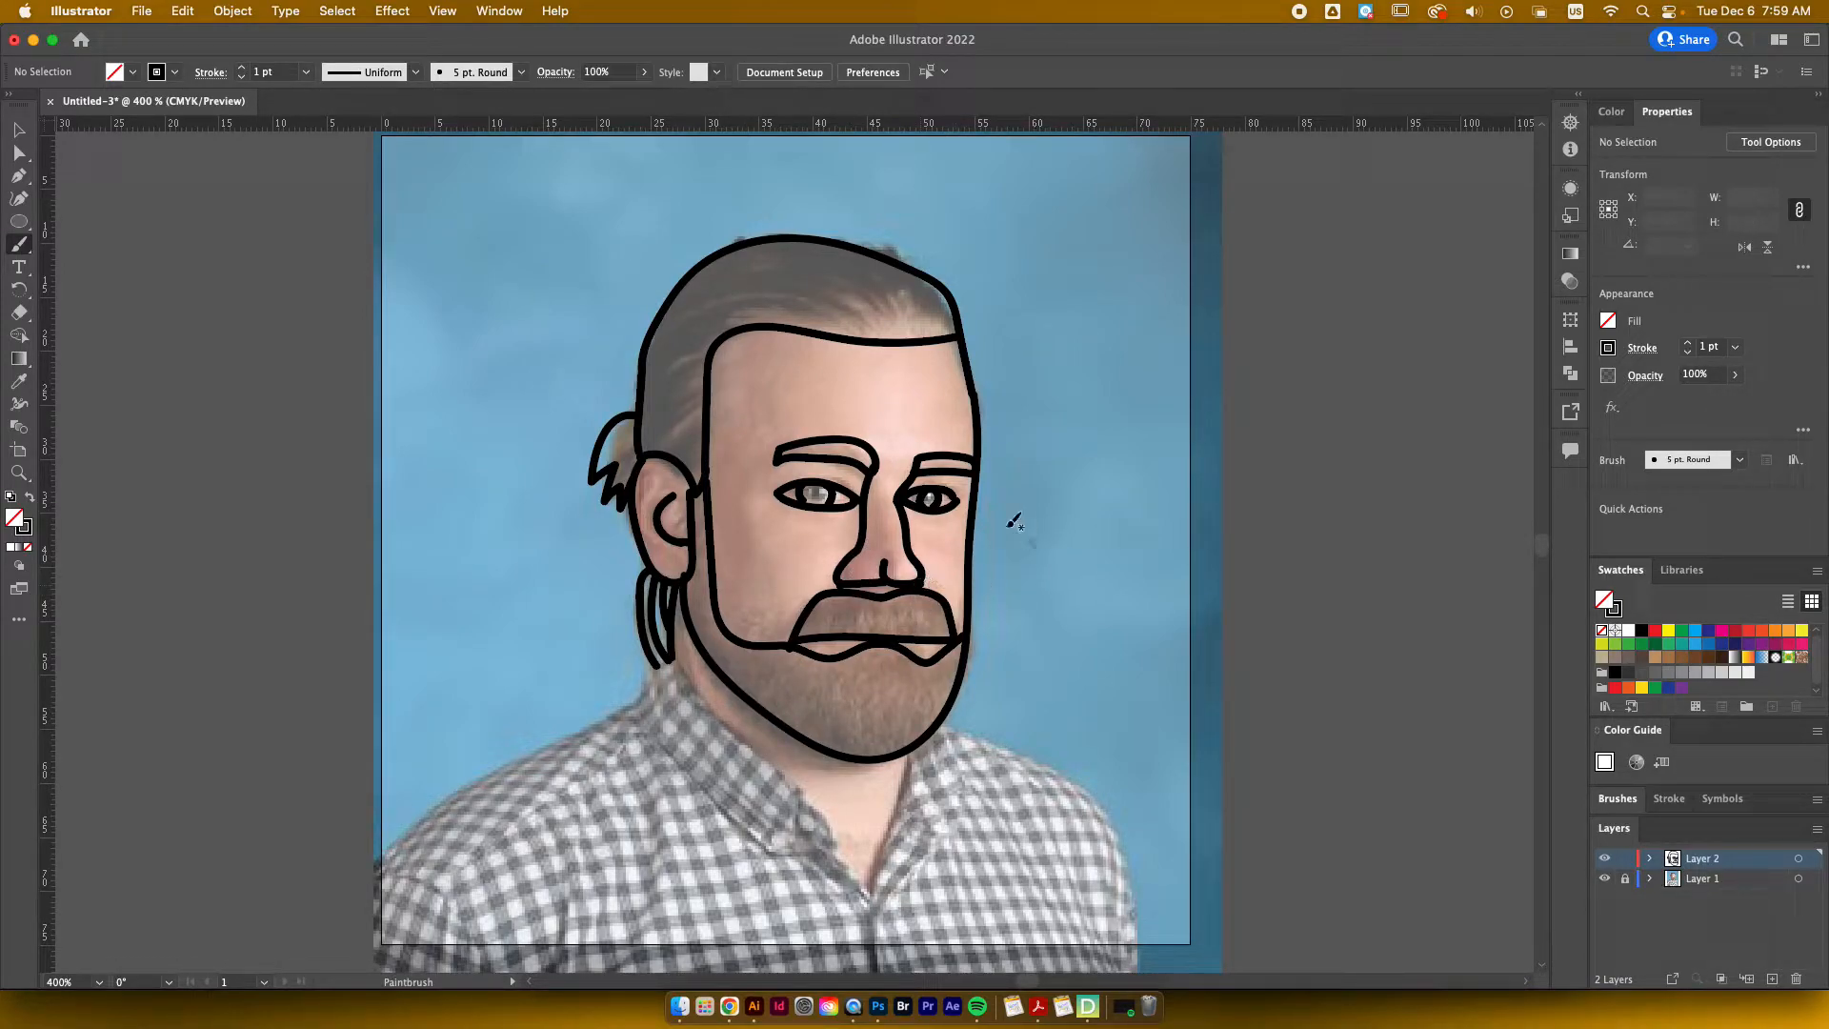
pyautogui.moveTo(777, 458); pyautogui.dragTo(705, 468)
# Step: Trace both sides of the neck down to the V of the open shirt collar
pyautogui.scroll(-1, 848, 551)
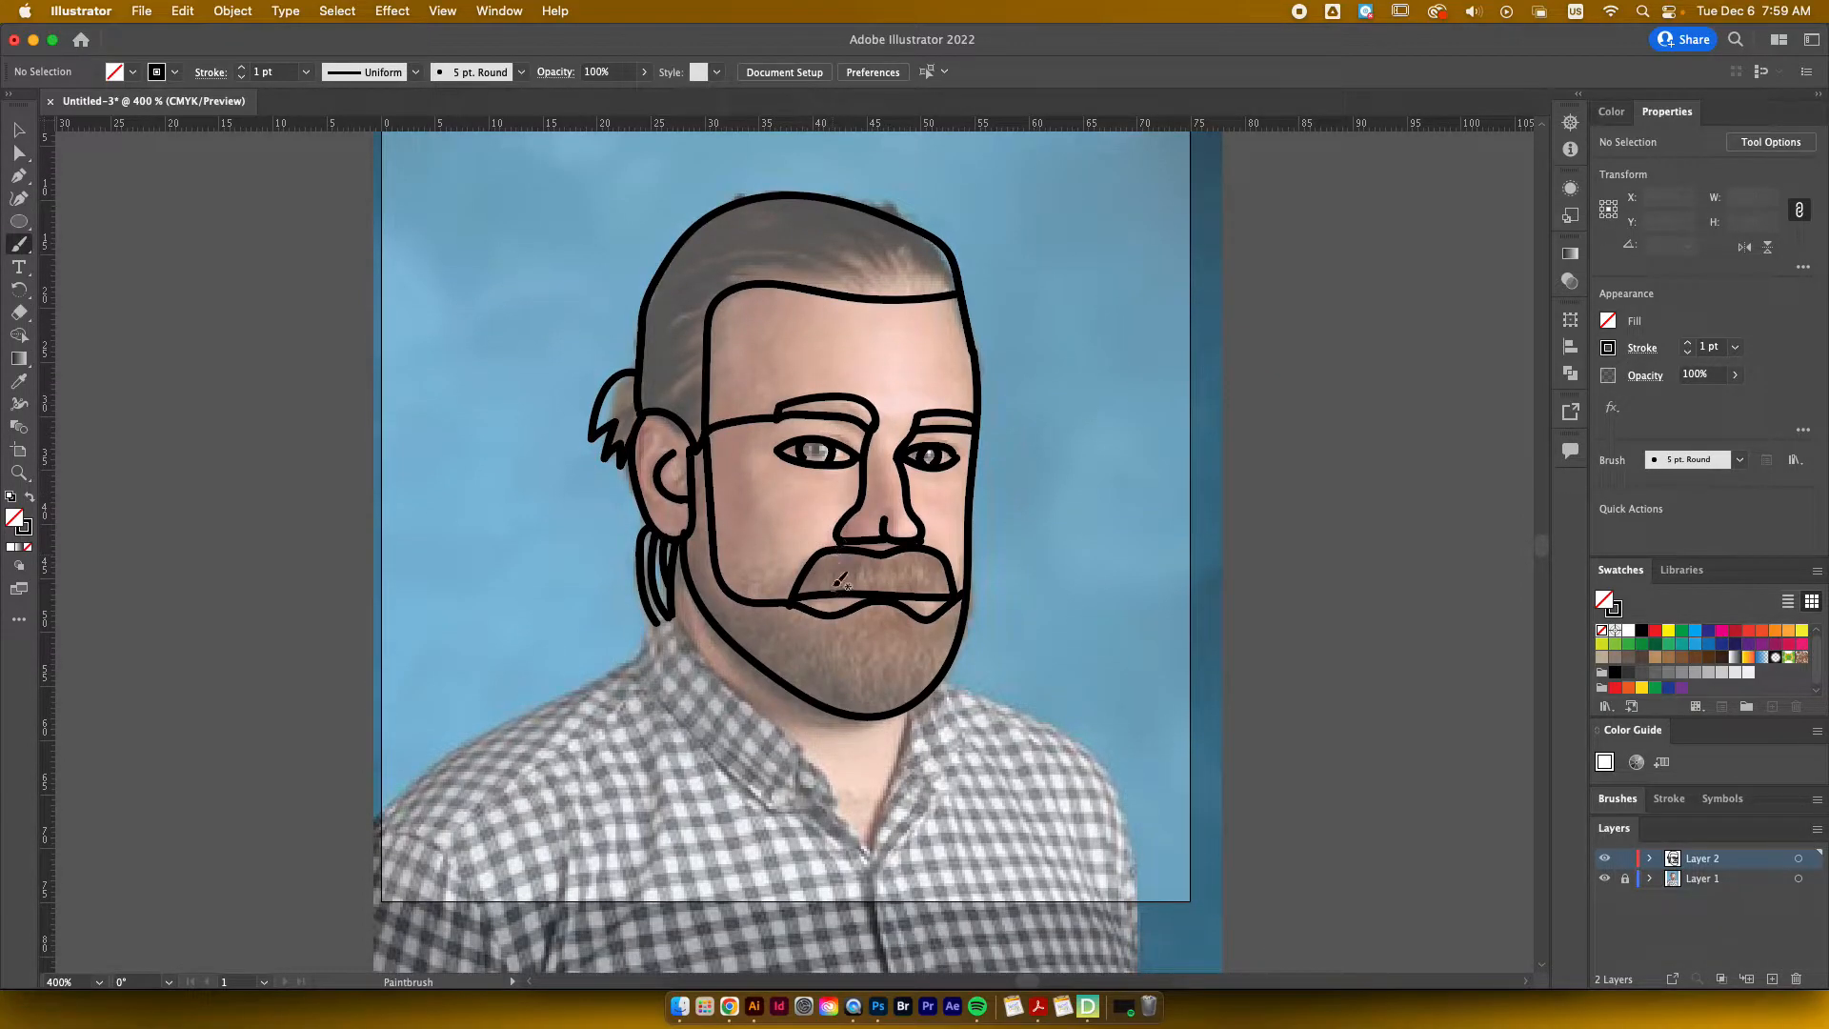
pyautogui.scroll(-1, 816, 616)
pyautogui.scroll(-1, 816, 617)
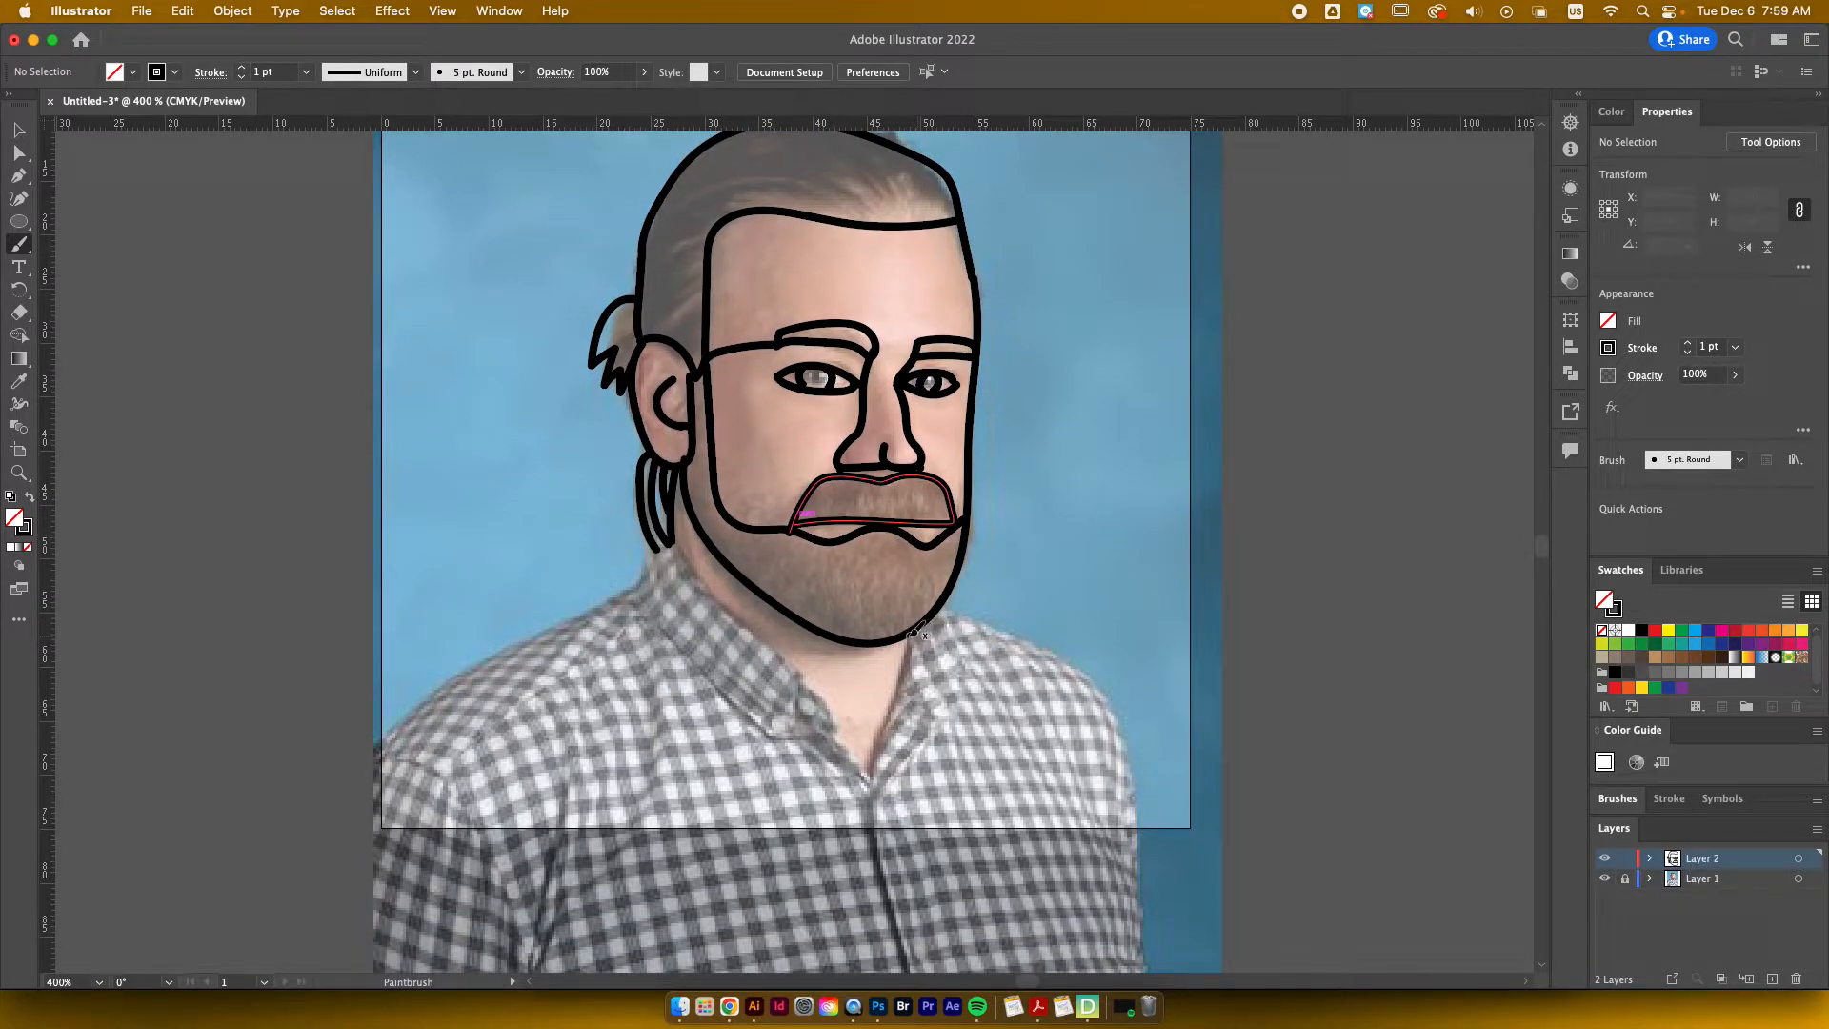
pyautogui.moveTo(913, 639); pyautogui.dragTo(866, 777)
pyautogui.moveTo(673, 545); pyautogui.dragTo(797, 656)
pyautogui.moveTo(806, 659); pyautogui.dragTo(866, 777)
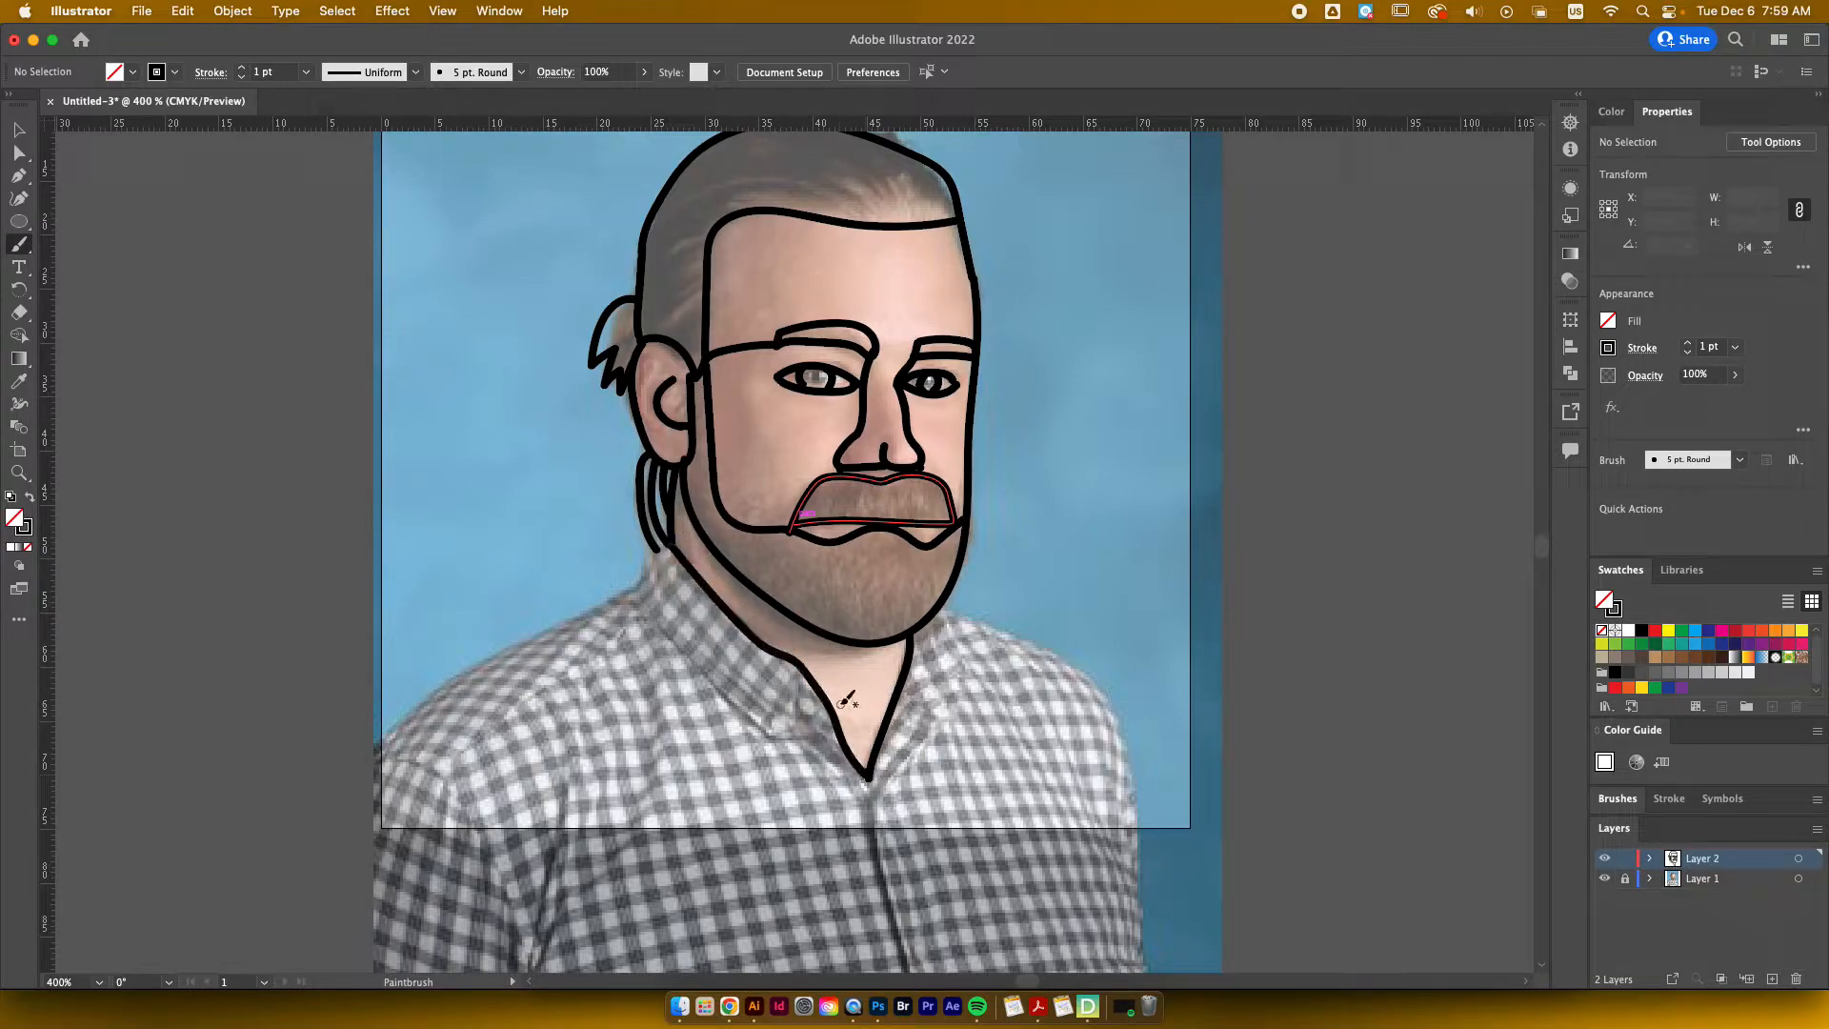
# Step: Trace both flaps of the shirt collar and the front opening below it
pyautogui.moveTo(669, 543)
pyautogui.mouseDown()
pyautogui.moveTo(634, 592)
pyautogui.moveTo(701, 672)
pyautogui.moveTo(773, 740)
pyautogui.moveTo(843, 734)
pyautogui.mouseUp()
pyautogui.moveTo(799, 667); pyautogui.dragTo(774, 736)
pyautogui.moveTo(941, 610)
pyautogui.mouseDown()
pyautogui.moveTo(973, 668)
pyautogui.moveTo(940, 725)
pyautogui.moveTo(887, 696)
pyautogui.moveTo(912, 753)
pyautogui.moveTo(867, 786)
pyautogui.moveTo(877, 823)
pyautogui.mouseUp()
# Step: Trace the shoulder outlines, the shoulder seam and the sleeve seam of the shirt
pyautogui.moveTo(941, 607)
pyautogui.mouseDown()
pyautogui.moveTo(1072, 662)
pyautogui.moveTo(1110, 710)
pyautogui.moveTo(1144, 836)
pyautogui.mouseUp()
pyautogui.moveTo(632, 591); pyautogui.dragTo(371, 750)
pyautogui.moveTo(649, 616)
pyautogui.mouseDown()
pyautogui.moveTo(432, 770)
pyautogui.moveTo(329, 750)
pyautogui.mouseUp()
pyautogui.moveTo(441, 768); pyautogui.dragTo(474, 845)
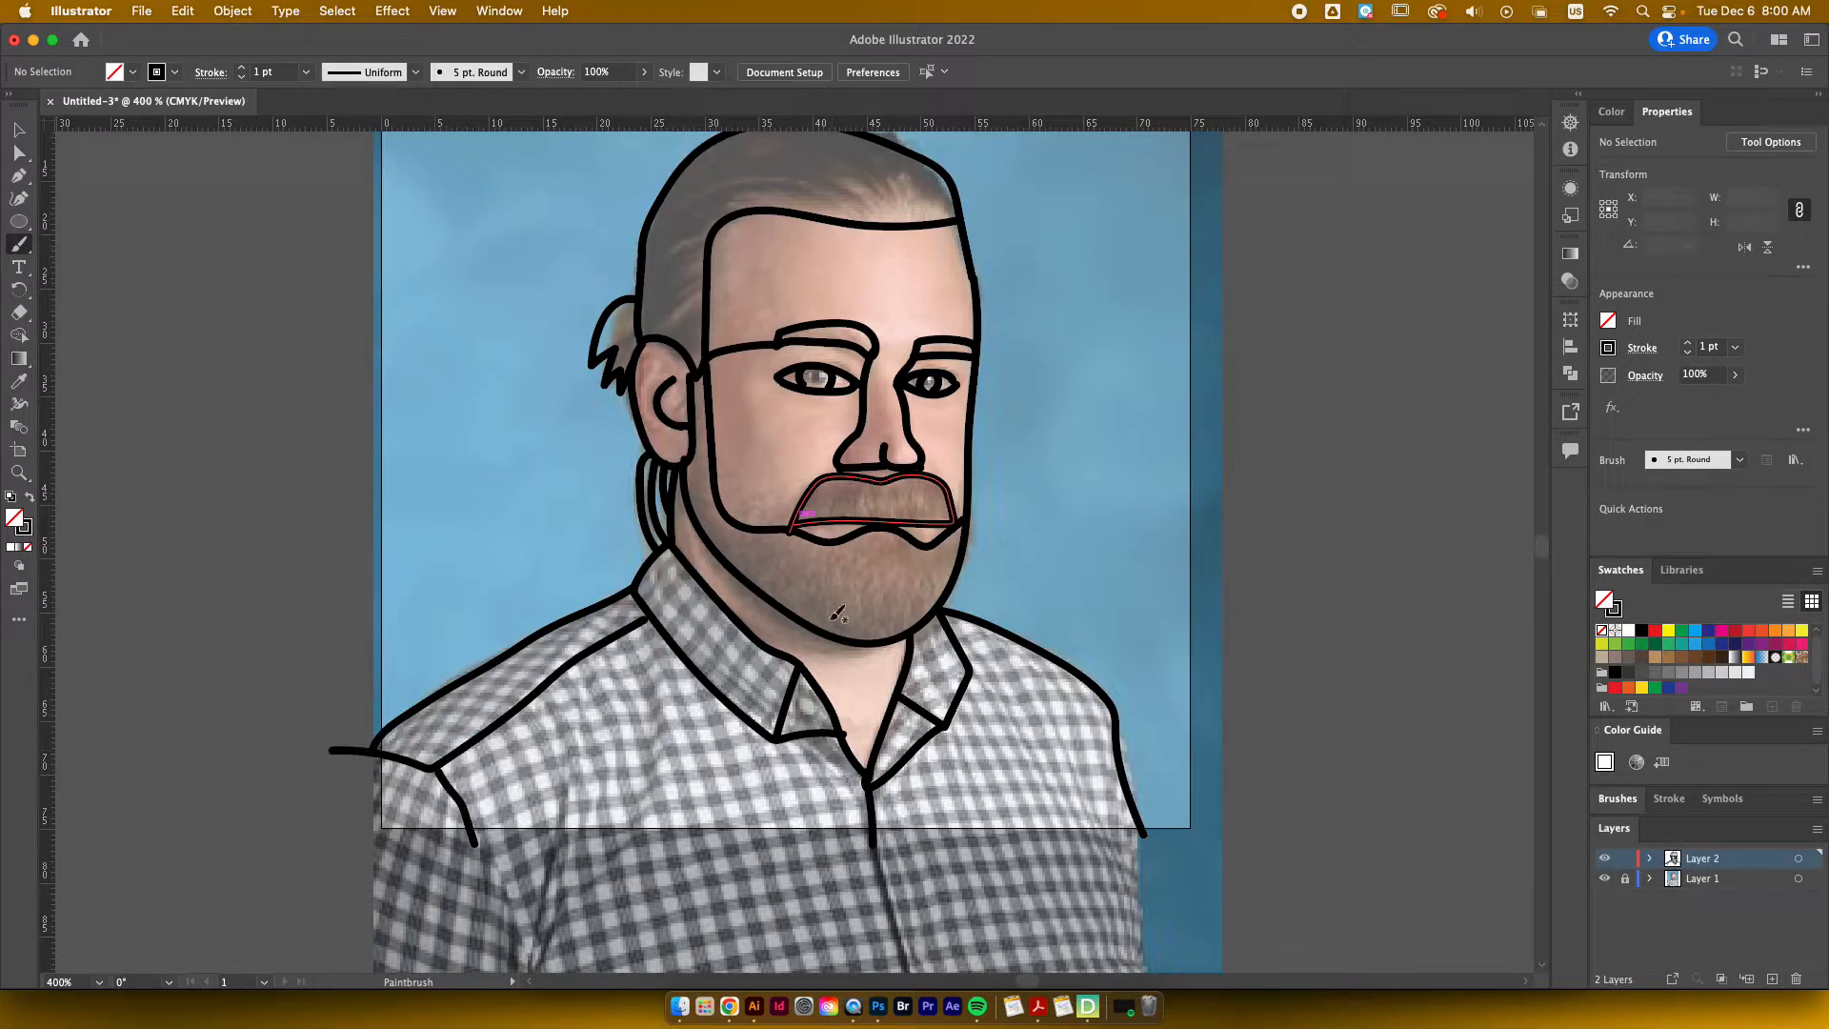
# Step: Draw dividing strokes through the beard from both ends of the mustache down toward the jaw
pyautogui.scroll(2, 810, 610)
pyautogui.hscroll(2, 809, 609)
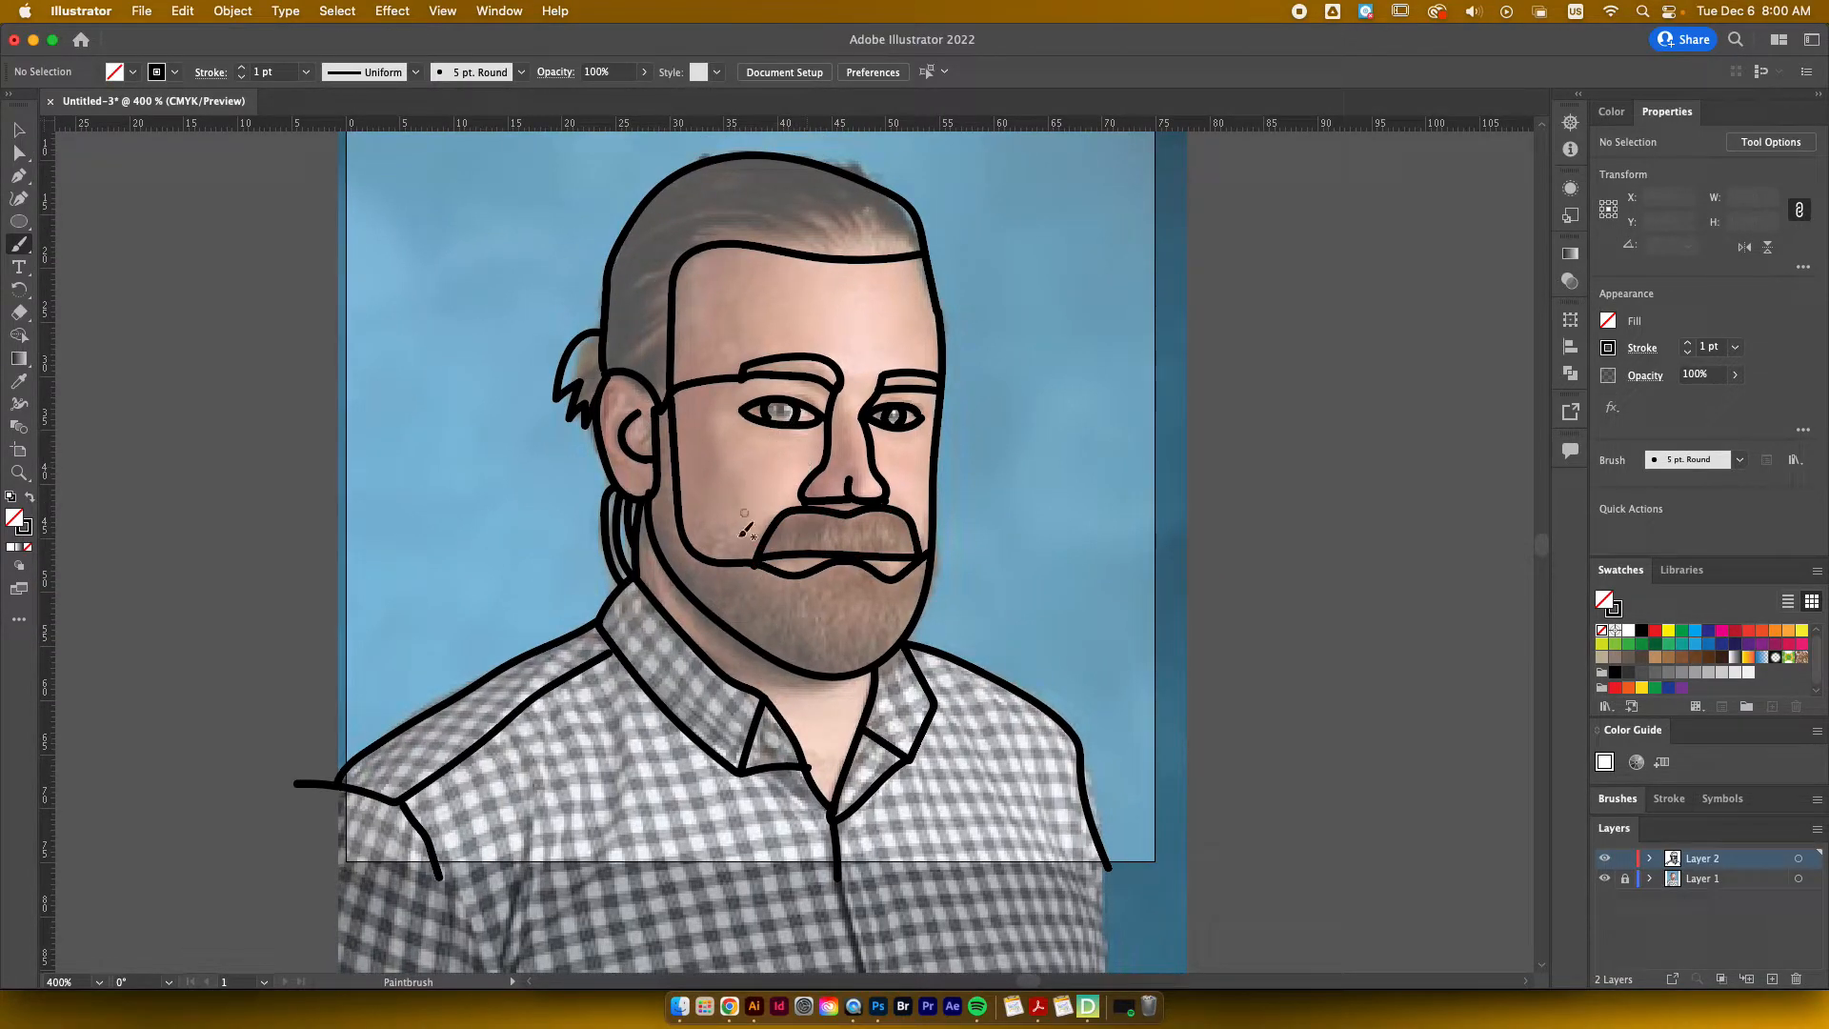
pyautogui.moveTo(755, 565); pyautogui.dragTo(752, 653)
pyautogui.moveTo(923, 567); pyautogui.dragTo(917, 605)
# Step: Draw contour lines across the forehead from the hairline to the brows, and from the outer eye corners to the face edges
pyautogui.moveTo(693, 249)
pyautogui.mouseDown()
pyautogui.moveTo(807, 307)
pyautogui.moveTo(840, 359)
pyautogui.mouseUp()
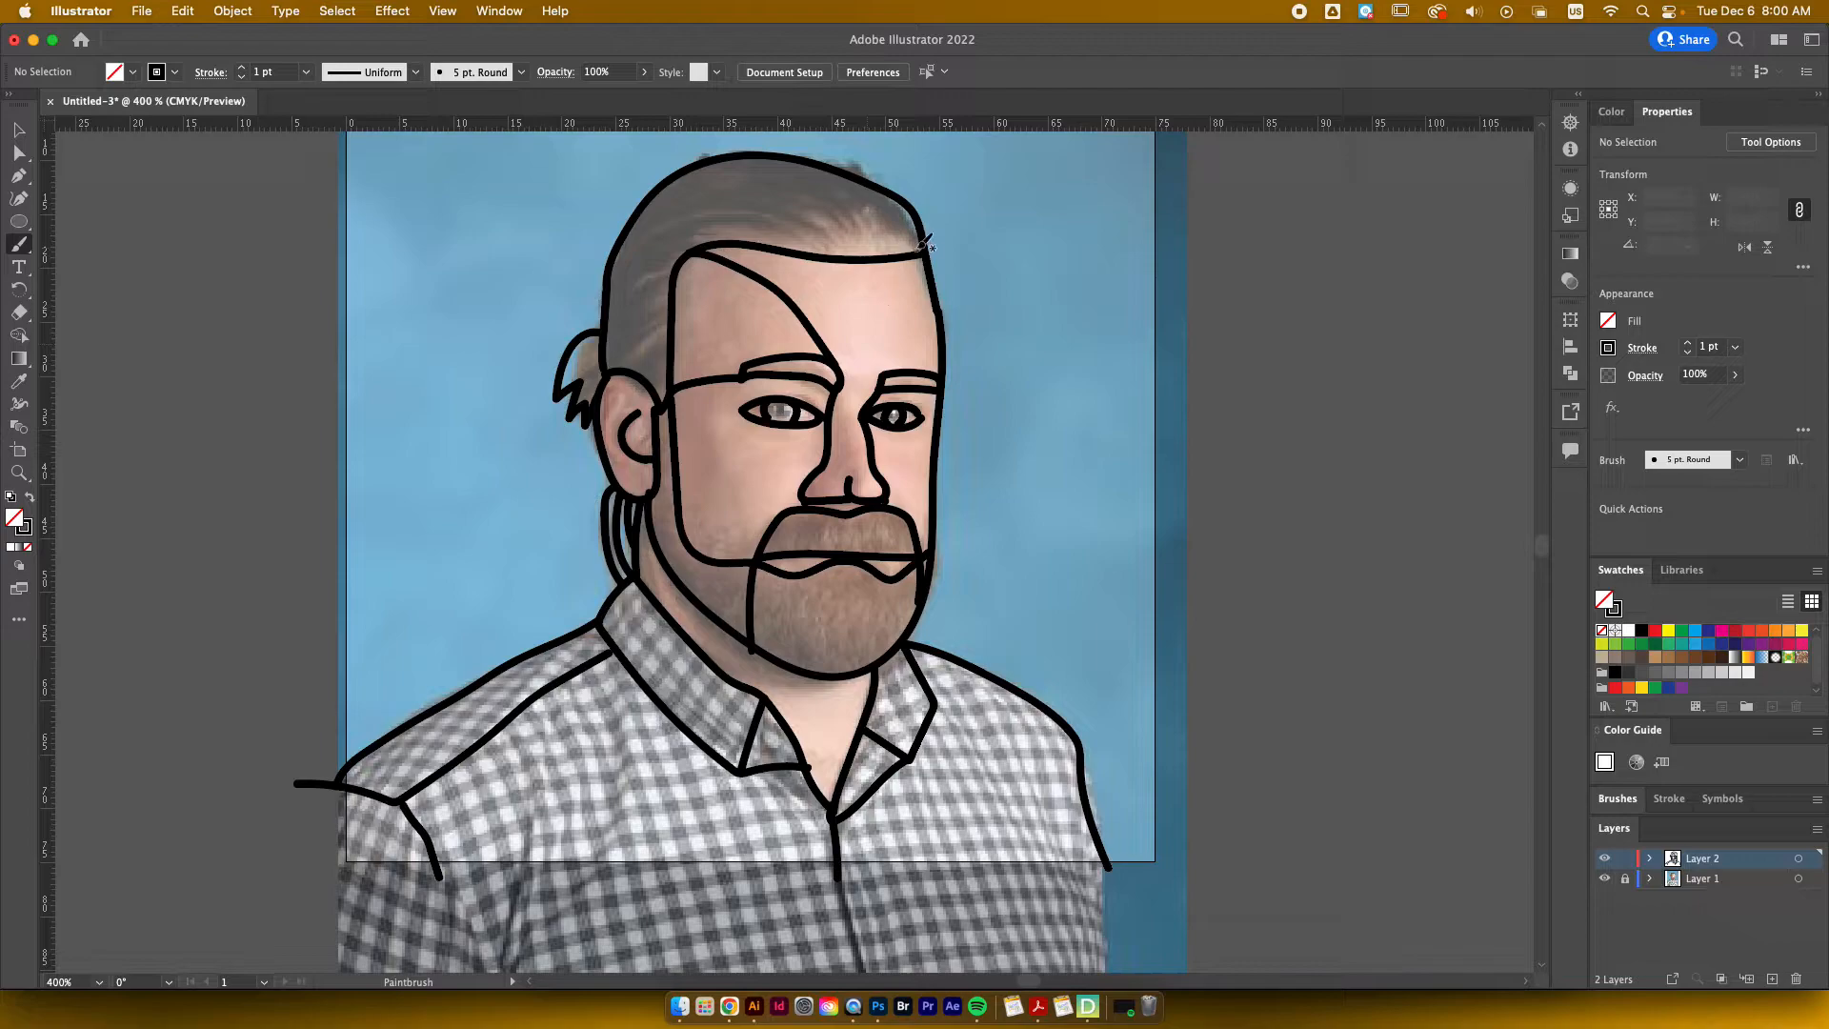
pyautogui.moveTo(909, 262); pyautogui.dragTo(873, 381)
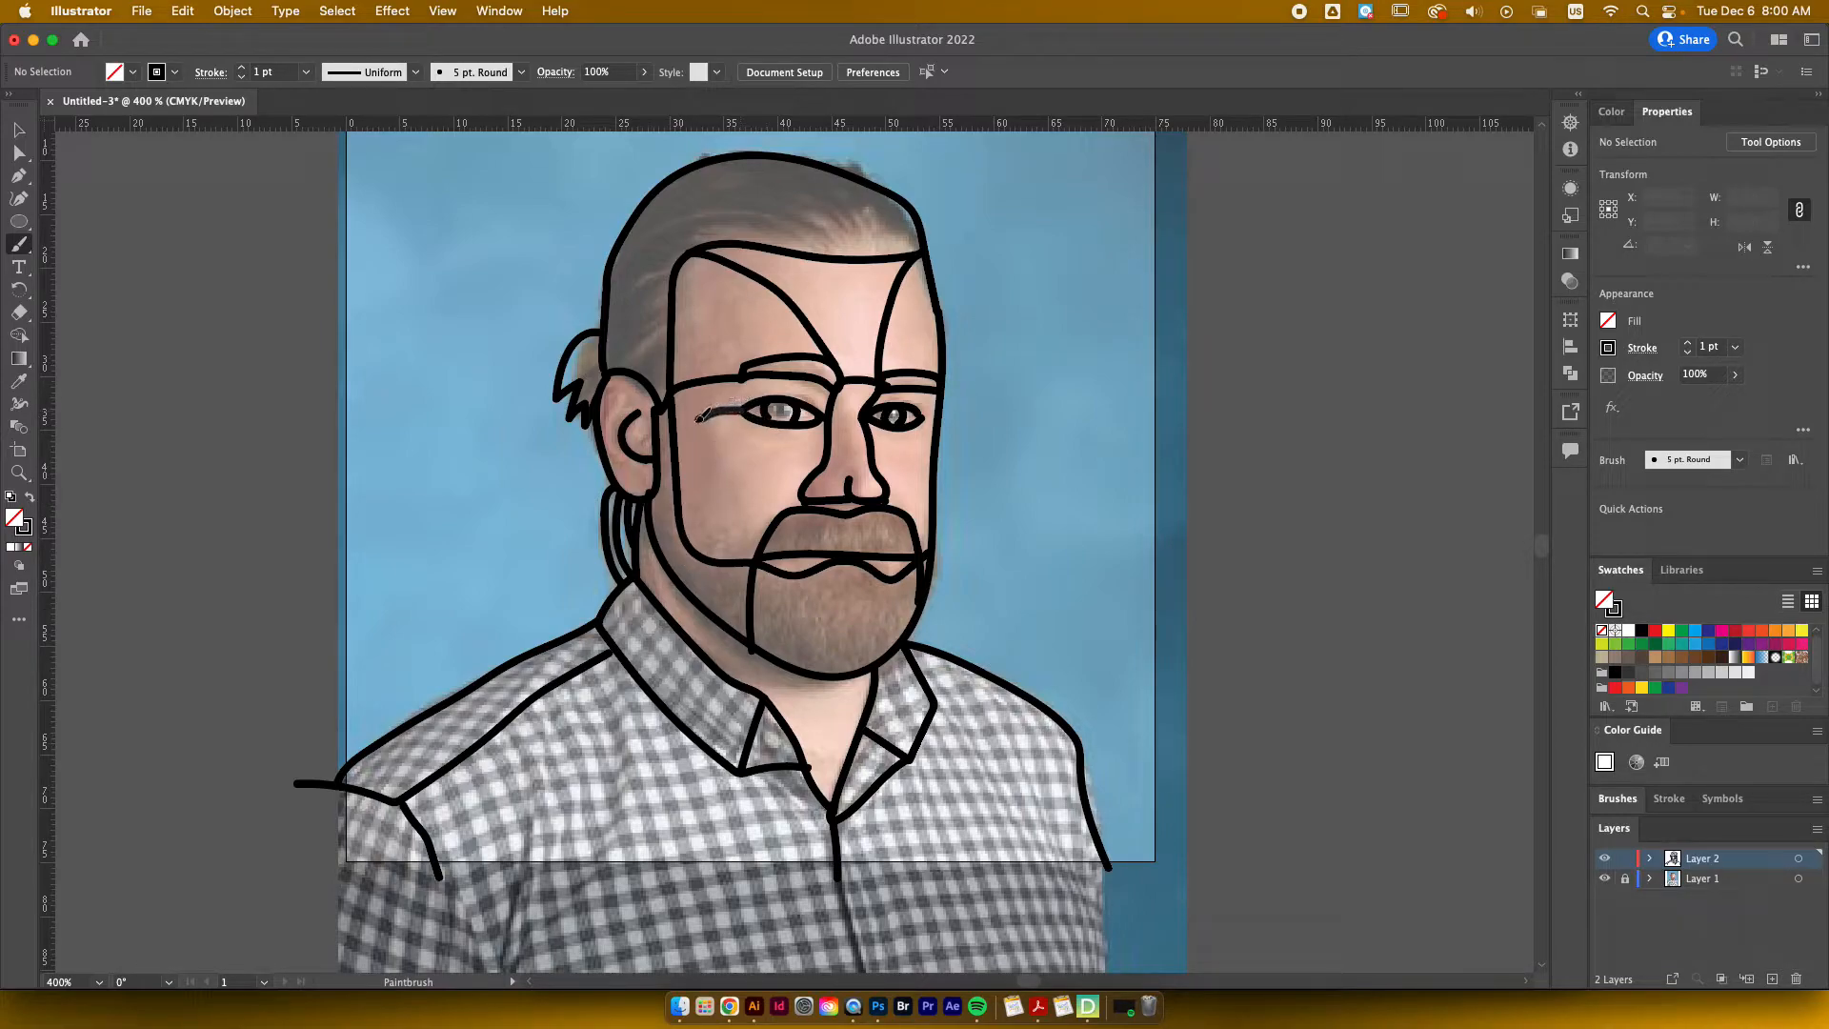
pyautogui.moveTo(680, 438); pyautogui.dragTo(673, 442)
pyautogui.moveTo(933, 416); pyautogui.dragTo(938, 417)
# Step: Delete the strokes at the left nostril and base of the nose, and redraw the nose's lower edge with the Paintbrush
pyautogui.press('v')
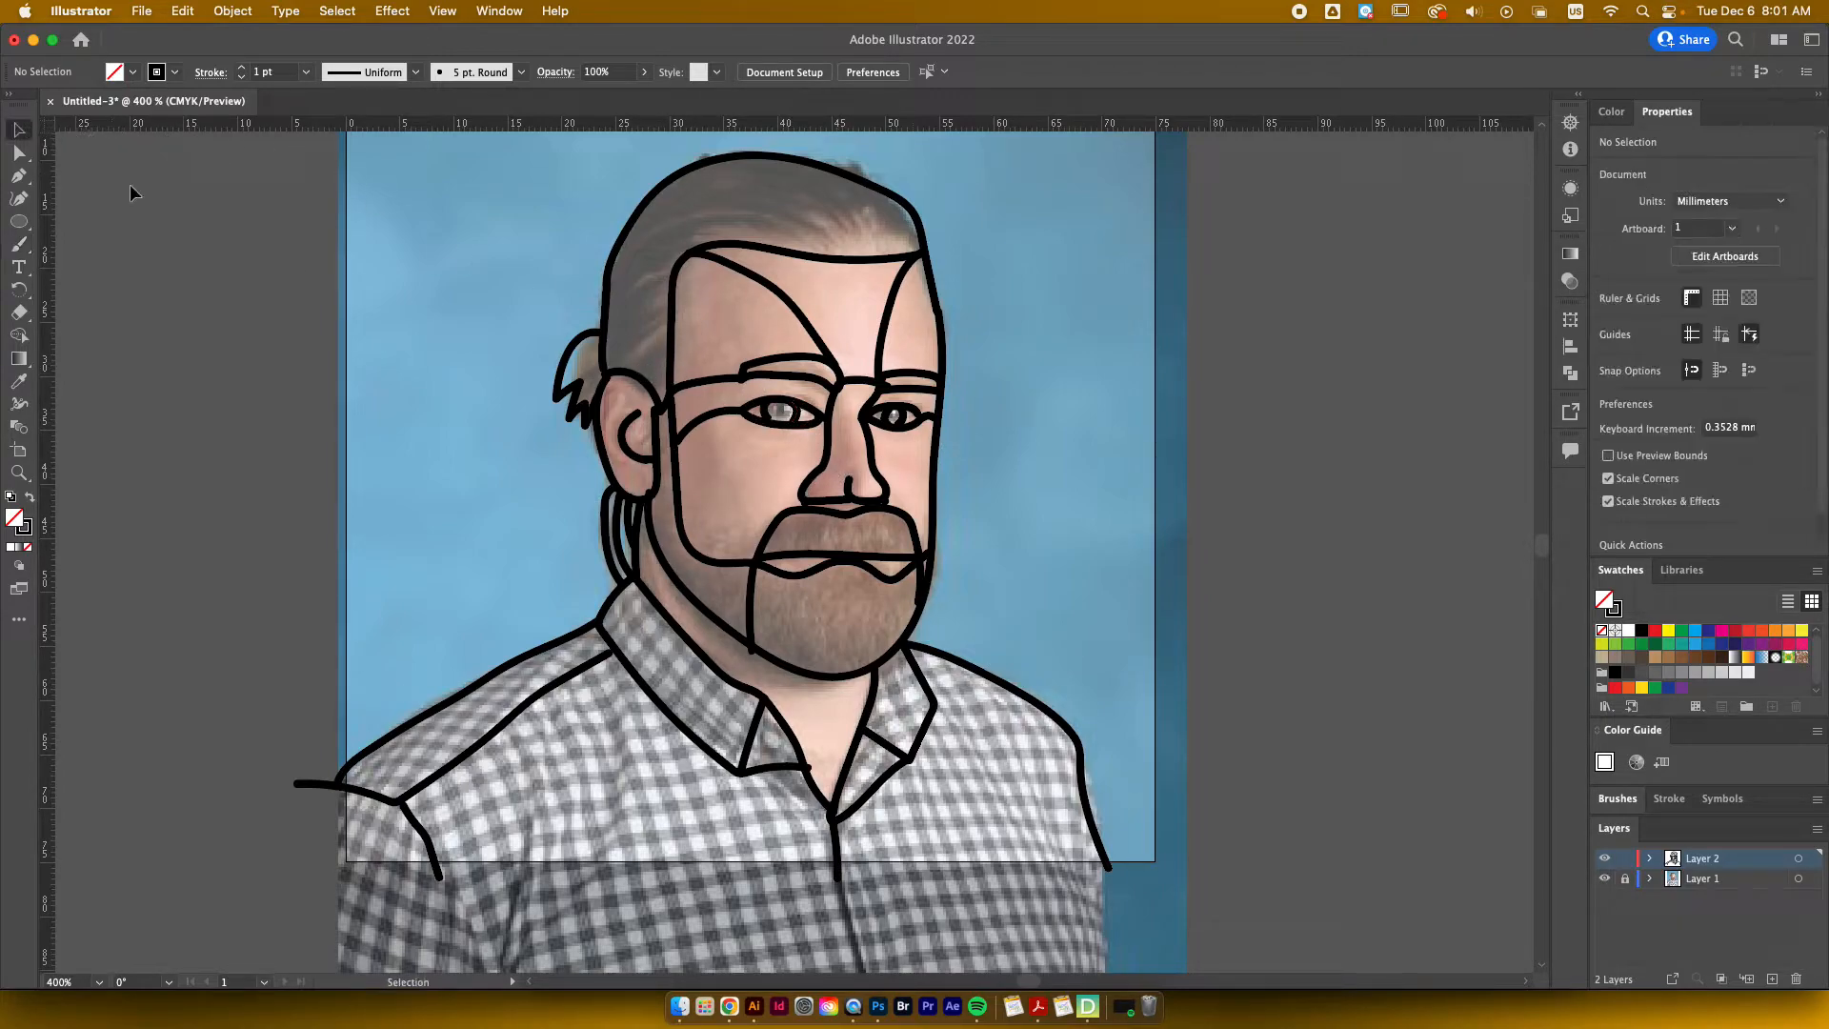
pyautogui.click(807, 480)
pyautogui.press('Delete')
pyautogui.click(806, 500)
pyautogui.press('Delete')
pyautogui.click(19, 246)
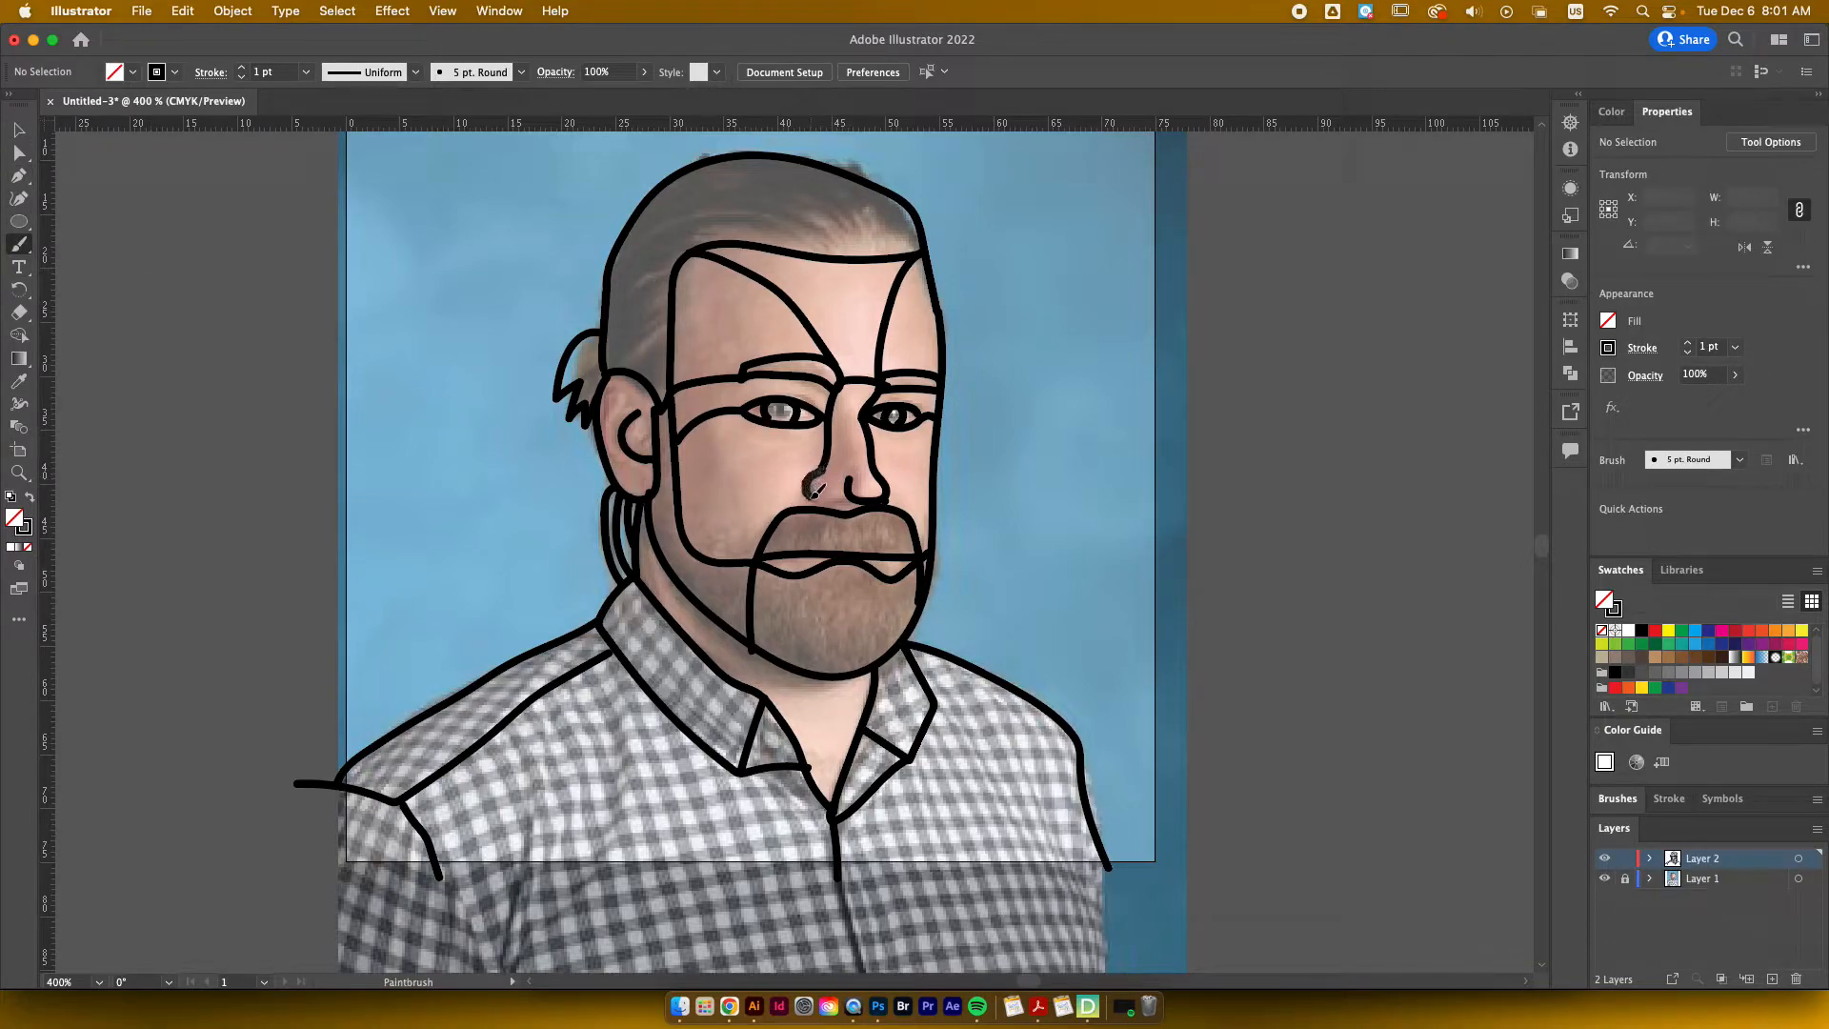
pyautogui.moveTo(852, 488); pyautogui.dragTo(881, 496)
# Step: Hide the photo layer to check the line drawing on its own
pyautogui.hscroll(4, 1045, 478)
pyautogui.scroll(-3, 992, 482)
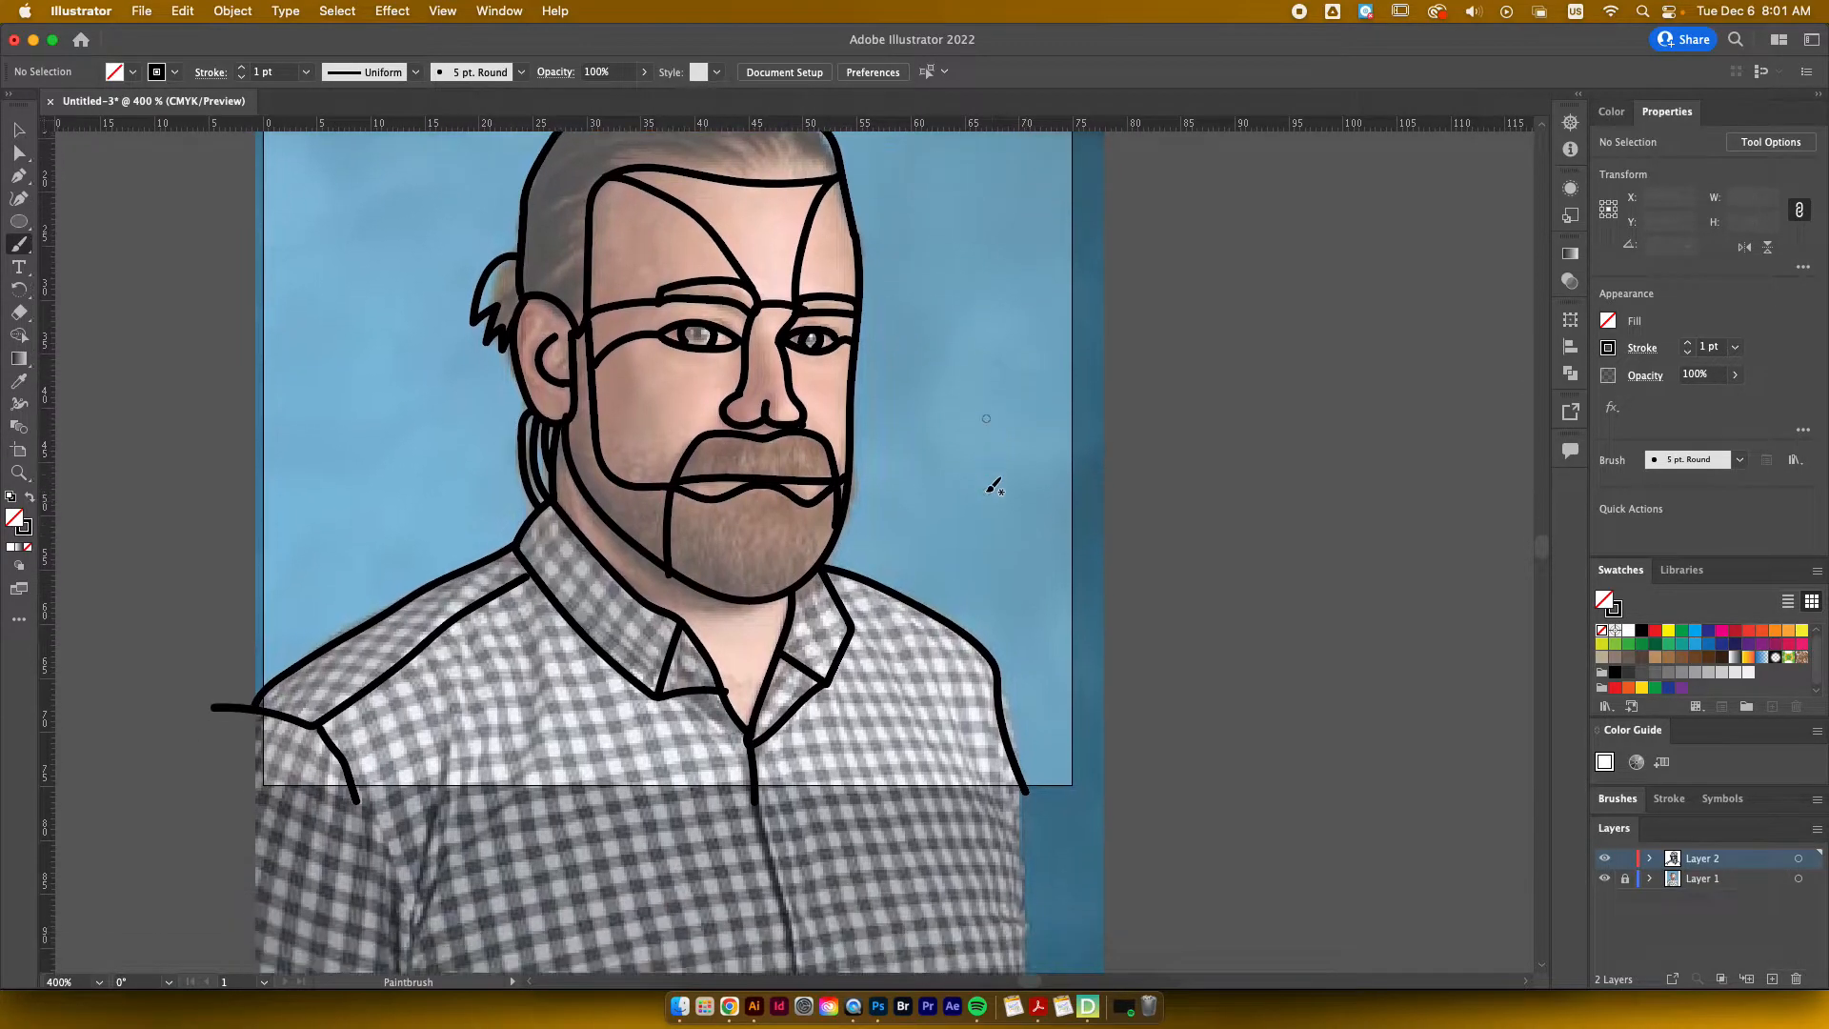
pyautogui.scroll(-1, 882, 477)
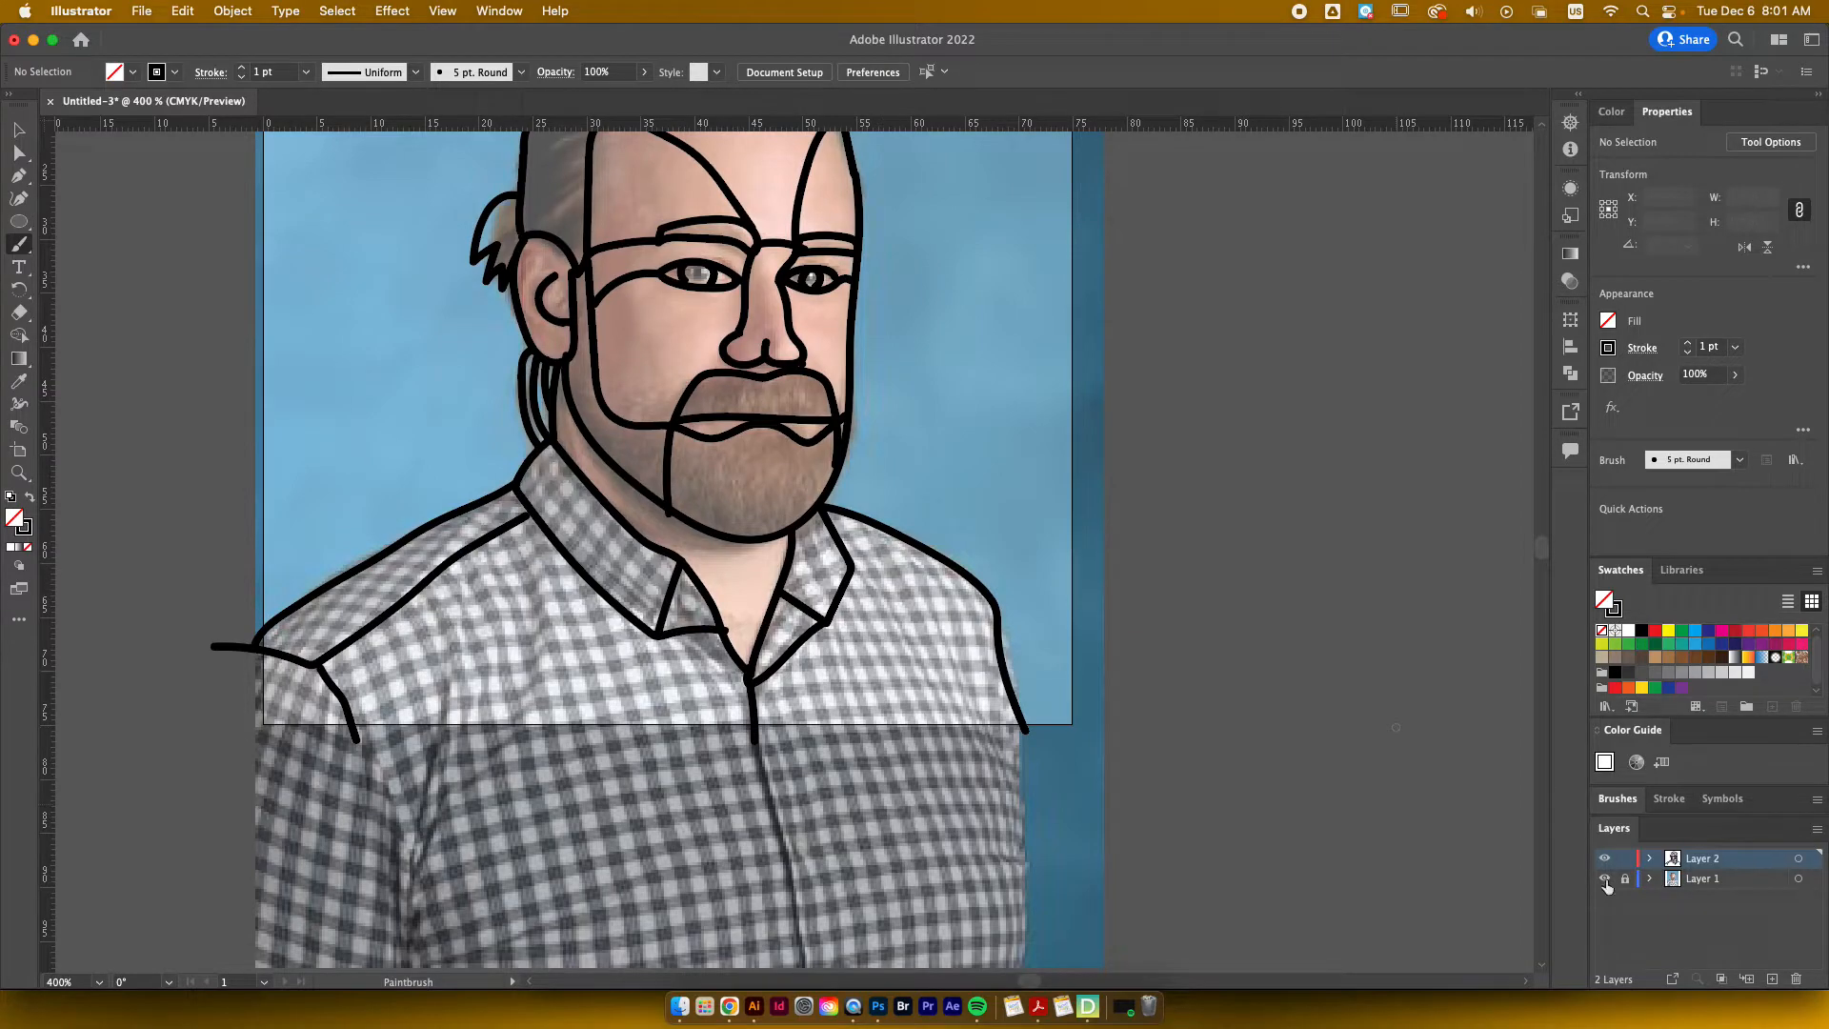
pyautogui.click(1605, 878)
pyautogui.scroll(3, 1259, 505)
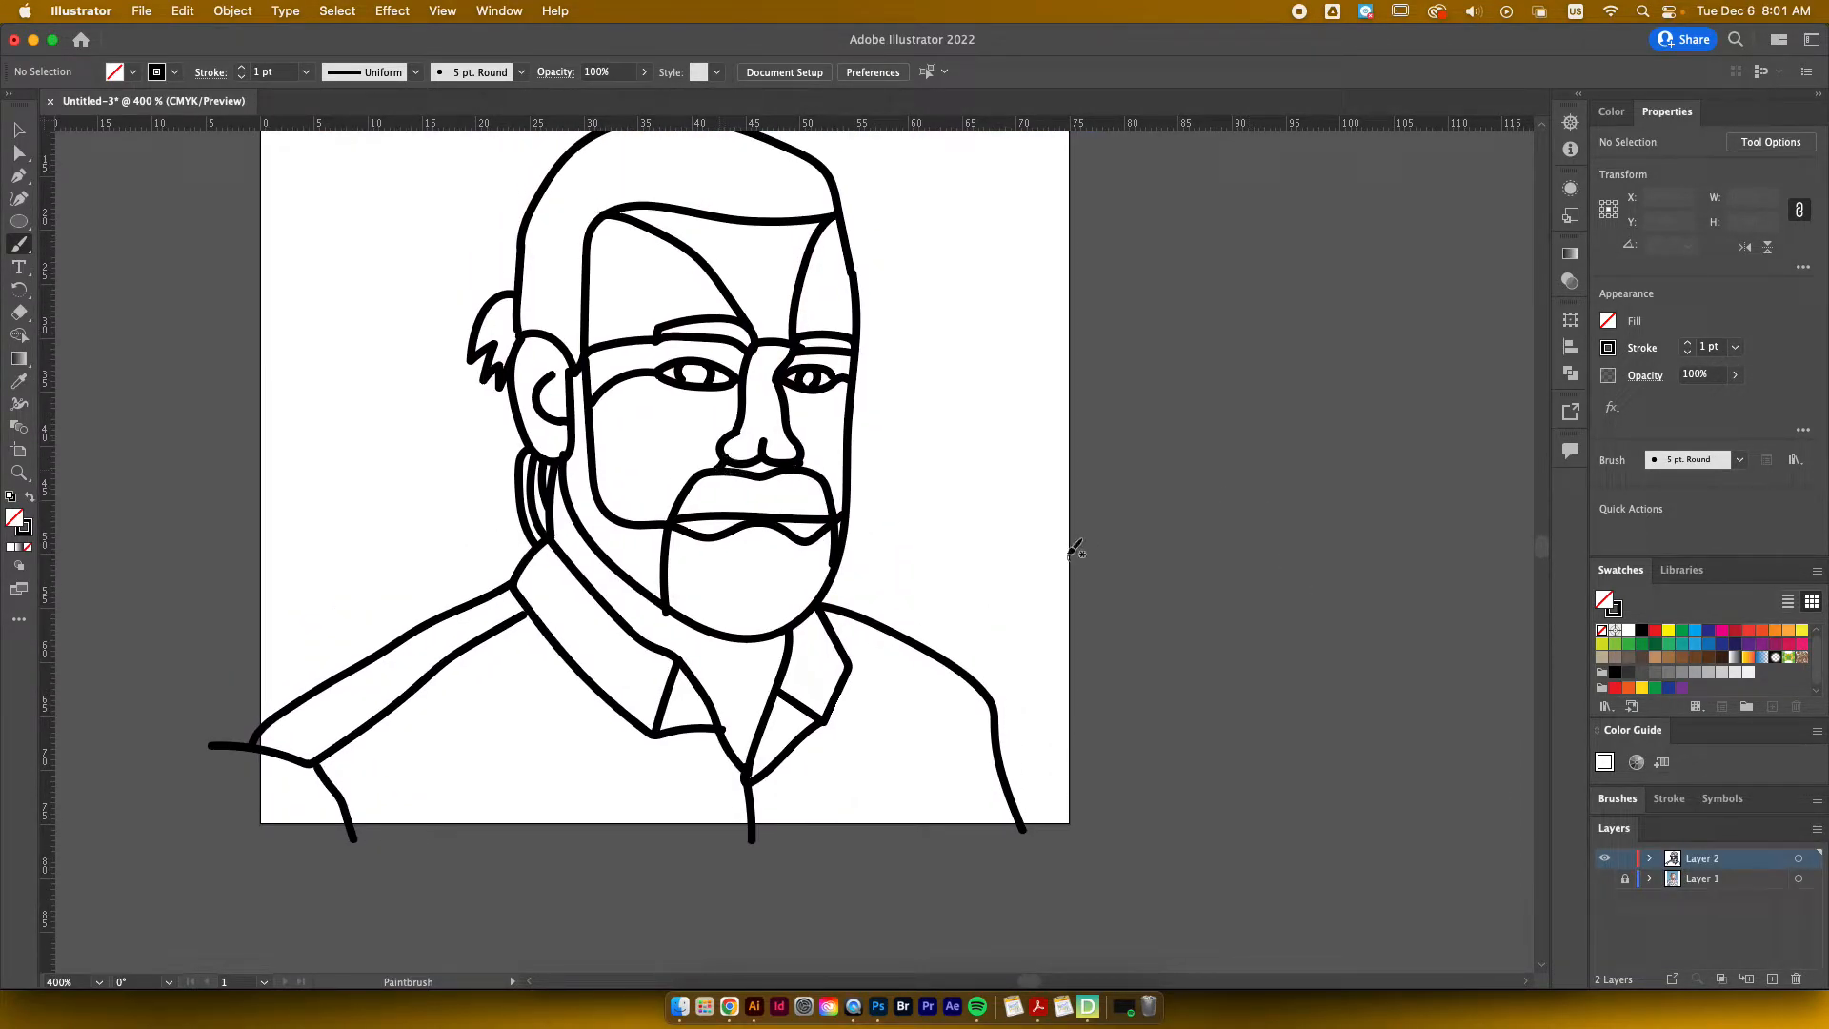
# Step: Undo the recent edits back to the original nose with the photo shown, and redo the contour lines beside the eyes
pyautogui.press('super+z')
pyautogui.press('super+z')
pyautogui.press('super+z')
pyautogui.press('super+z')
pyautogui.press('super+z')
pyautogui.press('super+z')
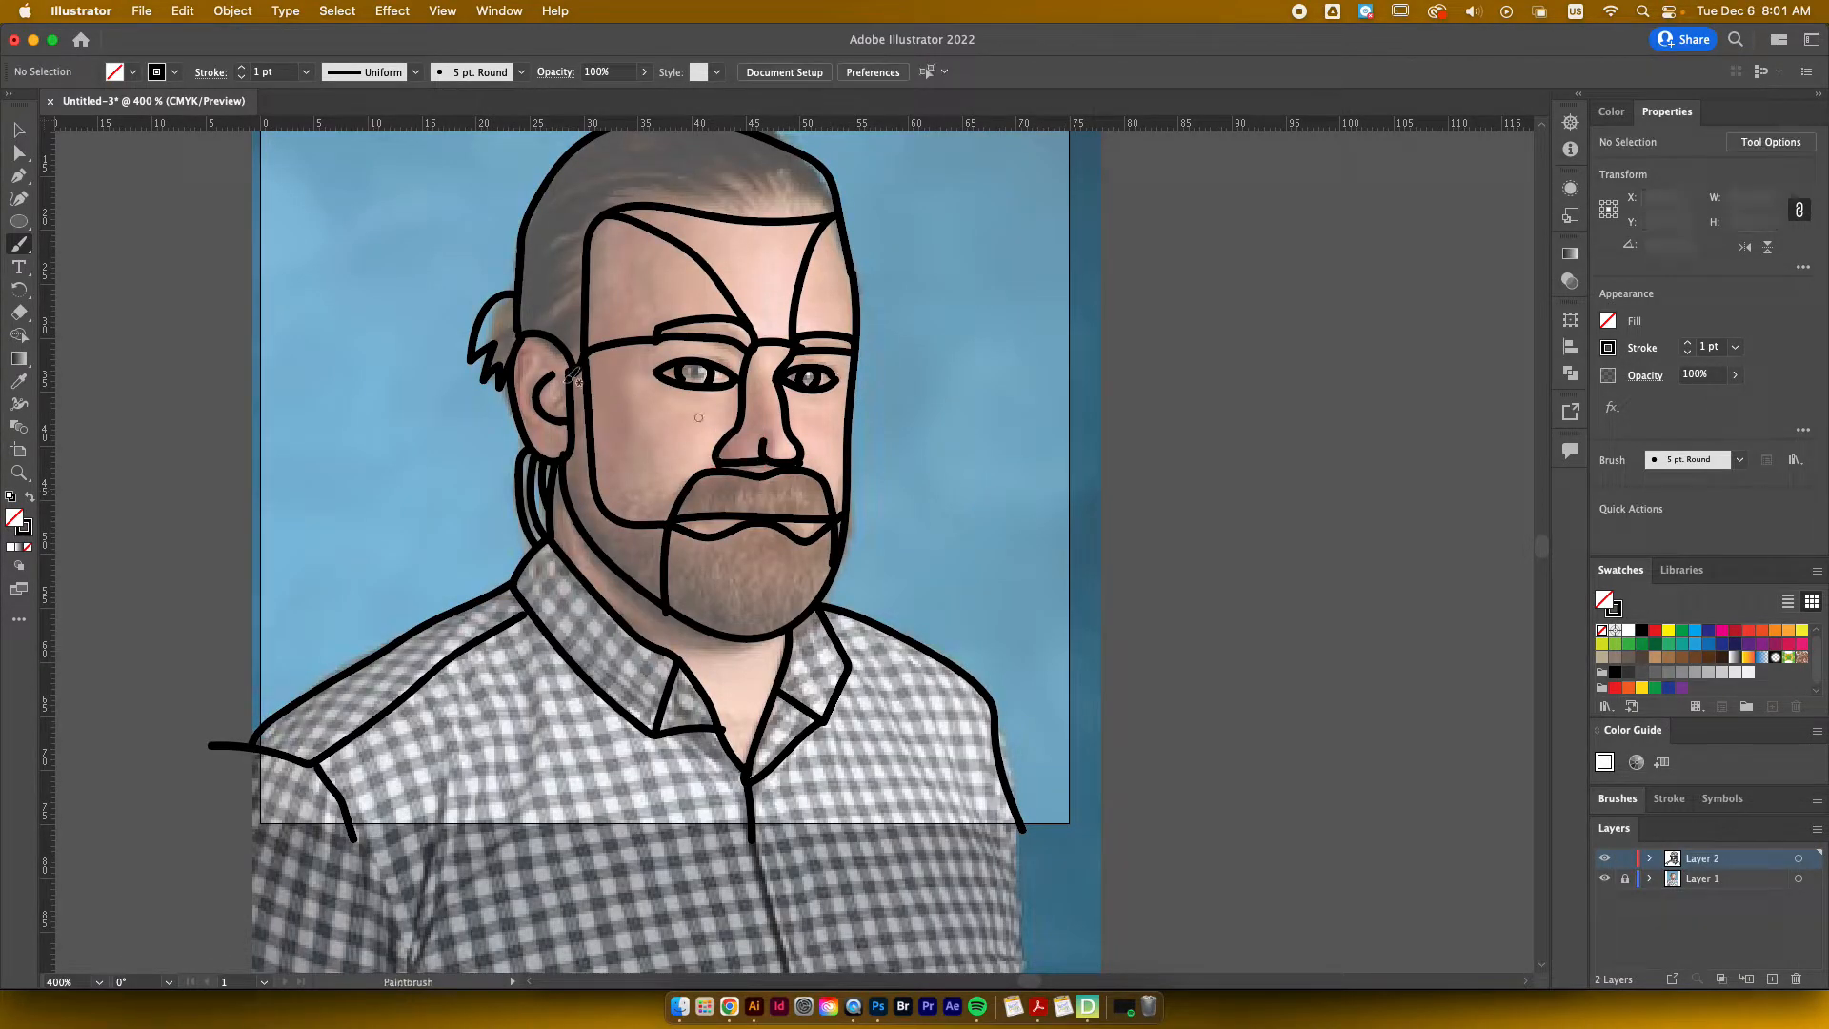
pyautogui.click(183, 10)
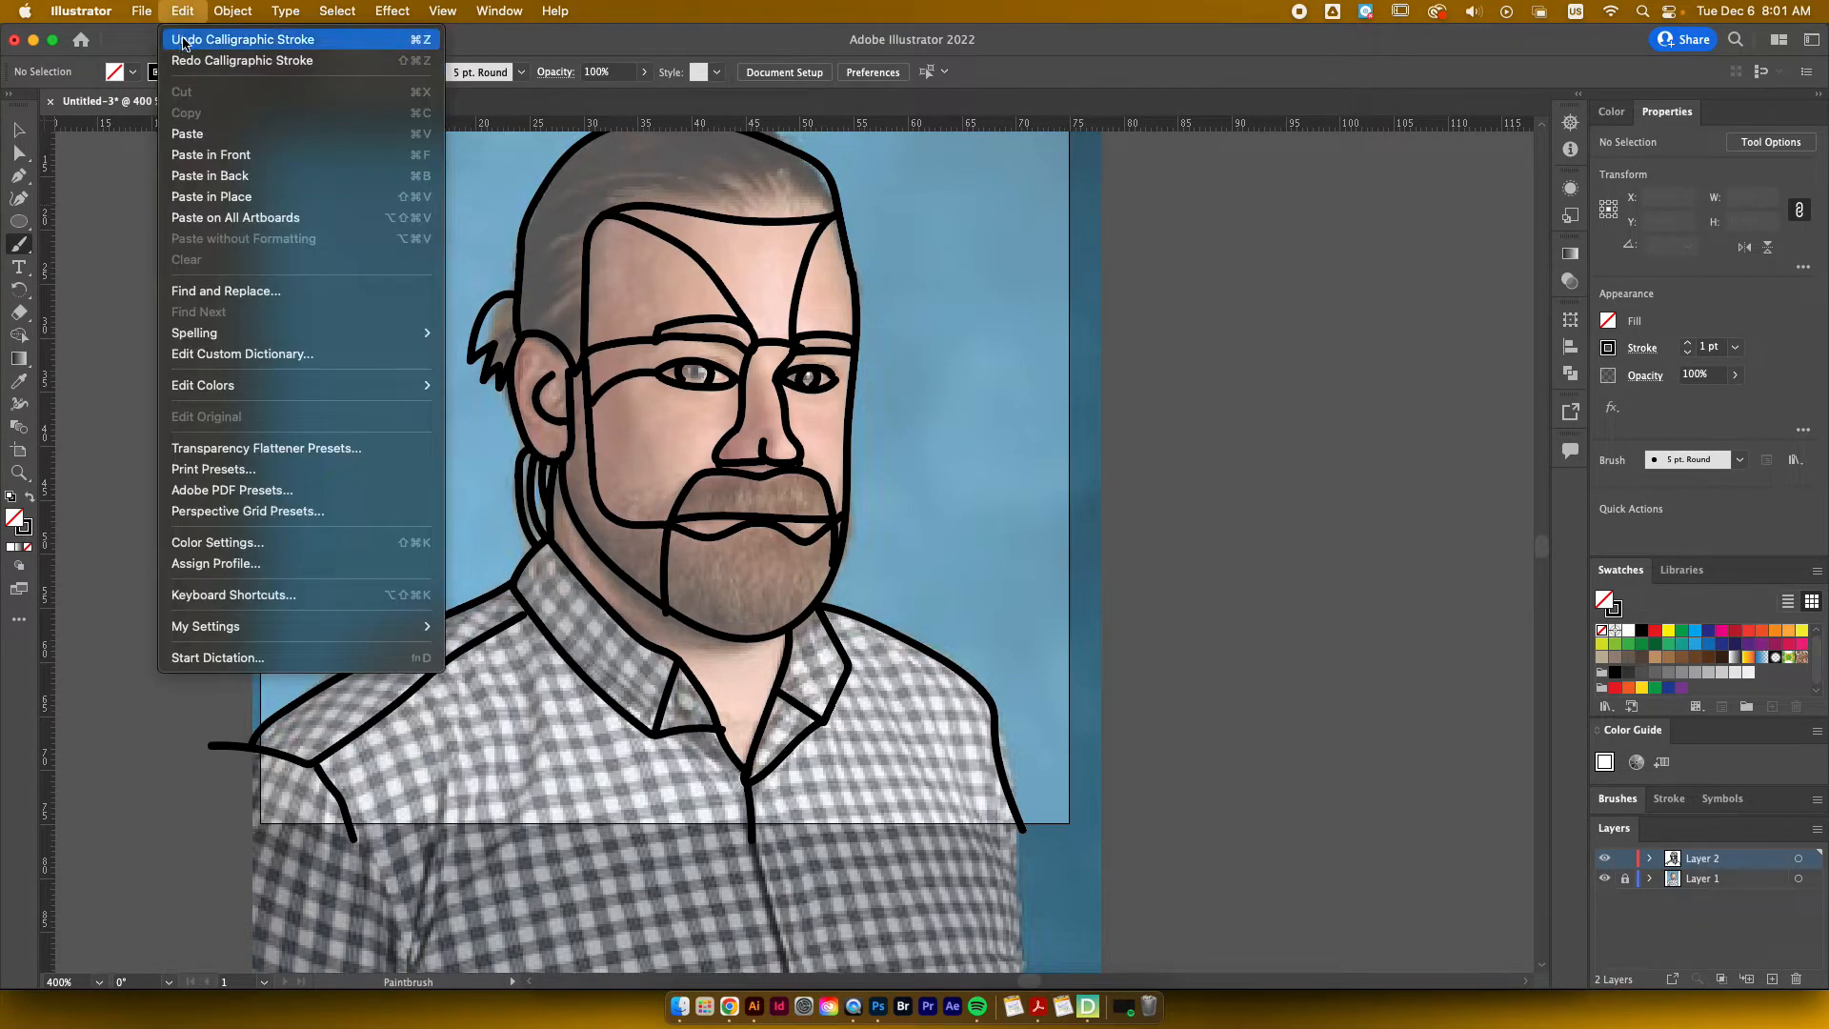
pyautogui.click(178, 62)
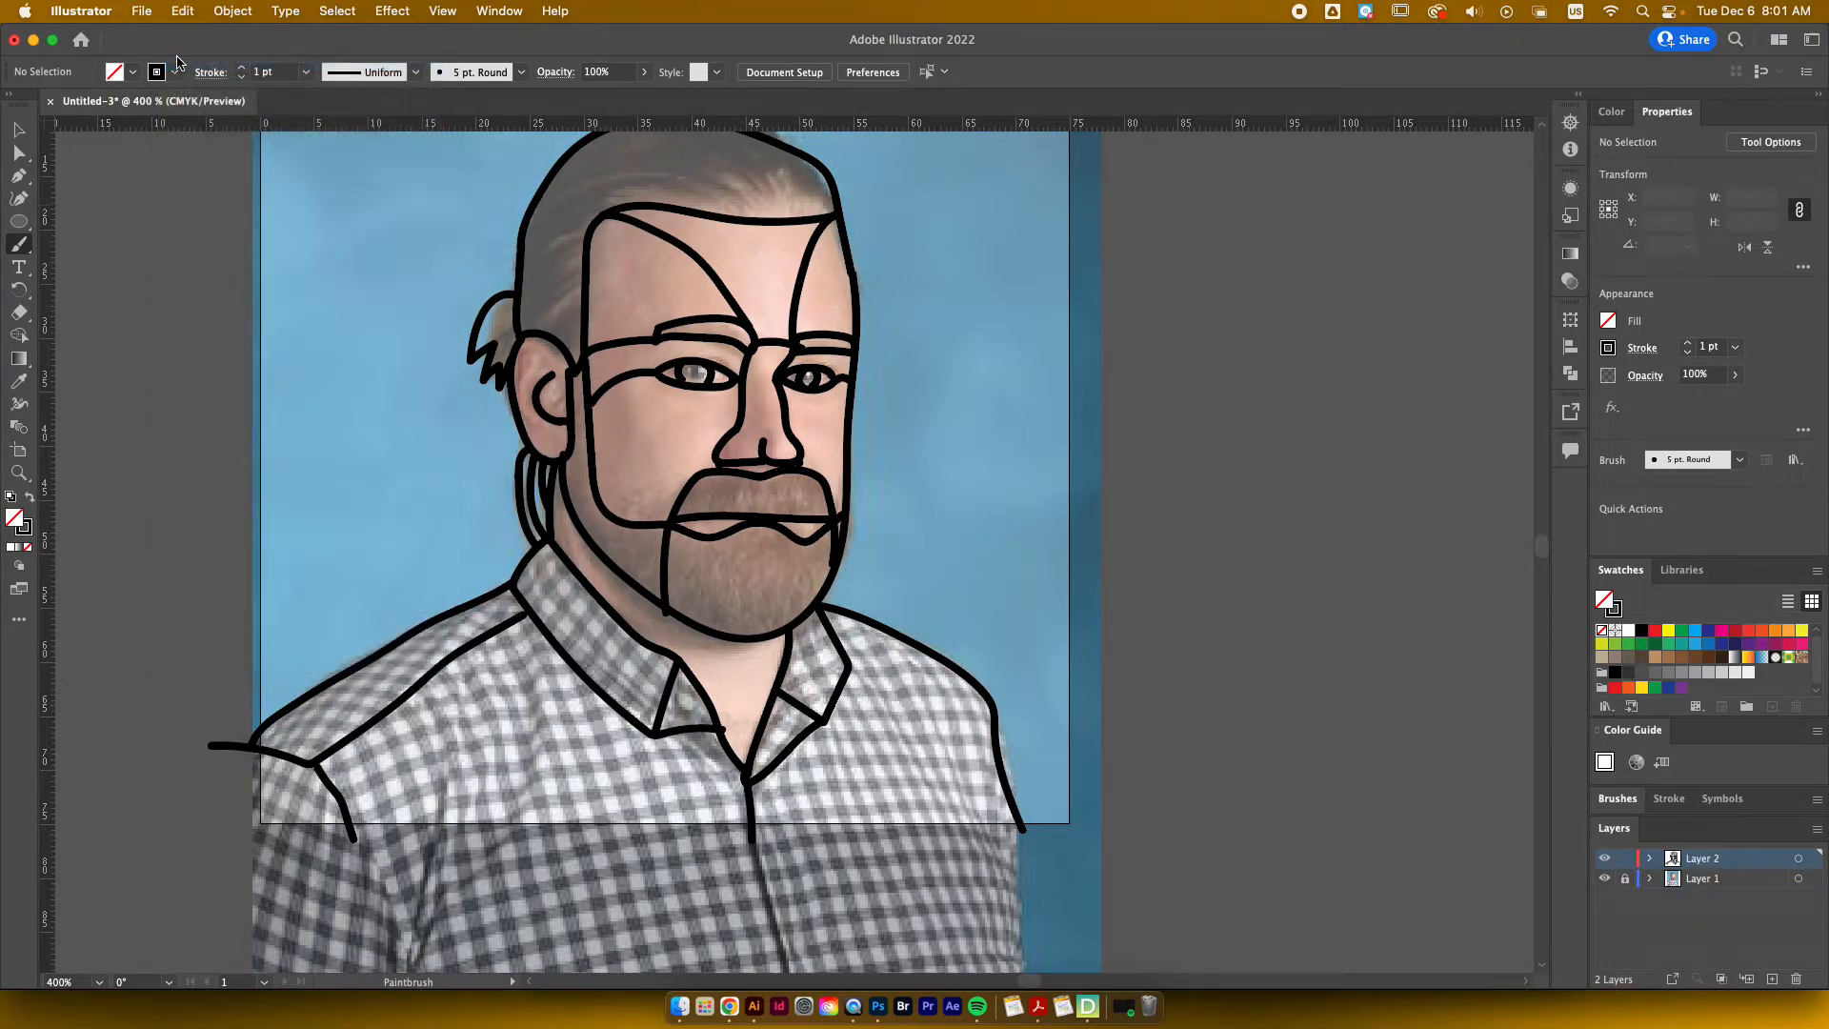
# Step: Delete the strokes at the nose's lower part and right side, and redraw its sides, nostrils and base with the Paintbrush
pyautogui.click(19, 129)
pyautogui.click(759, 459)
pyautogui.press('Delete')
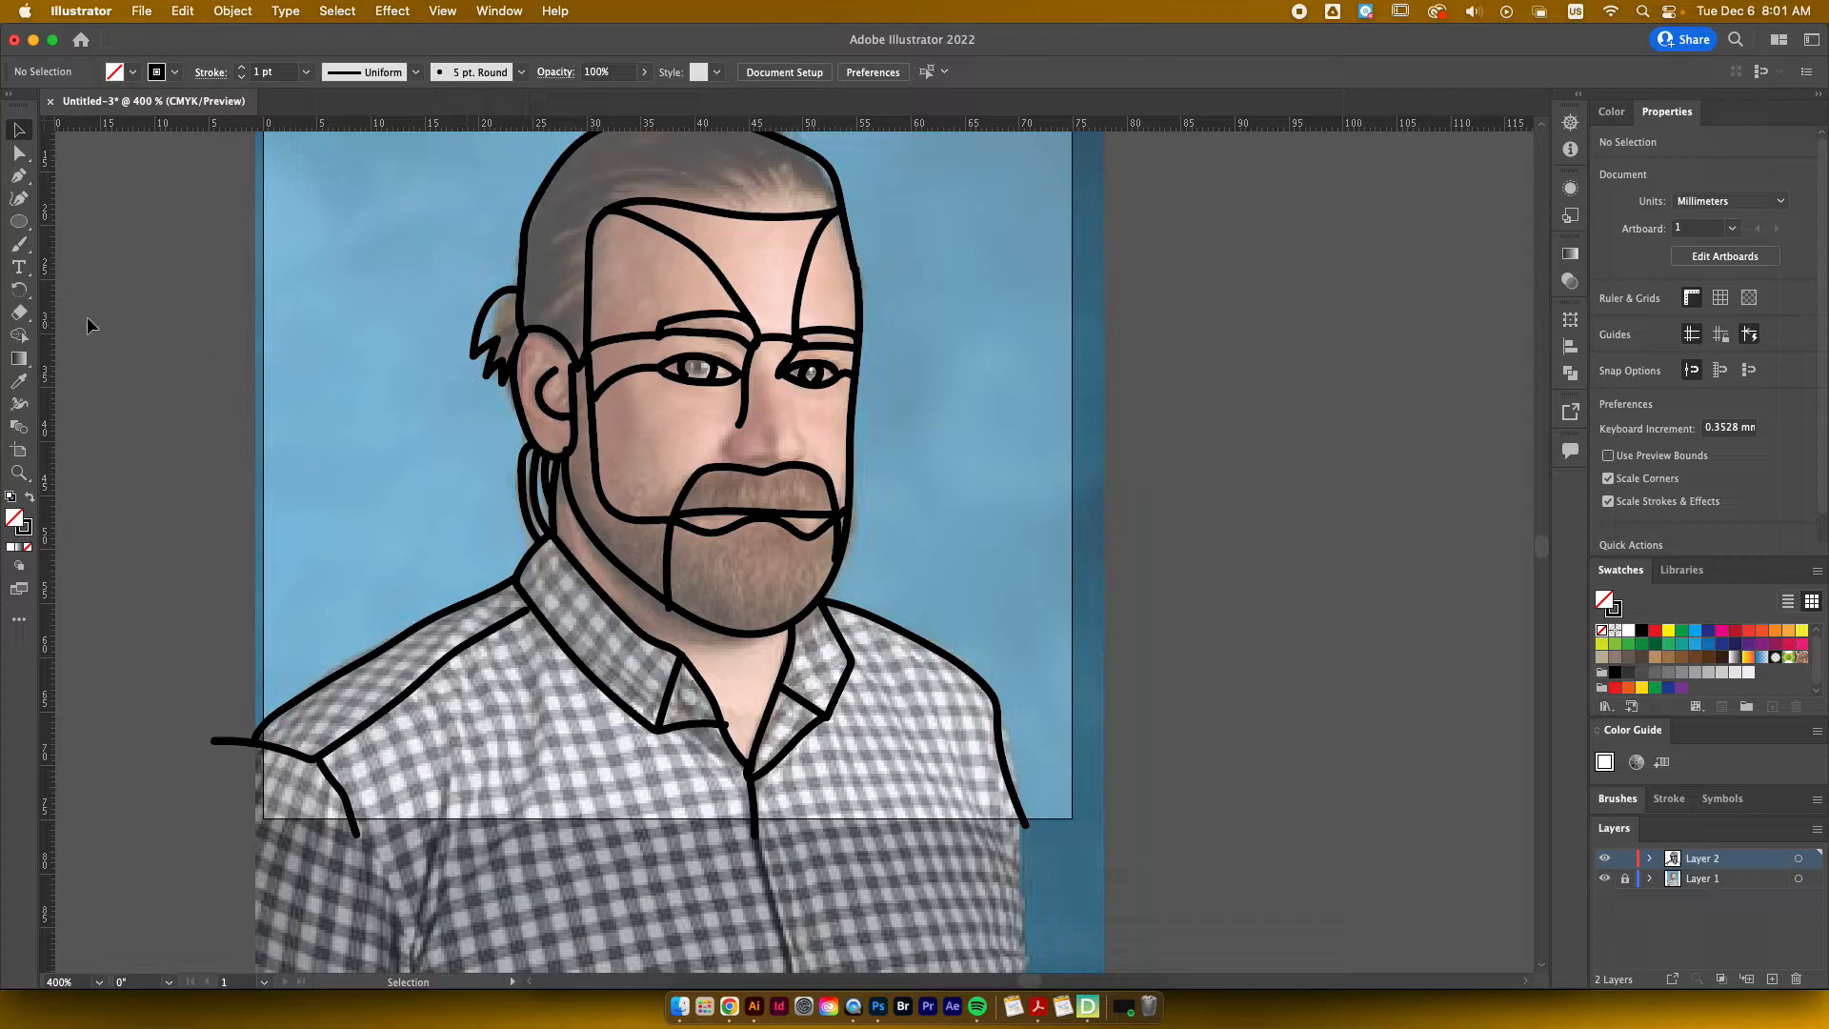
pyautogui.click(20, 244)
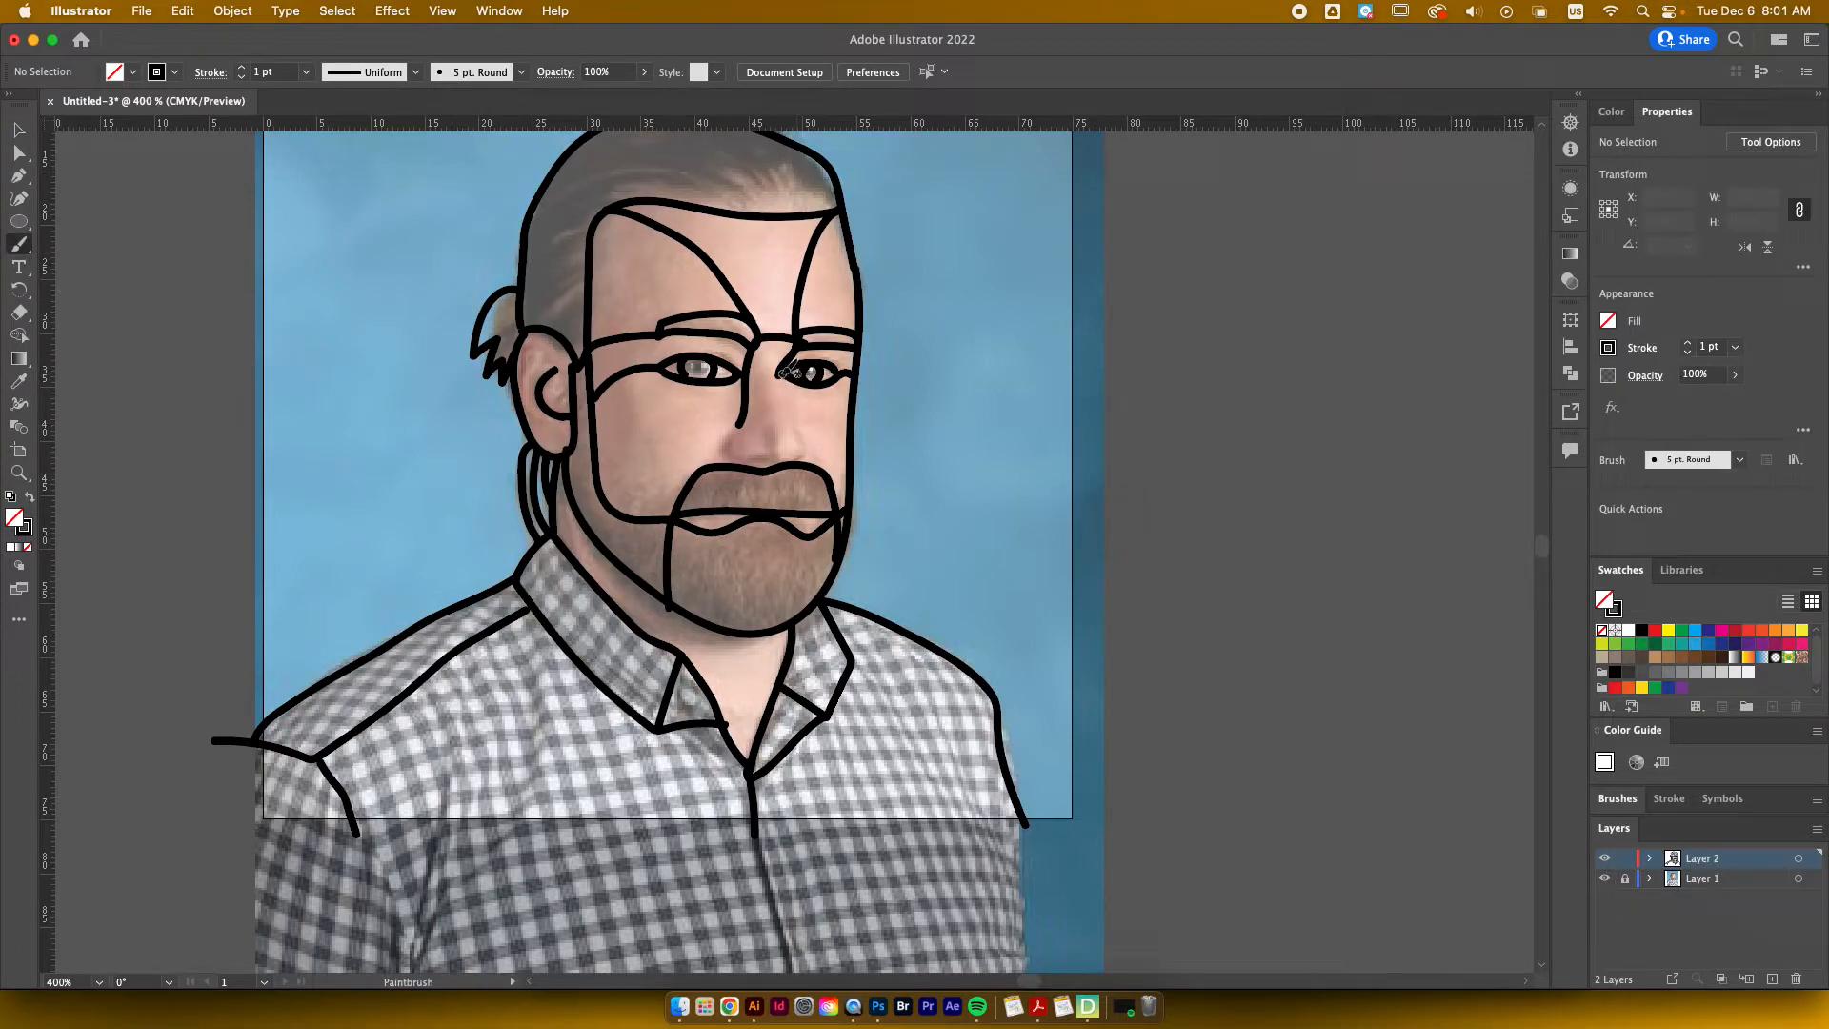
pyautogui.moveTo(790, 388); pyautogui.dragTo(796, 423)
pyautogui.moveTo(767, 433); pyautogui.dragTo(766, 431)
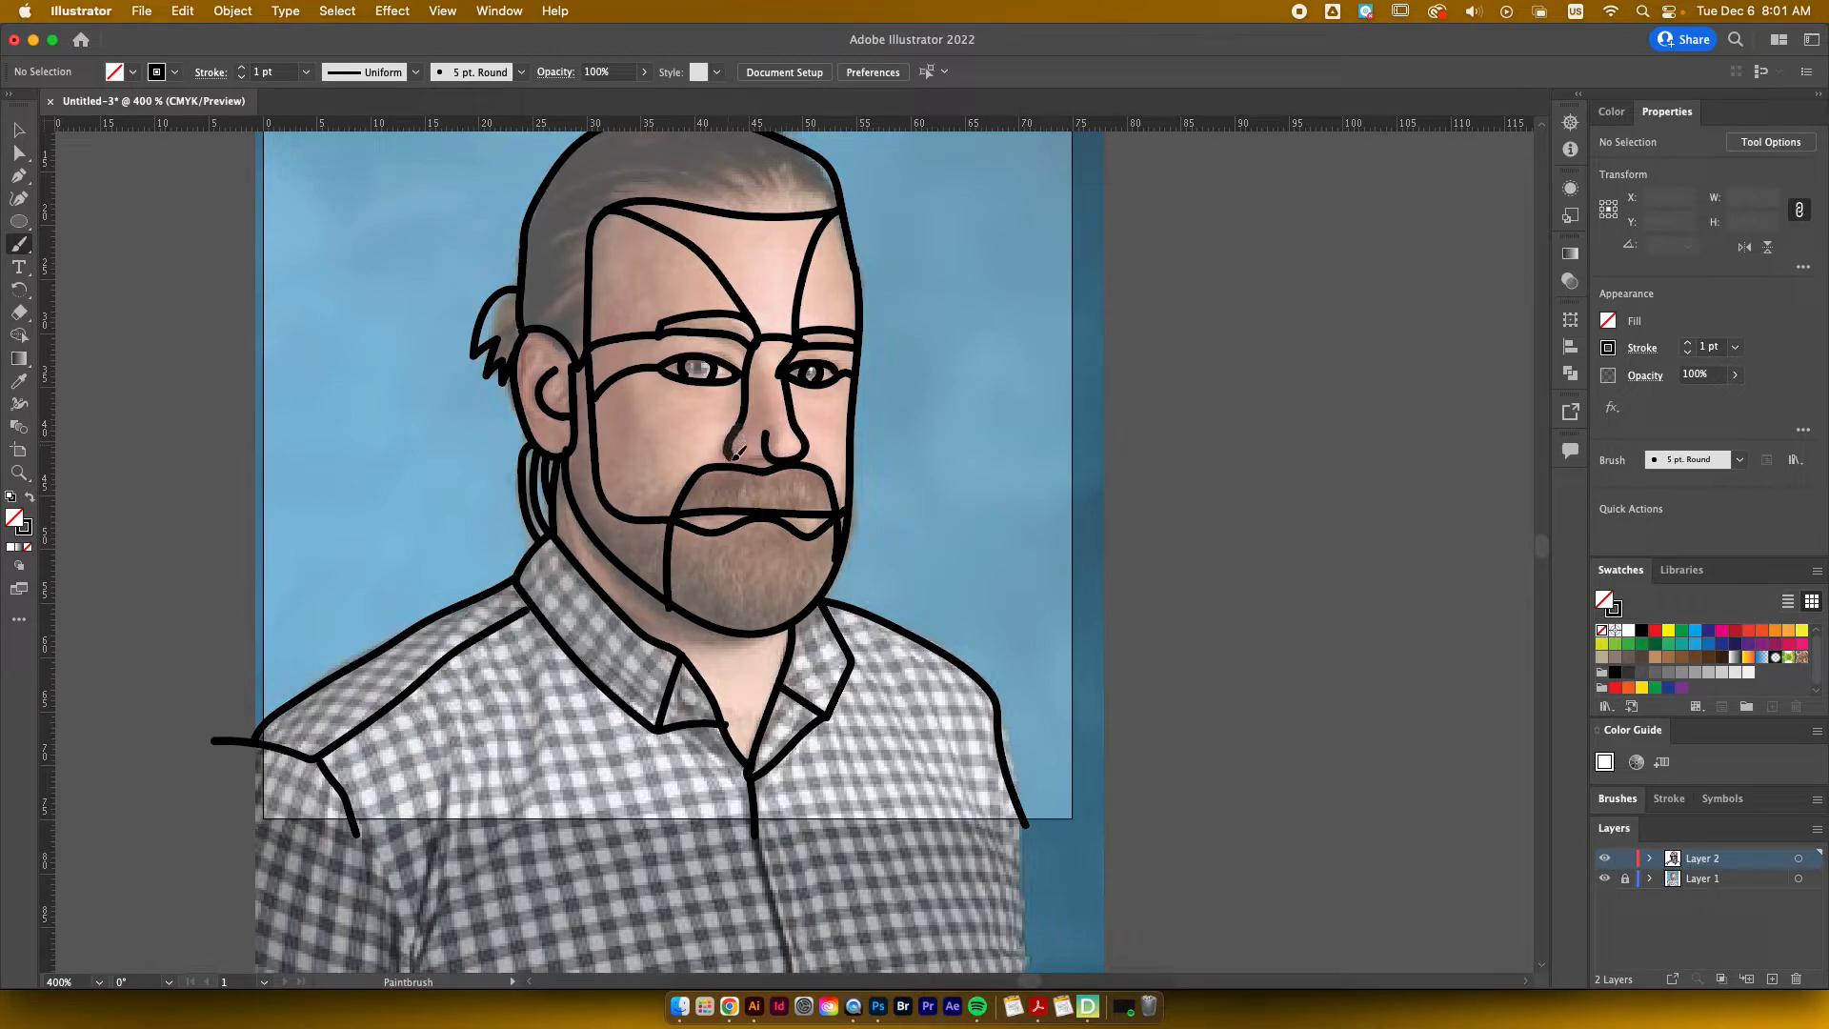
pyautogui.moveTo(768, 458); pyautogui.dragTo(768, 460)
# Step: Draw swept-back hair strokes on the side of the head, from the hairline to the back of the head outline
pyautogui.scroll(-3, 1040, 426)
pyautogui.hscroll(4, 1040, 426)
pyautogui.scroll(2, 1040, 426)
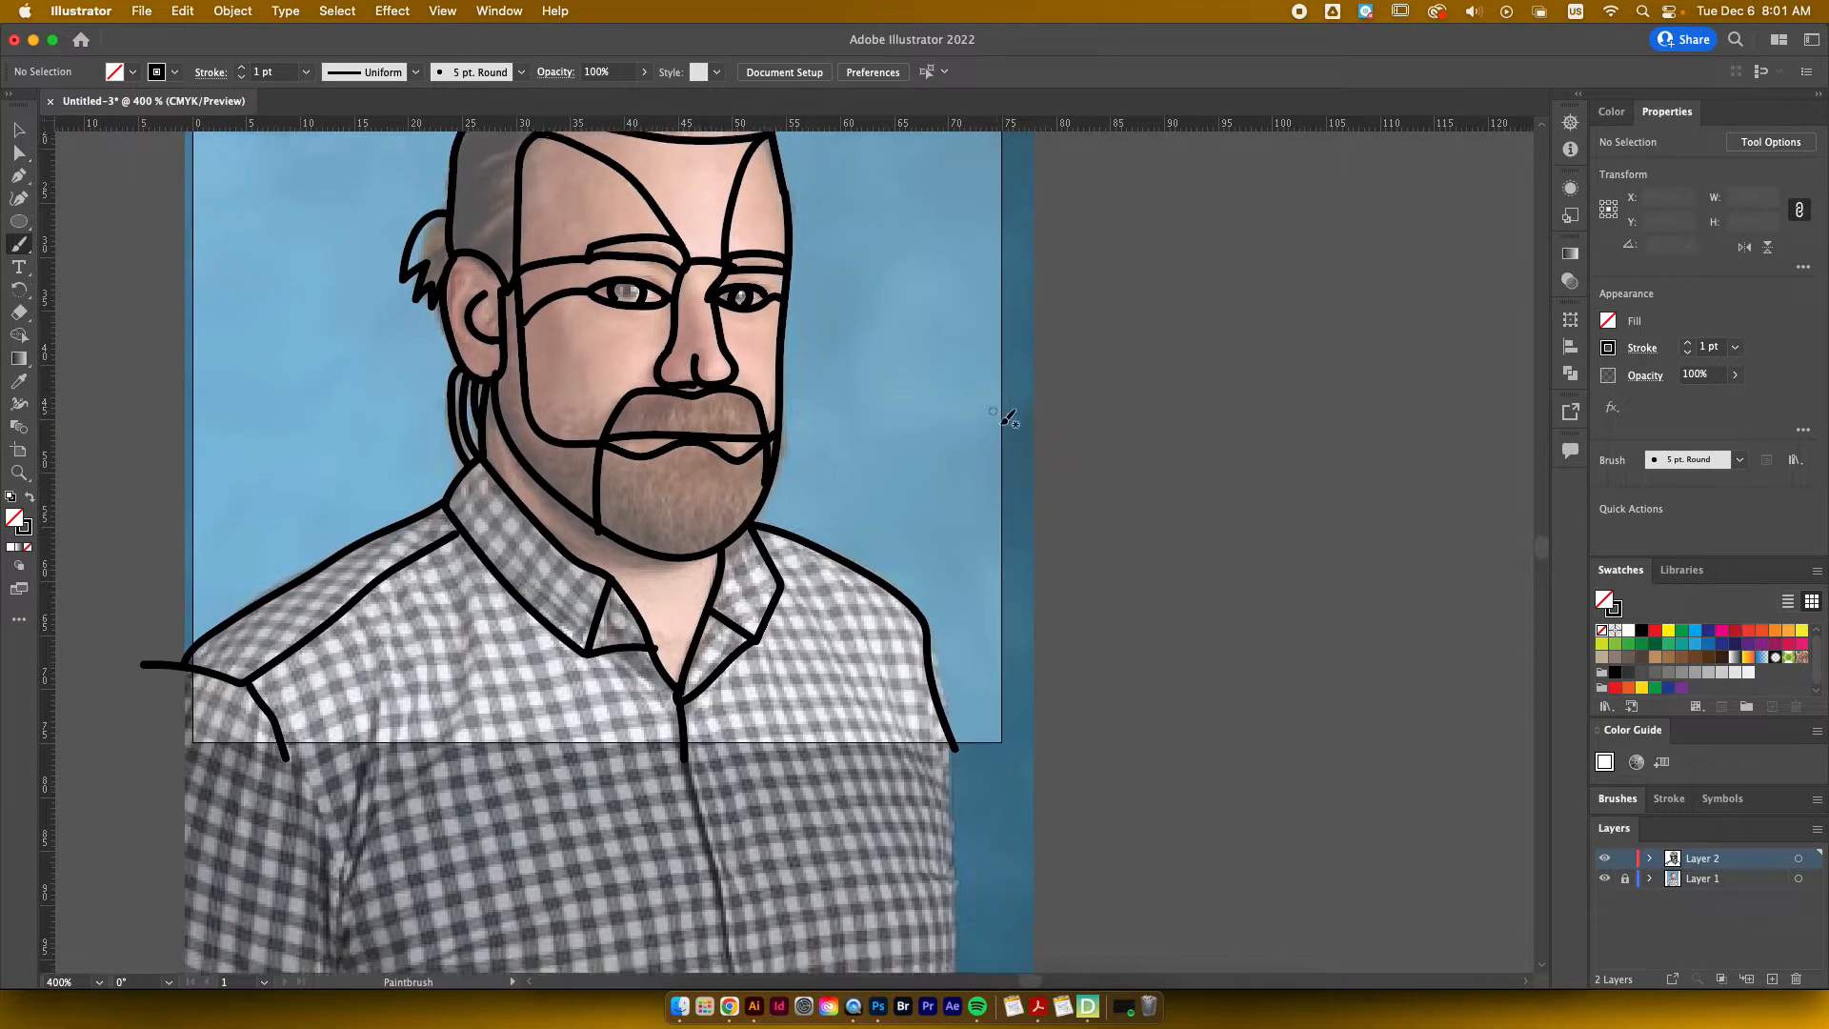
pyautogui.press('super+minus')
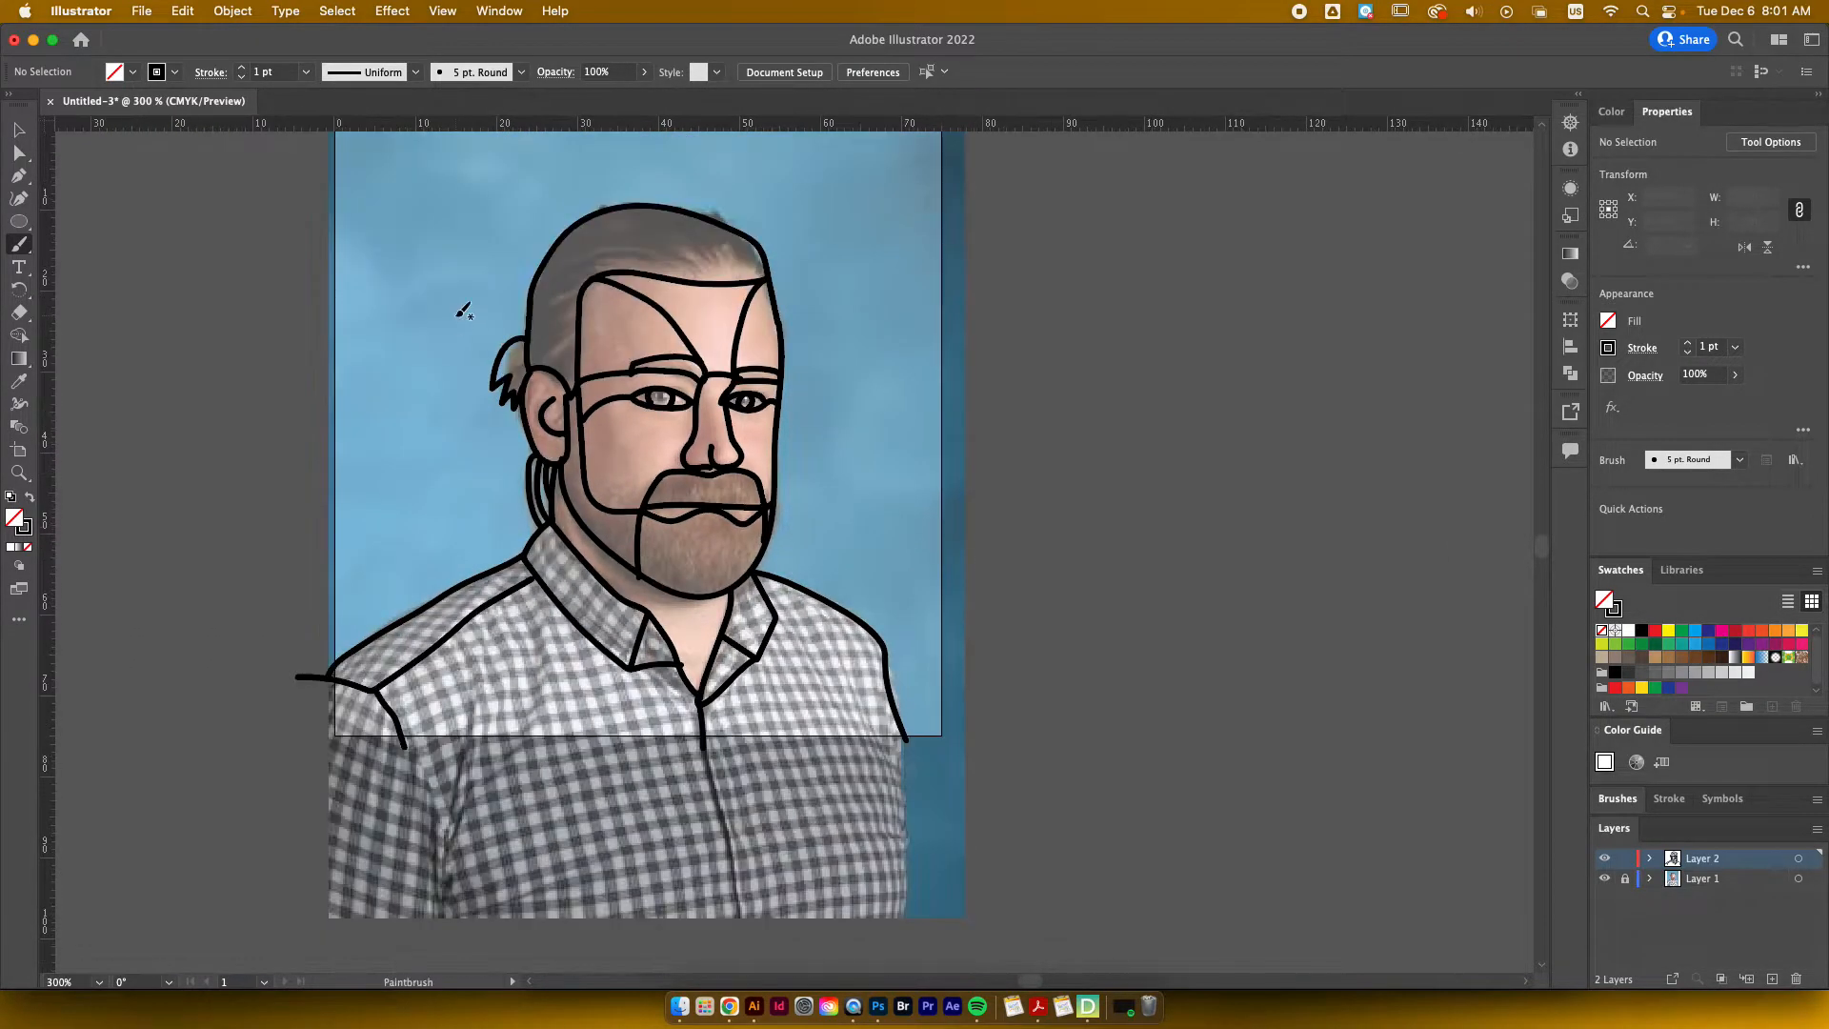
pyautogui.moveTo(538, 350); pyautogui.dragTo(528, 307)
pyautogui.press('super+z')
pyautogui.moveTo(535, 303)
pyautogui.mouseDown()
pyautogui.moveTo(587, 268)
pyautogui.moveTo(536, 275)
pyautogui.mouseUp()
pyautogui.moveTo(657, 268); pyautogui.dragTo(550, 251)
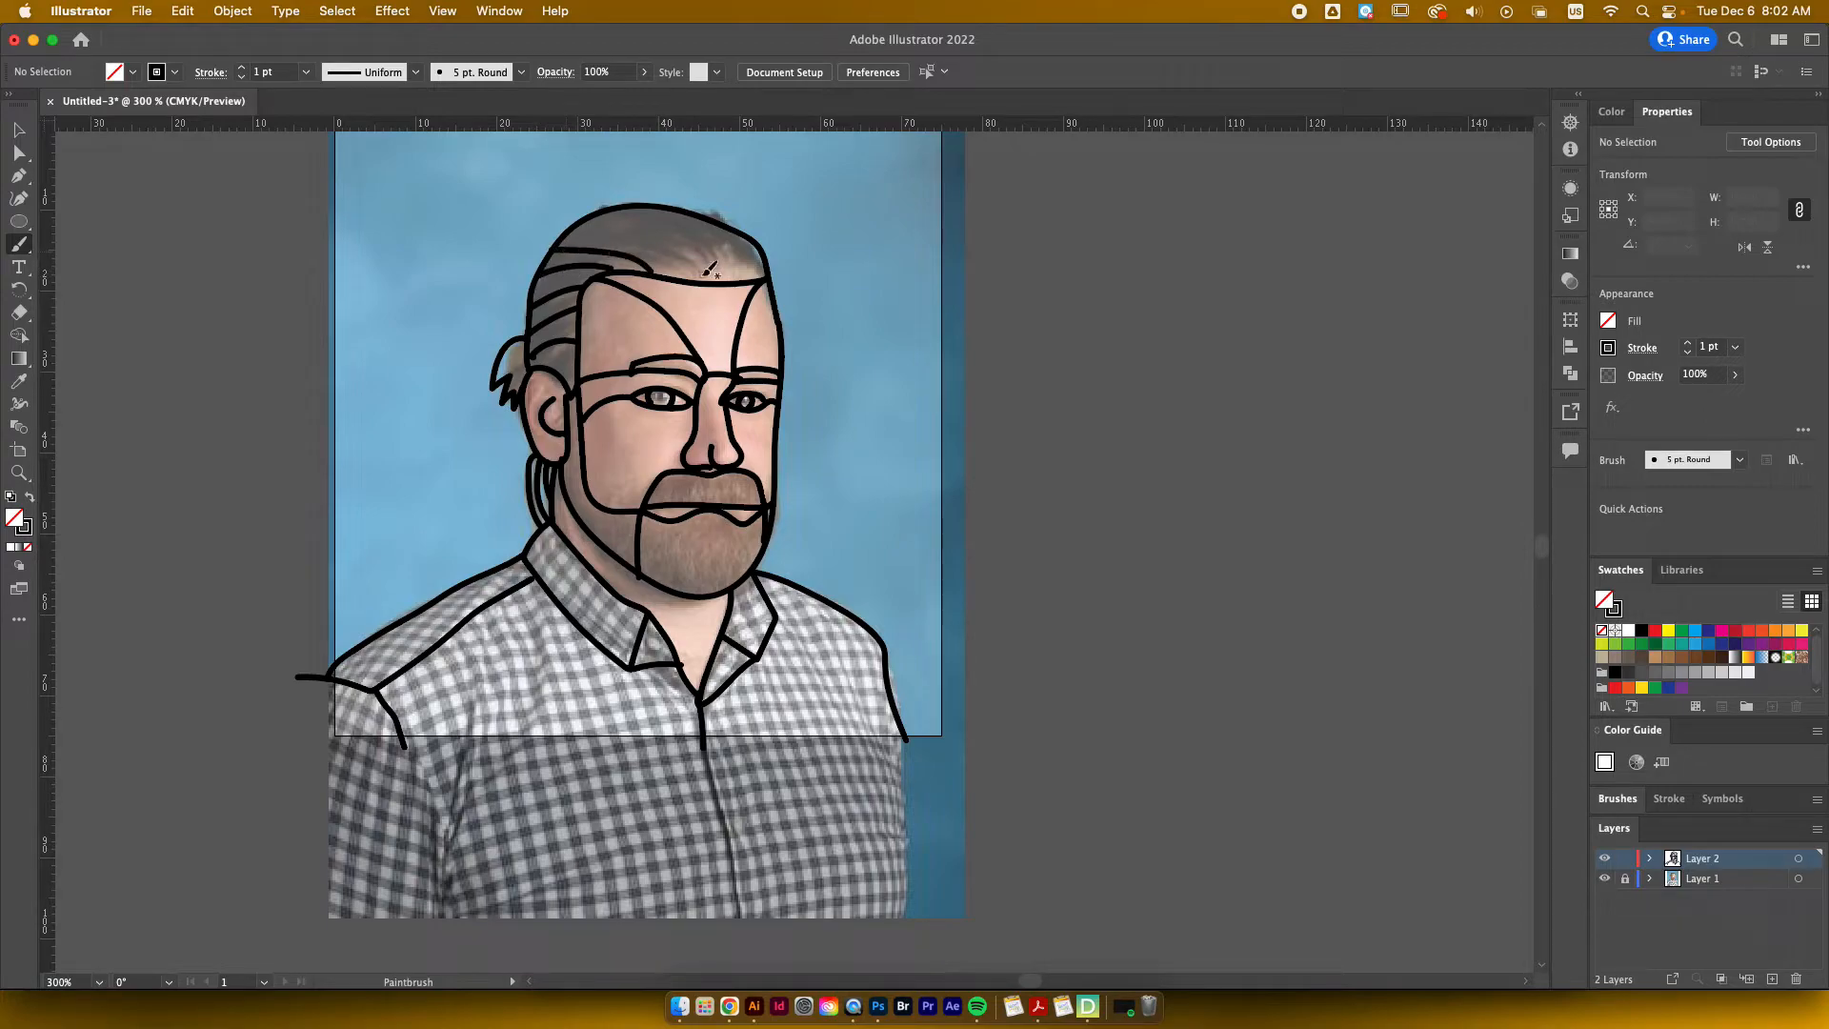
# Step: Draw curved hair strokes over the top of the head, running between the head outline and the forehead hairline
pyautogui.moveTo(709, 272)
pyautogui.mouseDown()
pyautogui.moveTo(620, 227)
pyautogui.moveTo(568, 228)
pyautogui.mouseUp()
pyautogui.press('super+z')
pyautogui.moveTo(704, 273)
pyautogui.mouseDown()
pyautogui.moveTo(576, 225)
pyautogui.moveTo(668, 247)
pyautogui.moveTo(693, 280)
pyautogui.mouseUp()
pyautogui.press('super+z')
pyautogui.press('super+z')
pyautogui.moveTo(627, 204)
pyautogui.mouseDown()
pyautogui.moveTo(687, 232)
pyautogui.moveTo(721, 283)
pyautogui.mouseUp()
pyautogui.moveTo(714, 215); pyautogui.dragTo(758, 277)
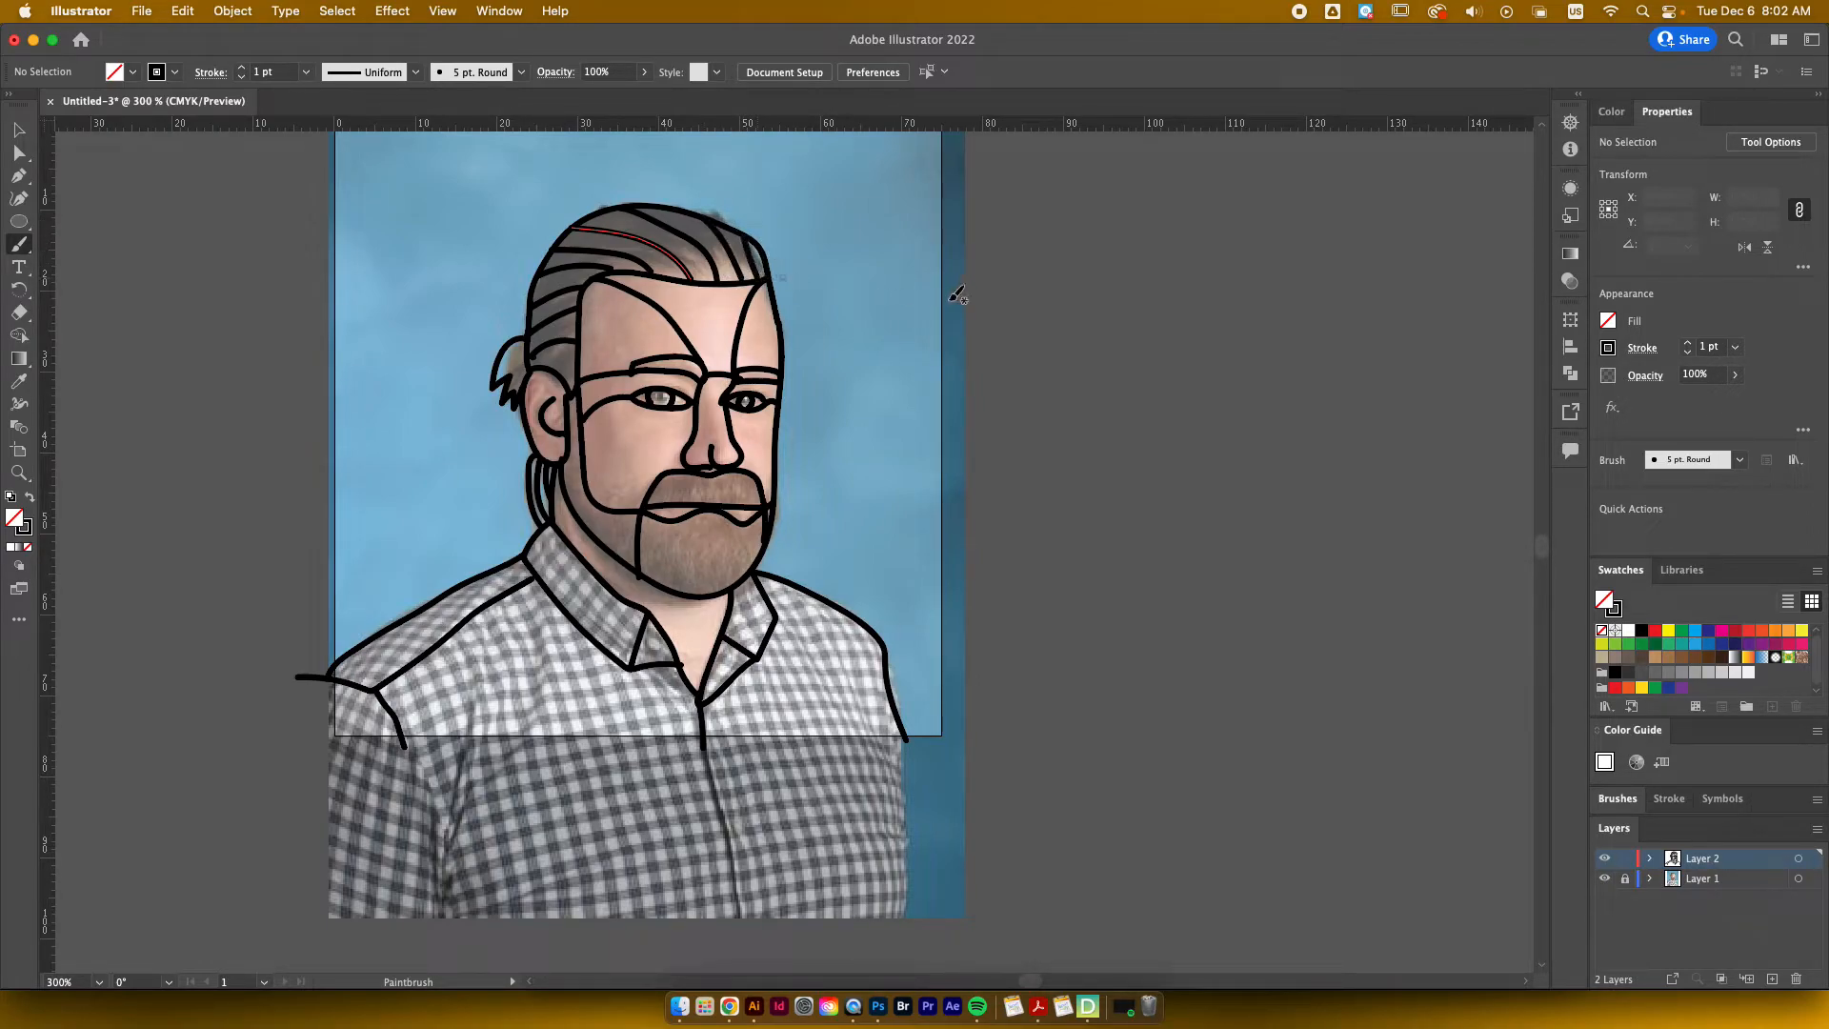
# Step: Draw a curved stroke across the neck below the beard, joining the two sides of the collar
pyautogui.hscroll(-2, 953, 300)
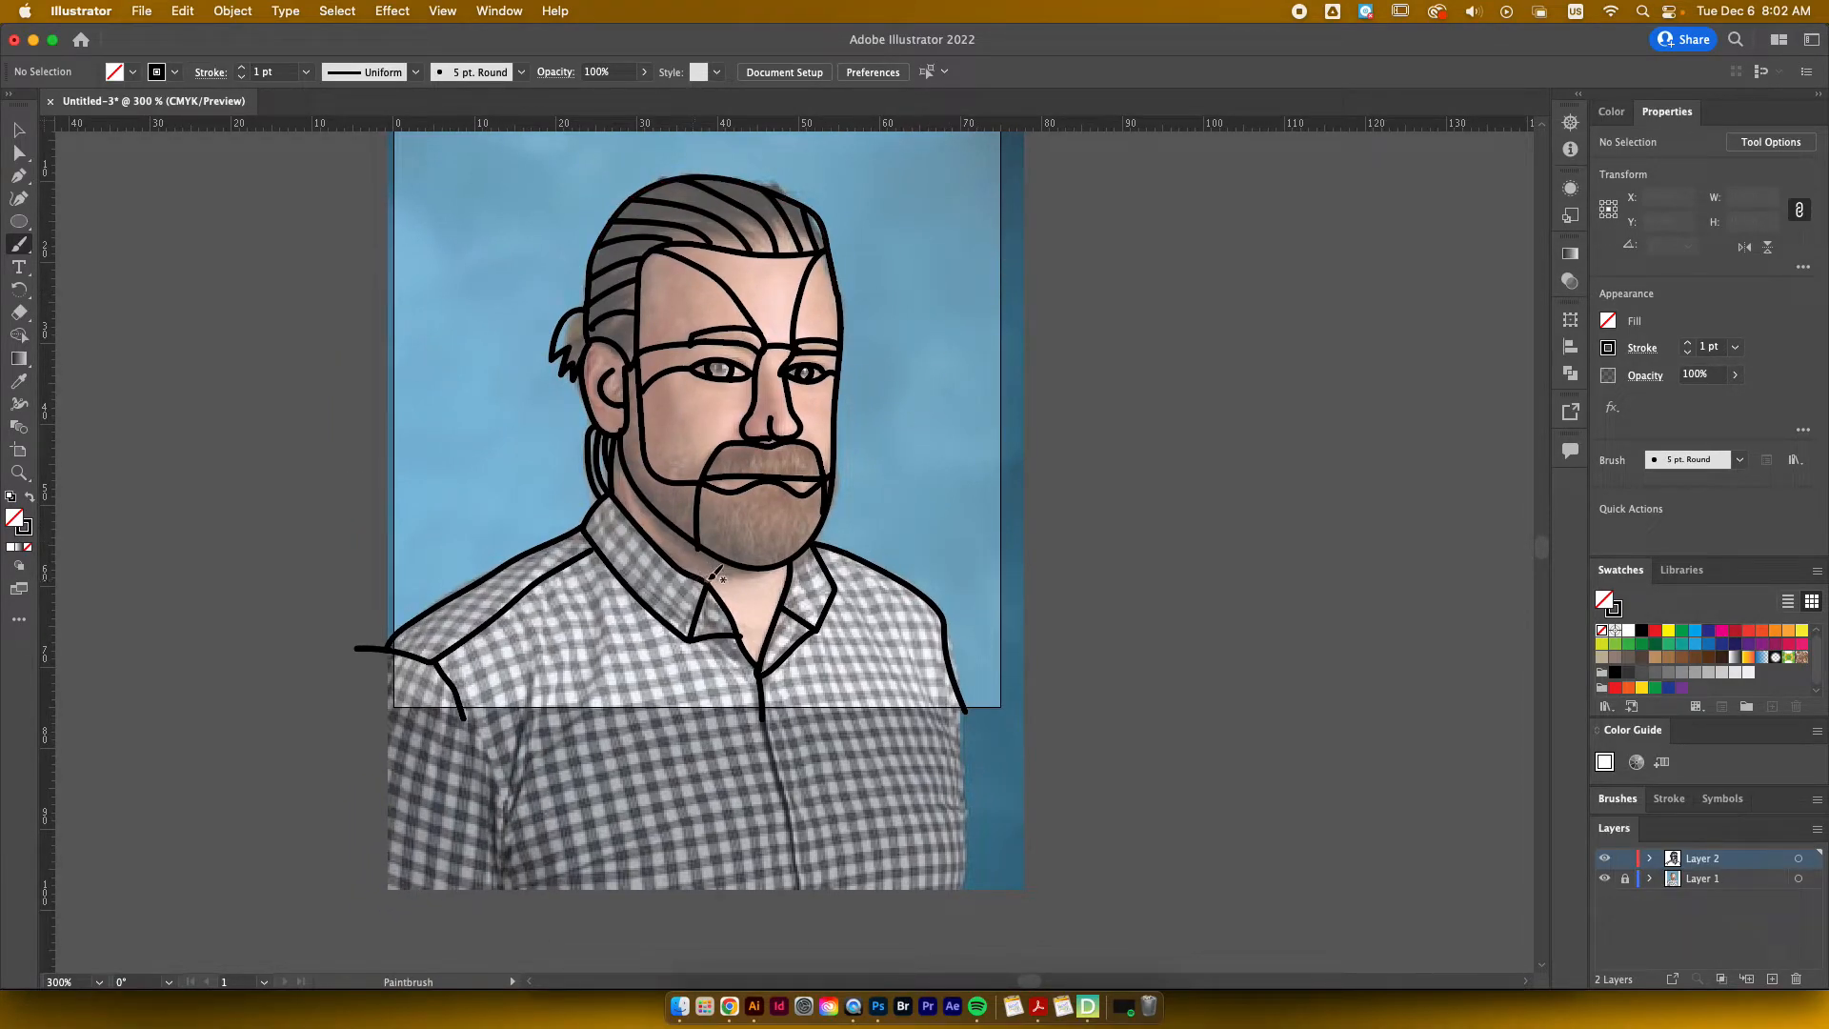
pyautogui.moveTo(714, 576); pyautogui.dragTo(792, 577)
pyautogui.hscroll(5, 958, 527)
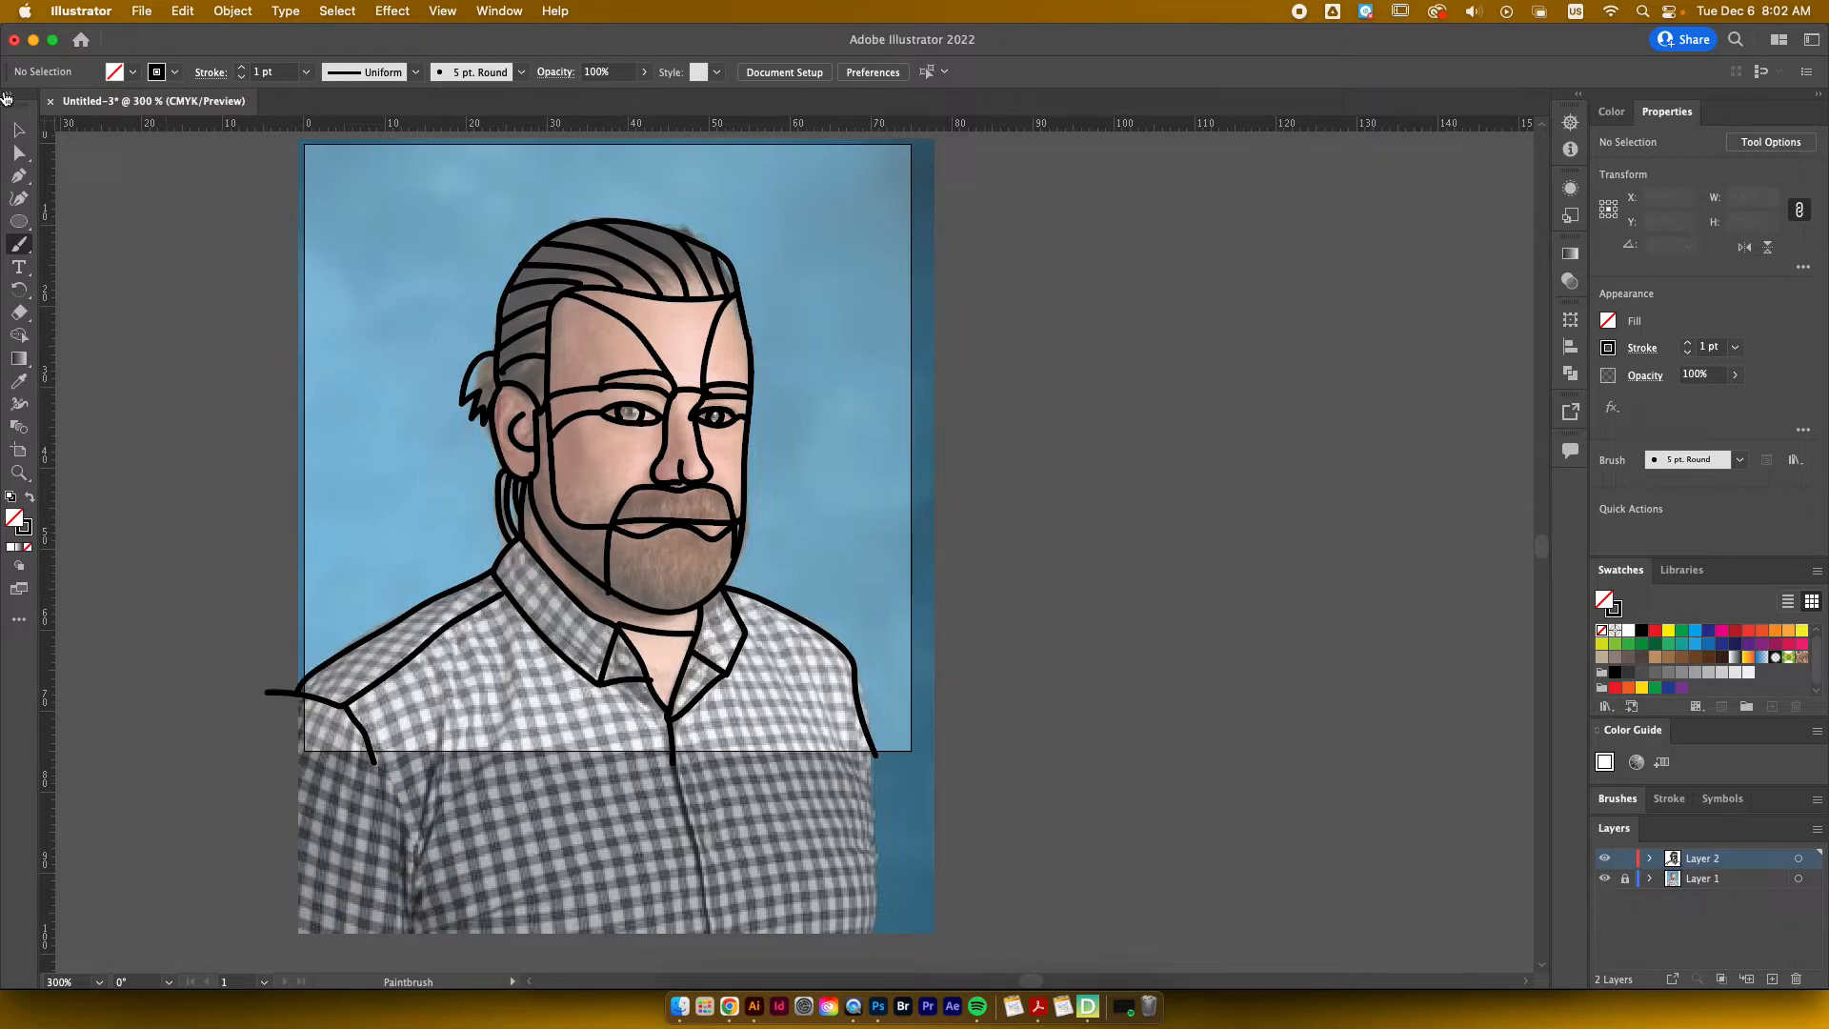
# Step: Select all the brush strokes of the line drawing and convert them to filled shapes with Outline Stroke
pyautogui.click(20, 134)
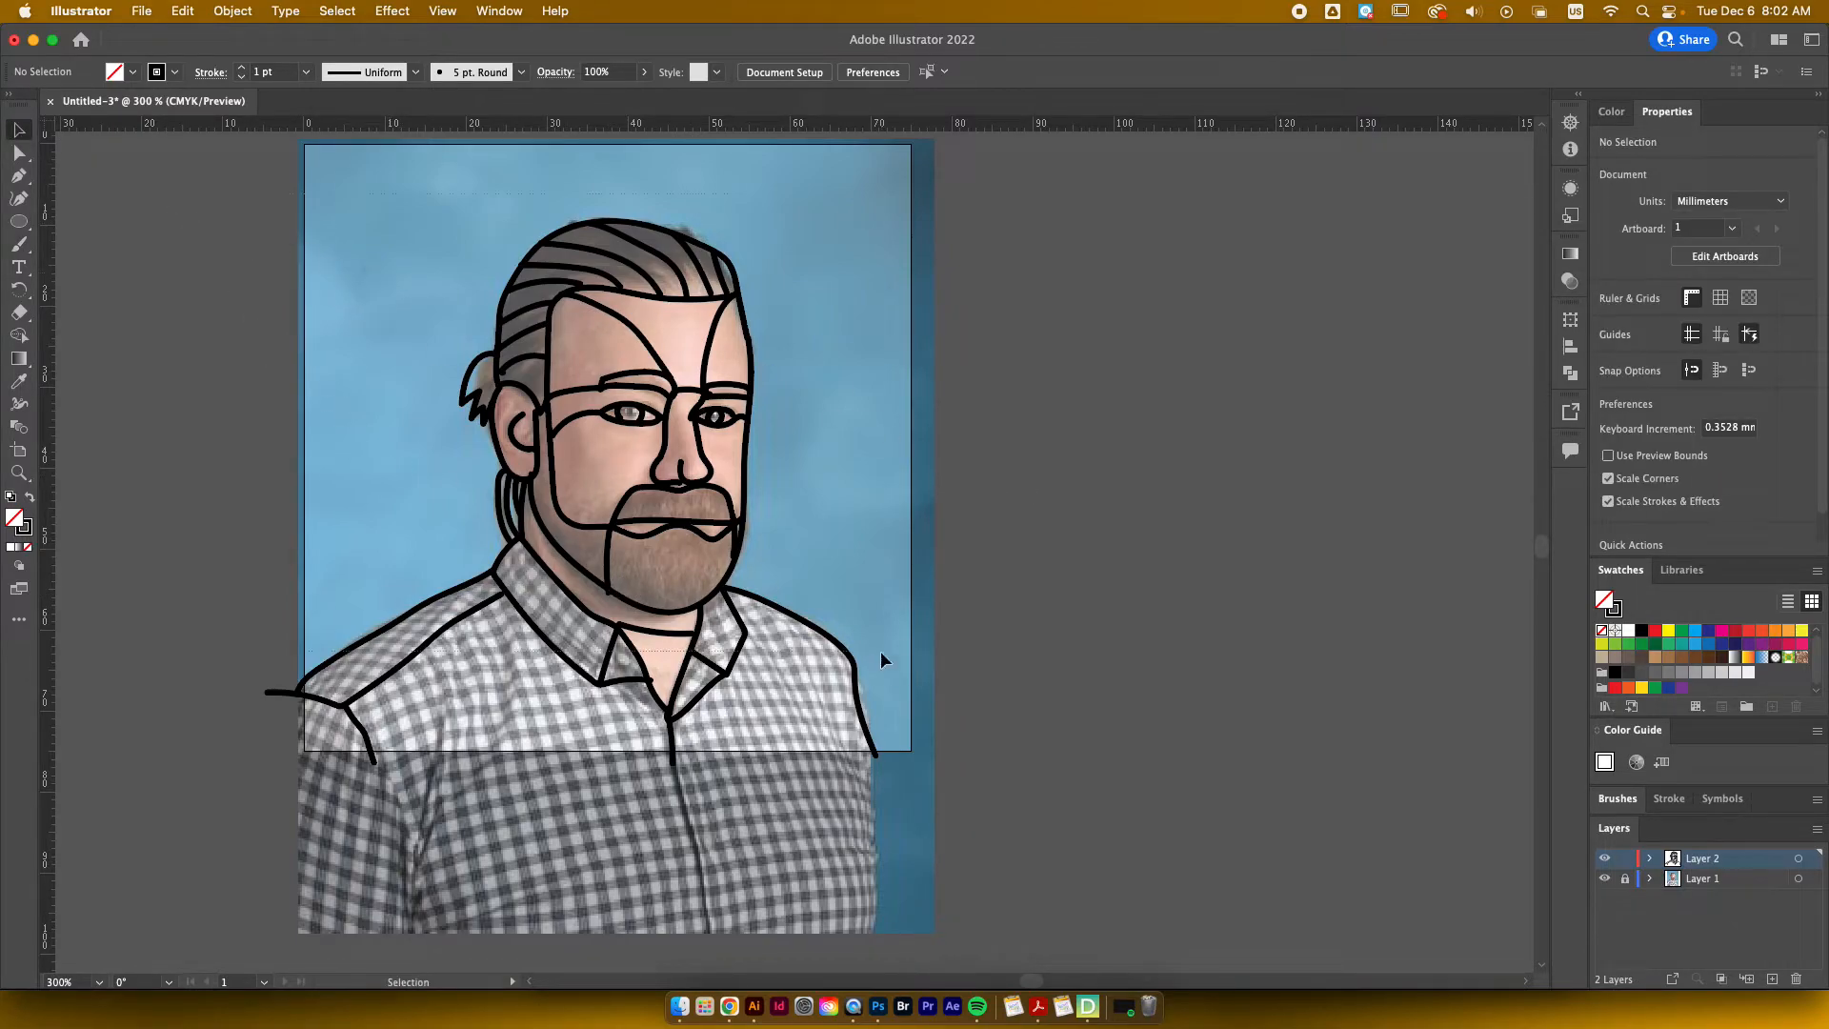
pyautogui.press('super+a')
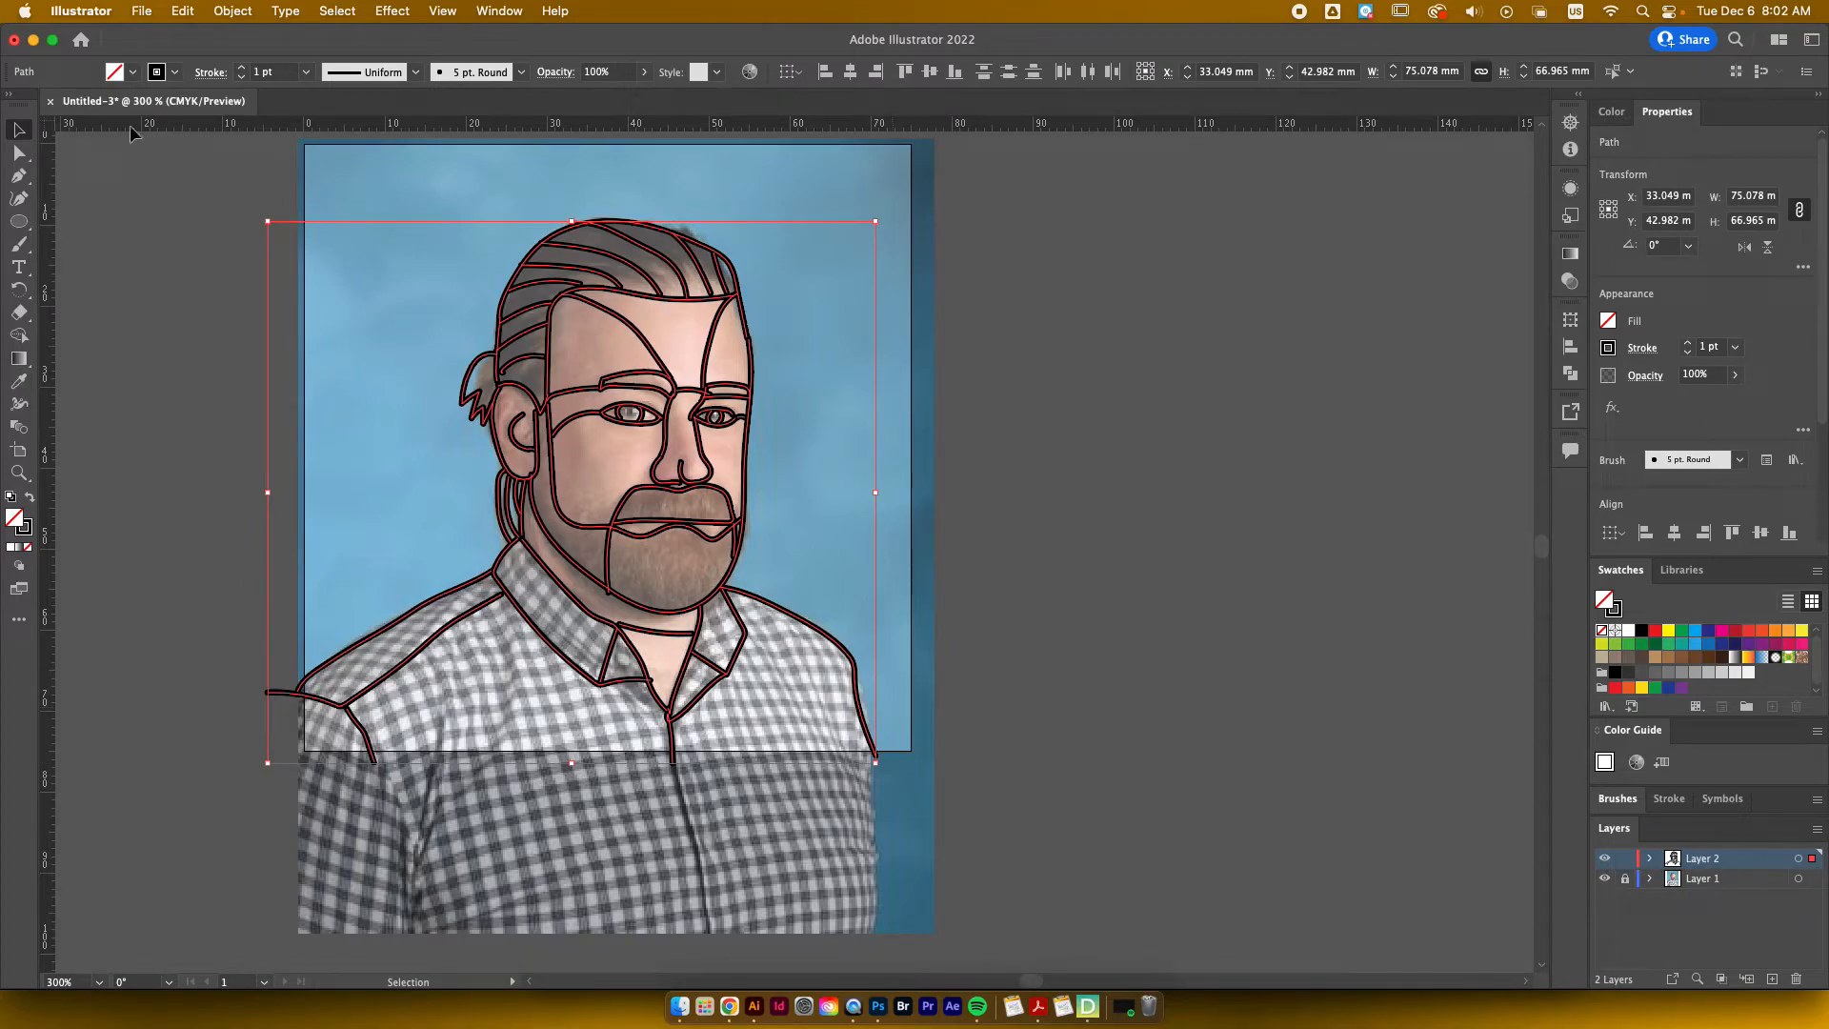
pyautogui.click(232, 11)
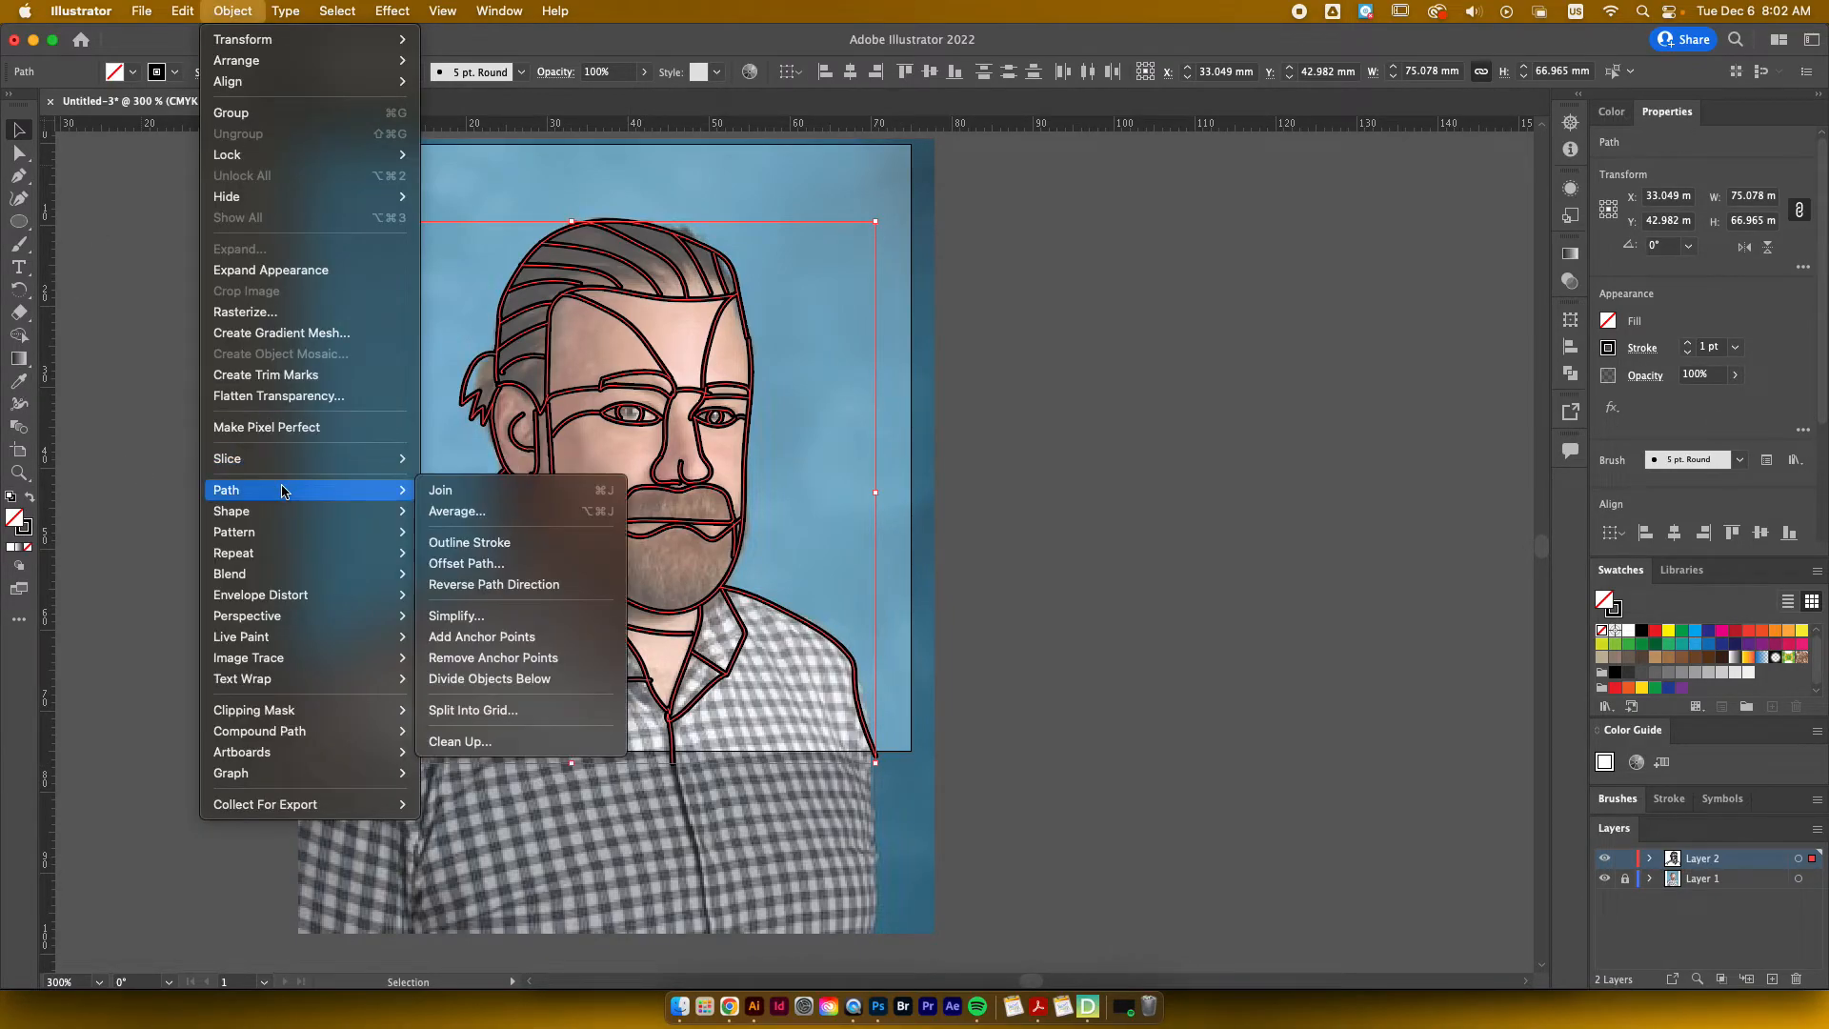
pyautogui.moveTo(395, 499)
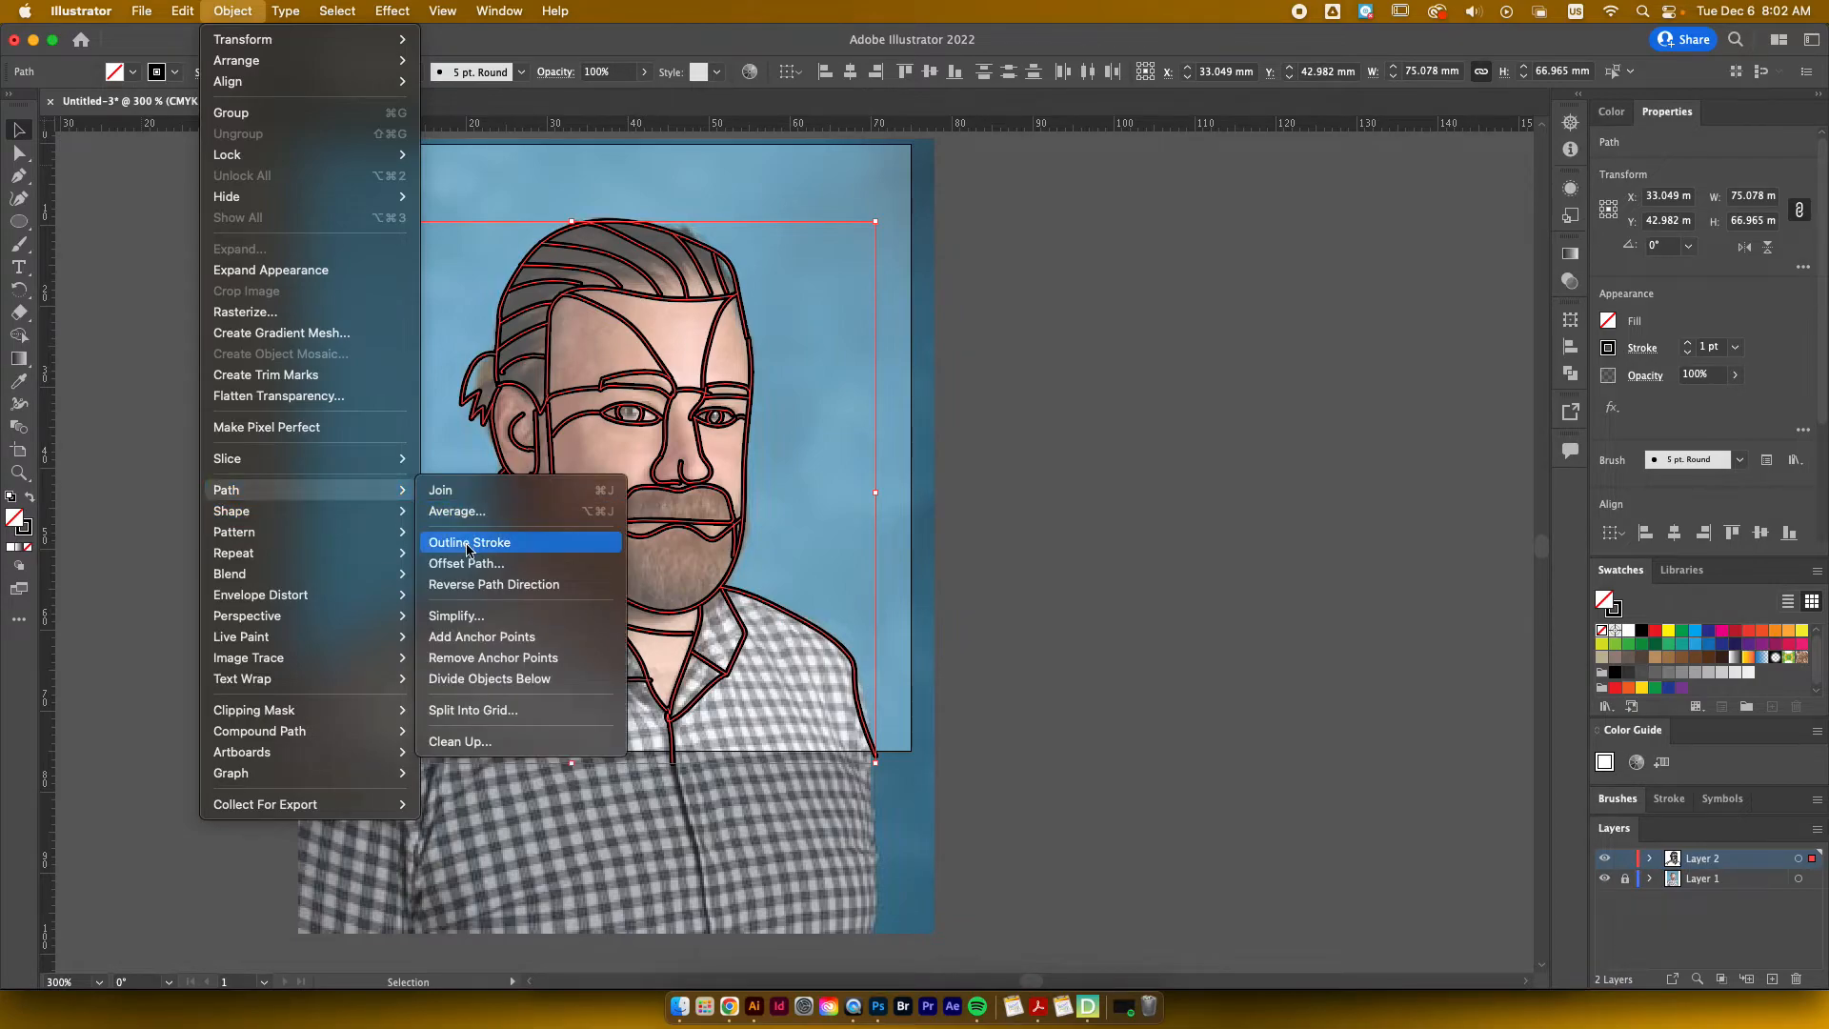
pyautogui.click(468, 543)
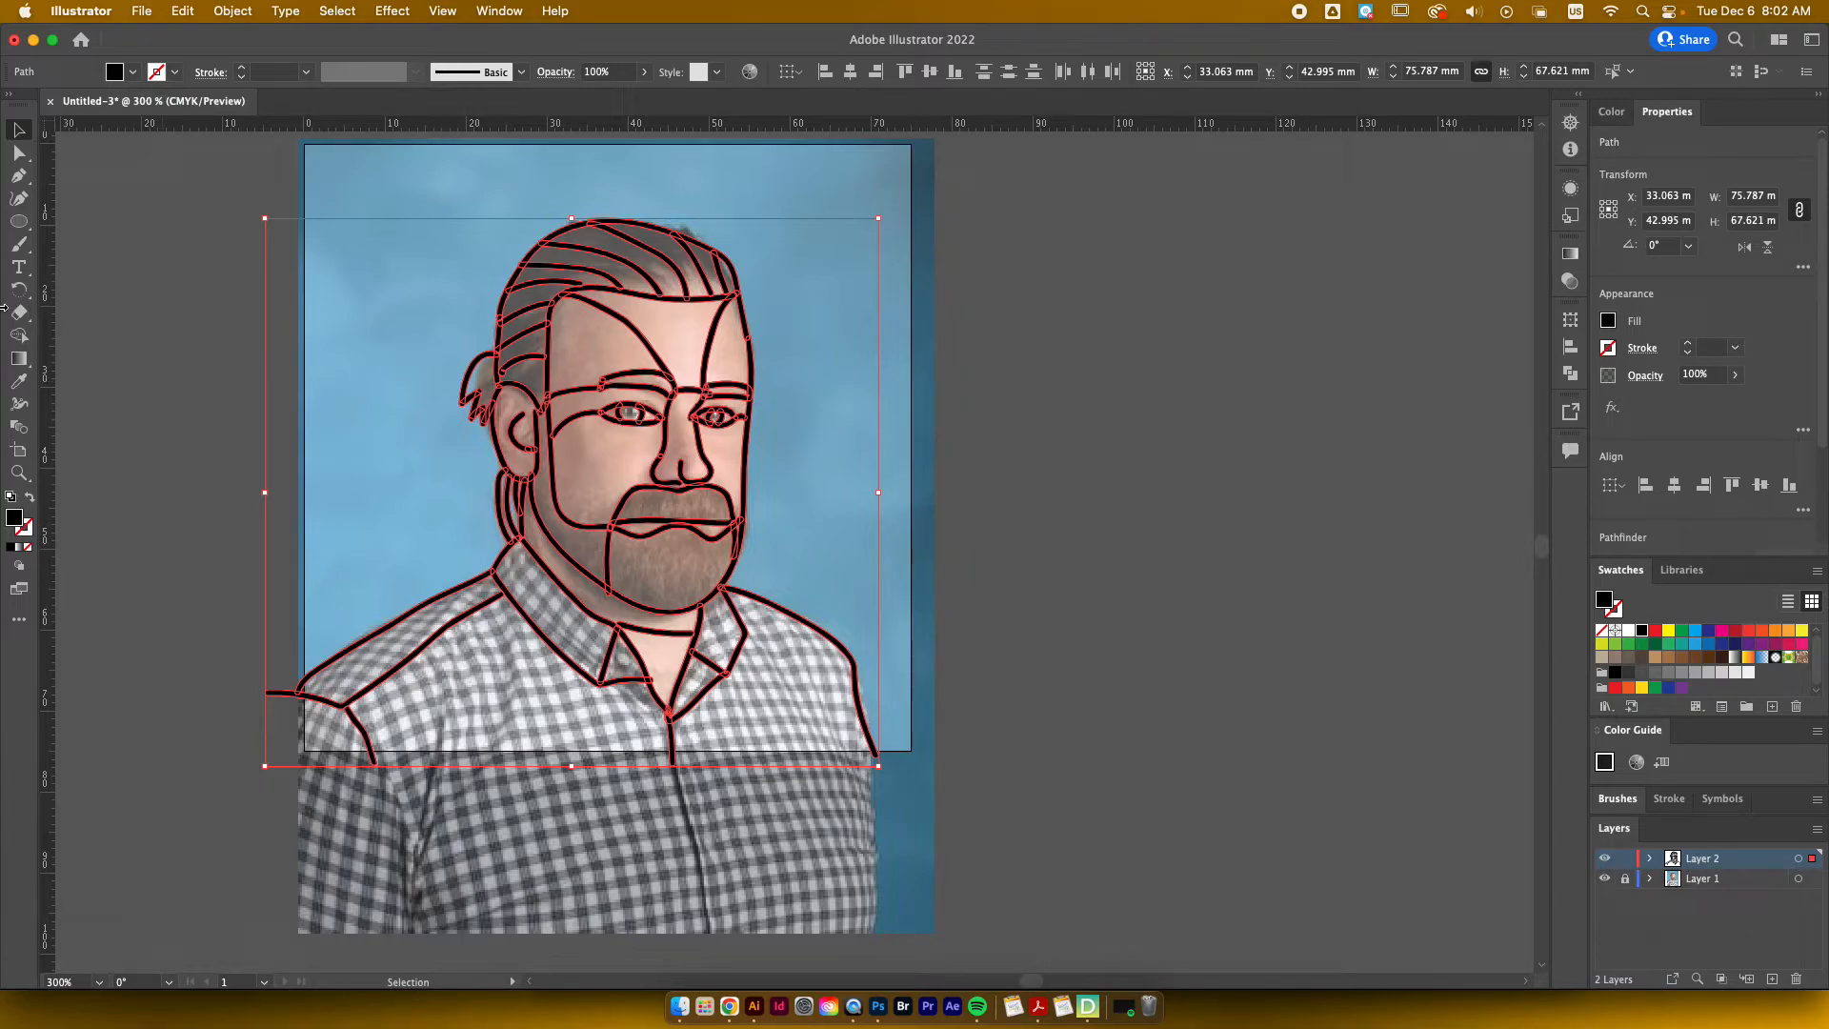
# Step: Examine the overlapping outlined strokes up close with the Shape Builder tool active, from the hair down to the shirt collar
pyautogui.click(18, 335)
pyautogui.scroll(-2, 502, 433)
pyautogui.hscroll(-1, 502, 434)
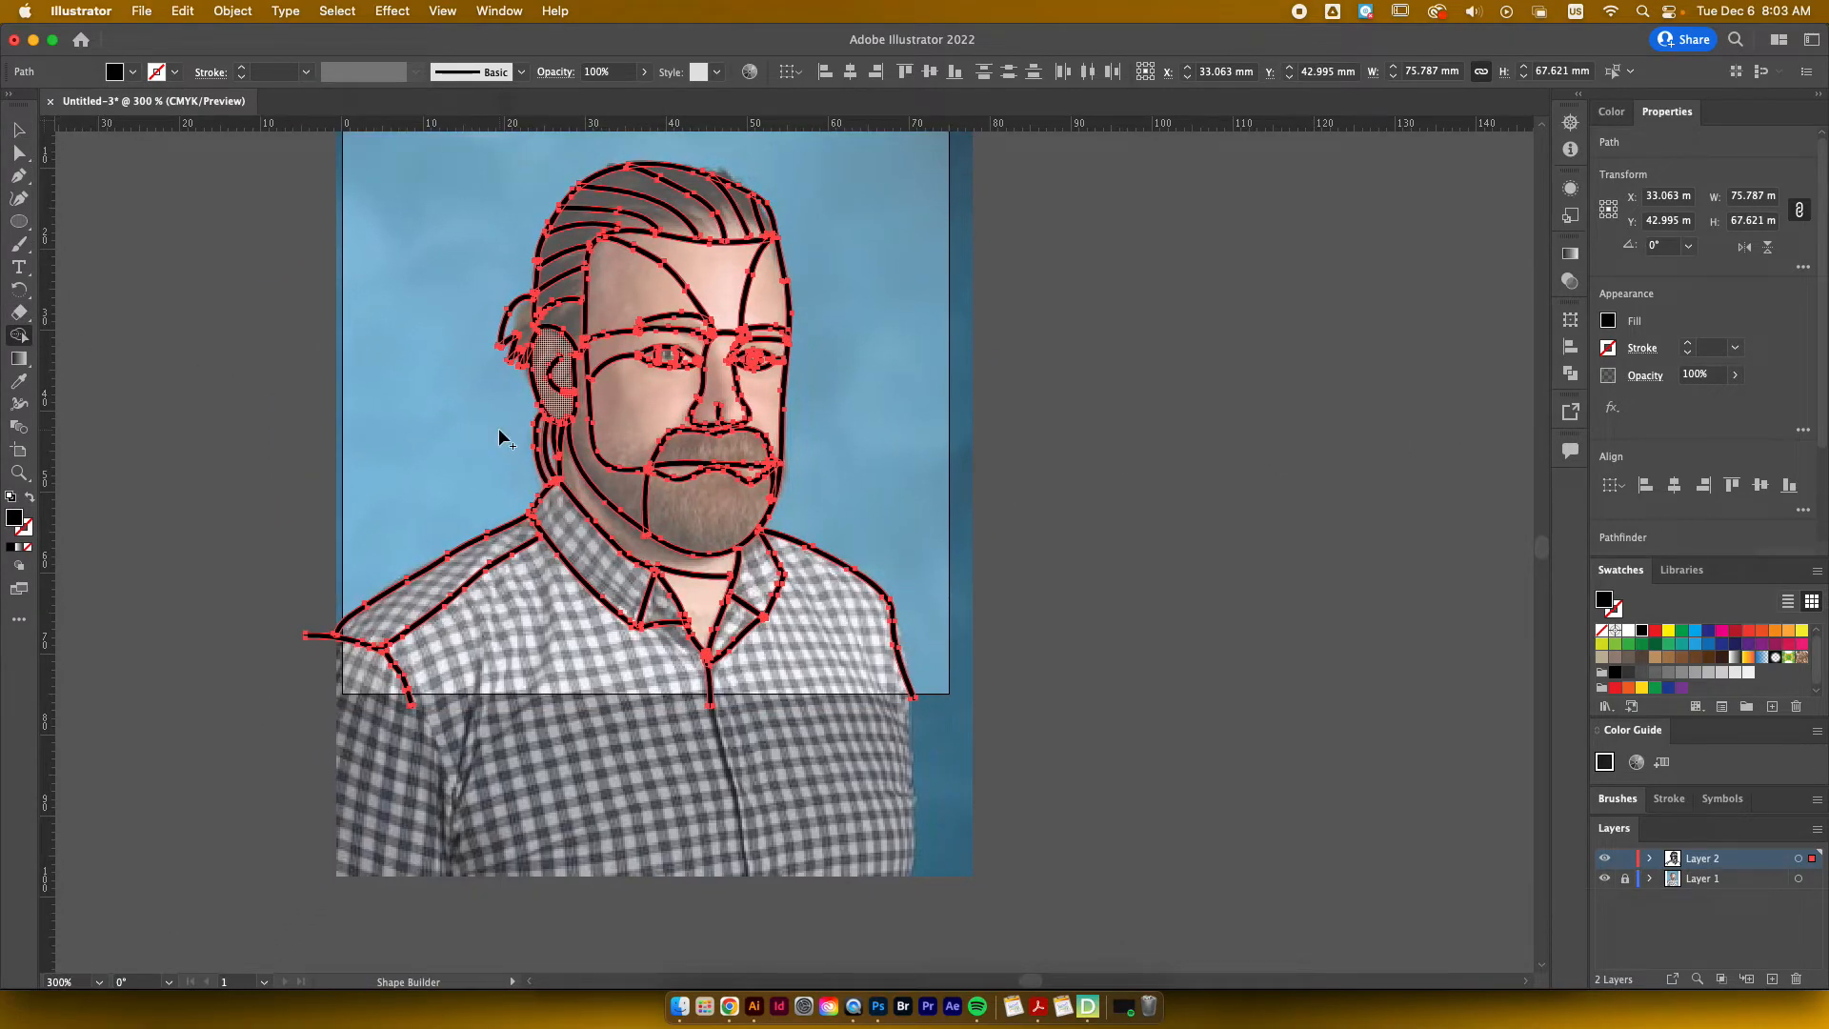
pyautogui.press('super+equal')
pyautogui.press('super+equal')
pyautogui.press('super+equal')
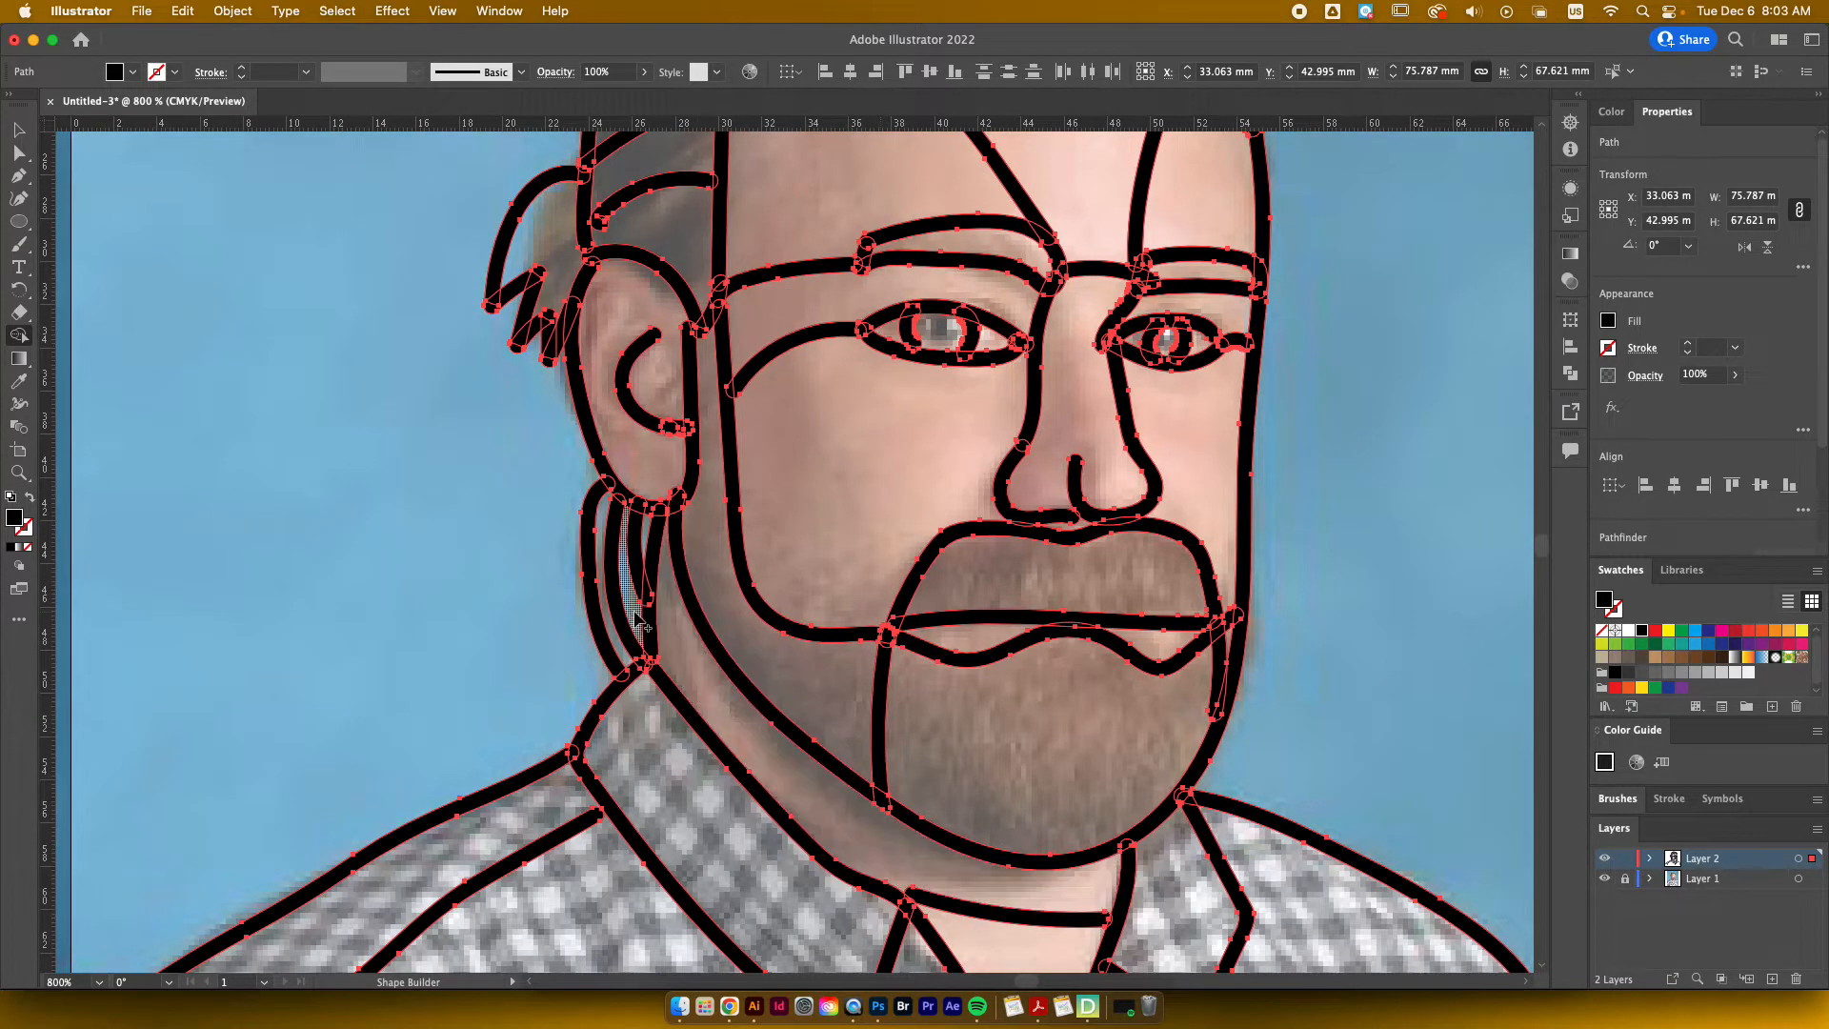
pyautogui.hscroll(1, 641, 621)
pyautogui.hscroll(1, 809, 443)
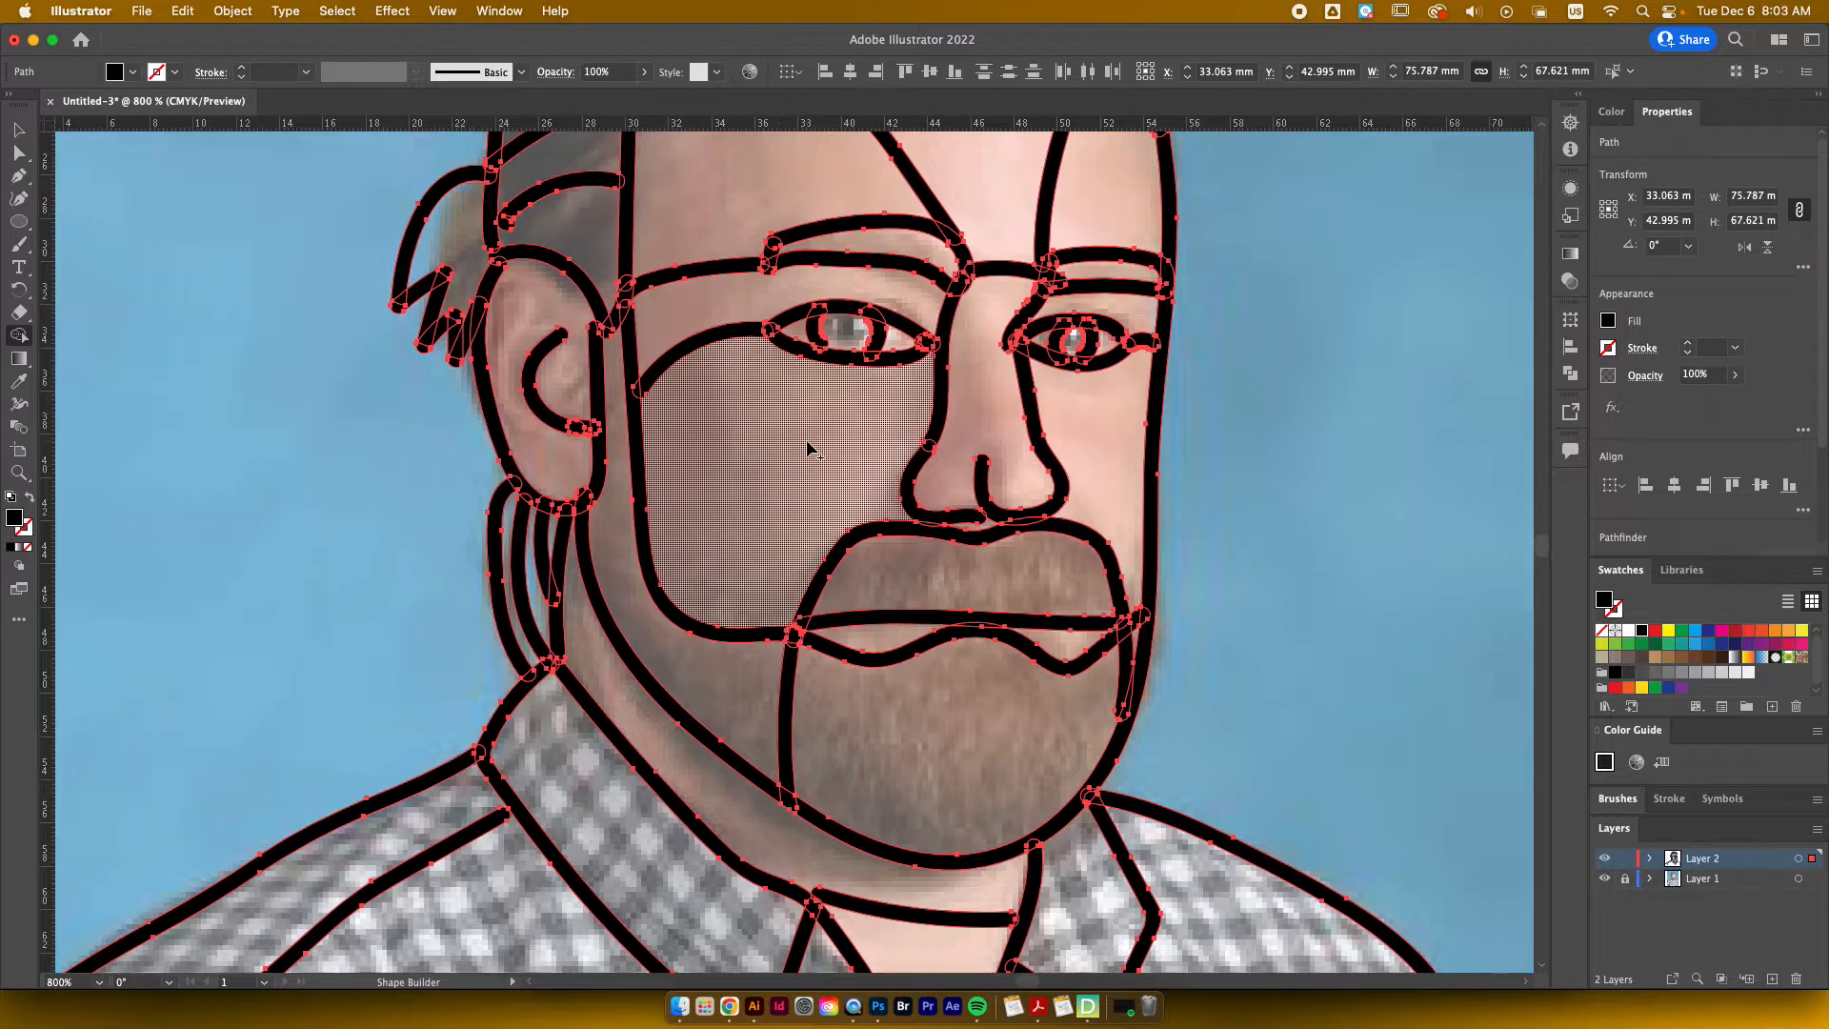
pyautogui.scroll(-5, 1012, 507)
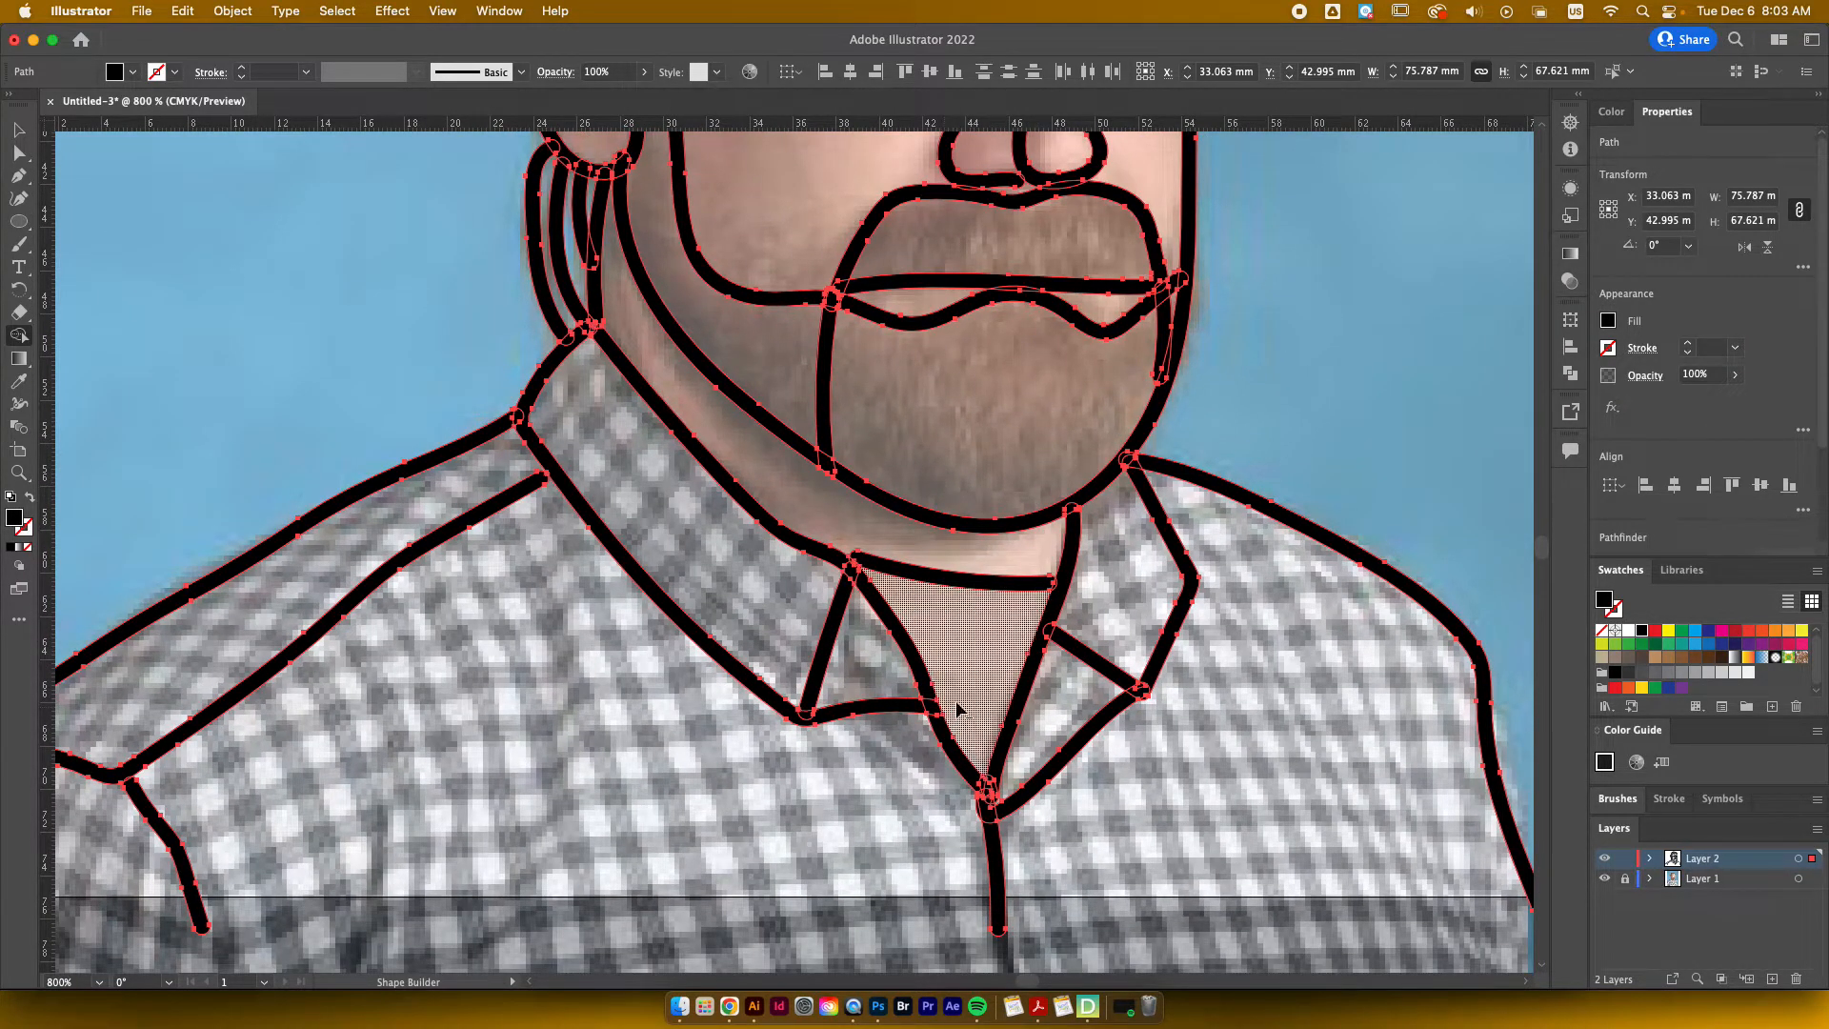
pyautogui.scroll(3, 971, 701)
pyautogui.scroll(7, 789, 534)
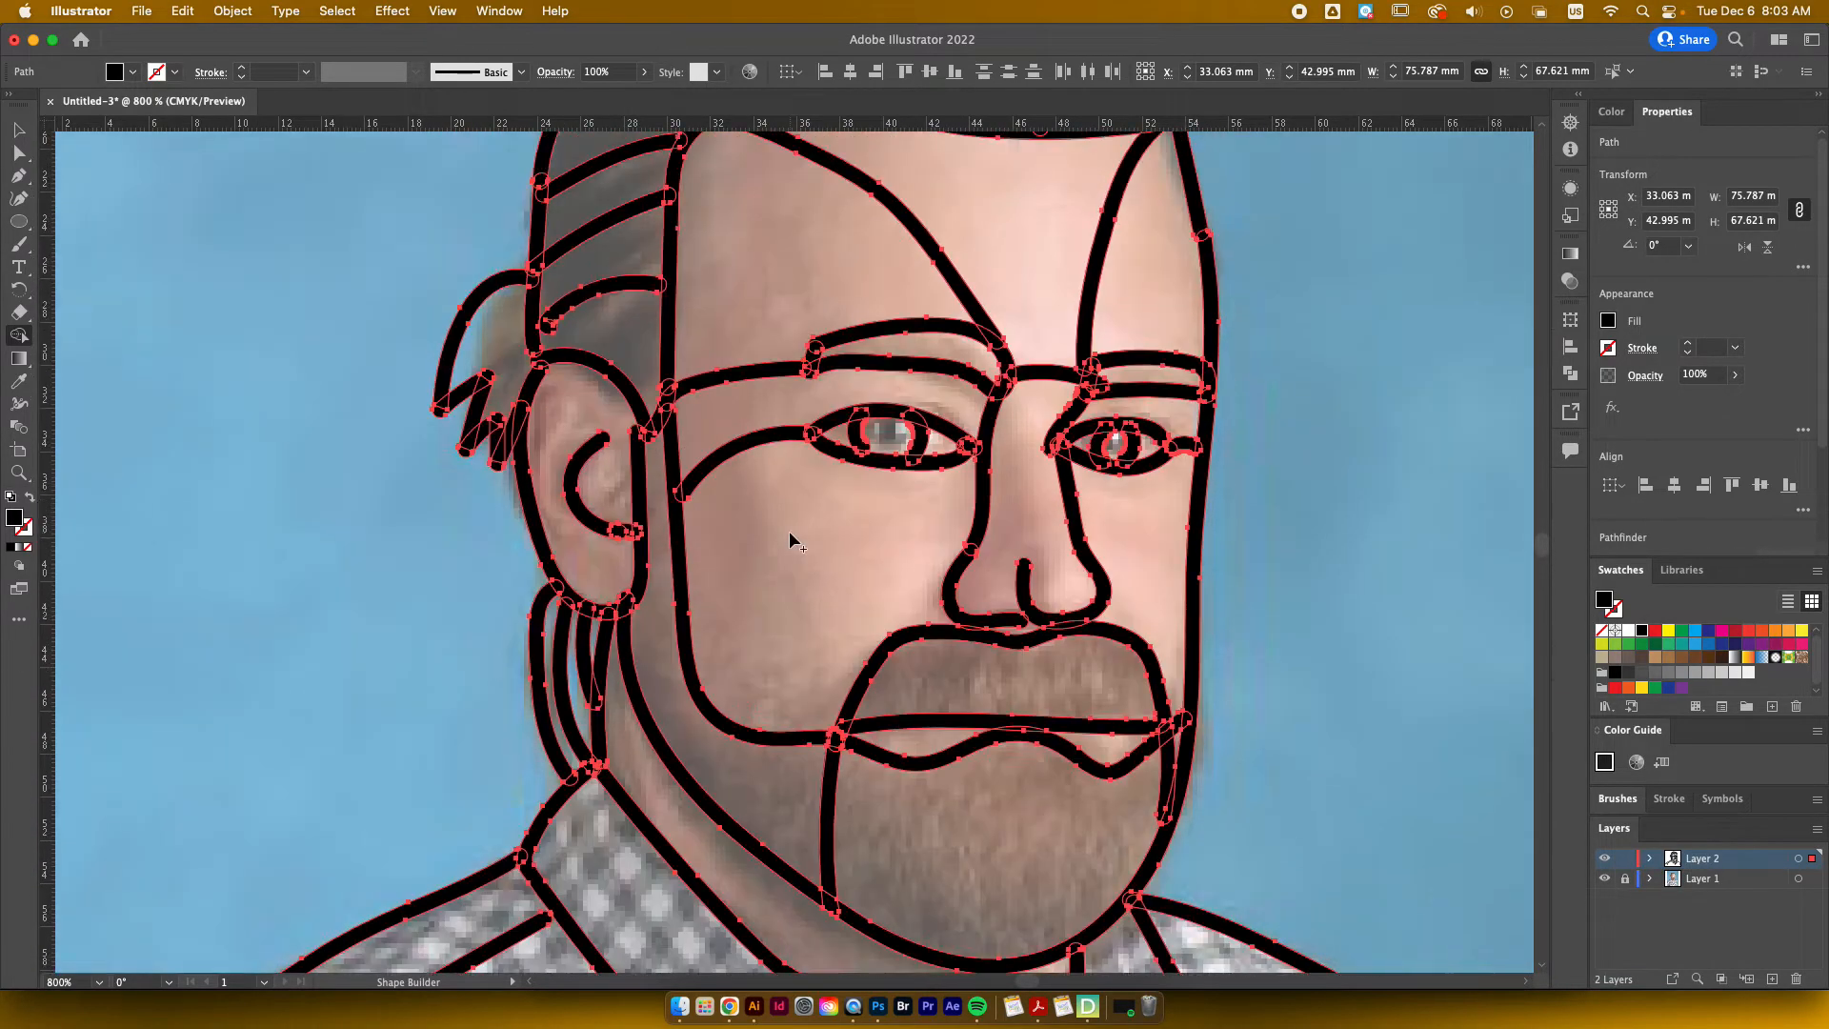
pyautogui.hscroll(4, 788, 530)
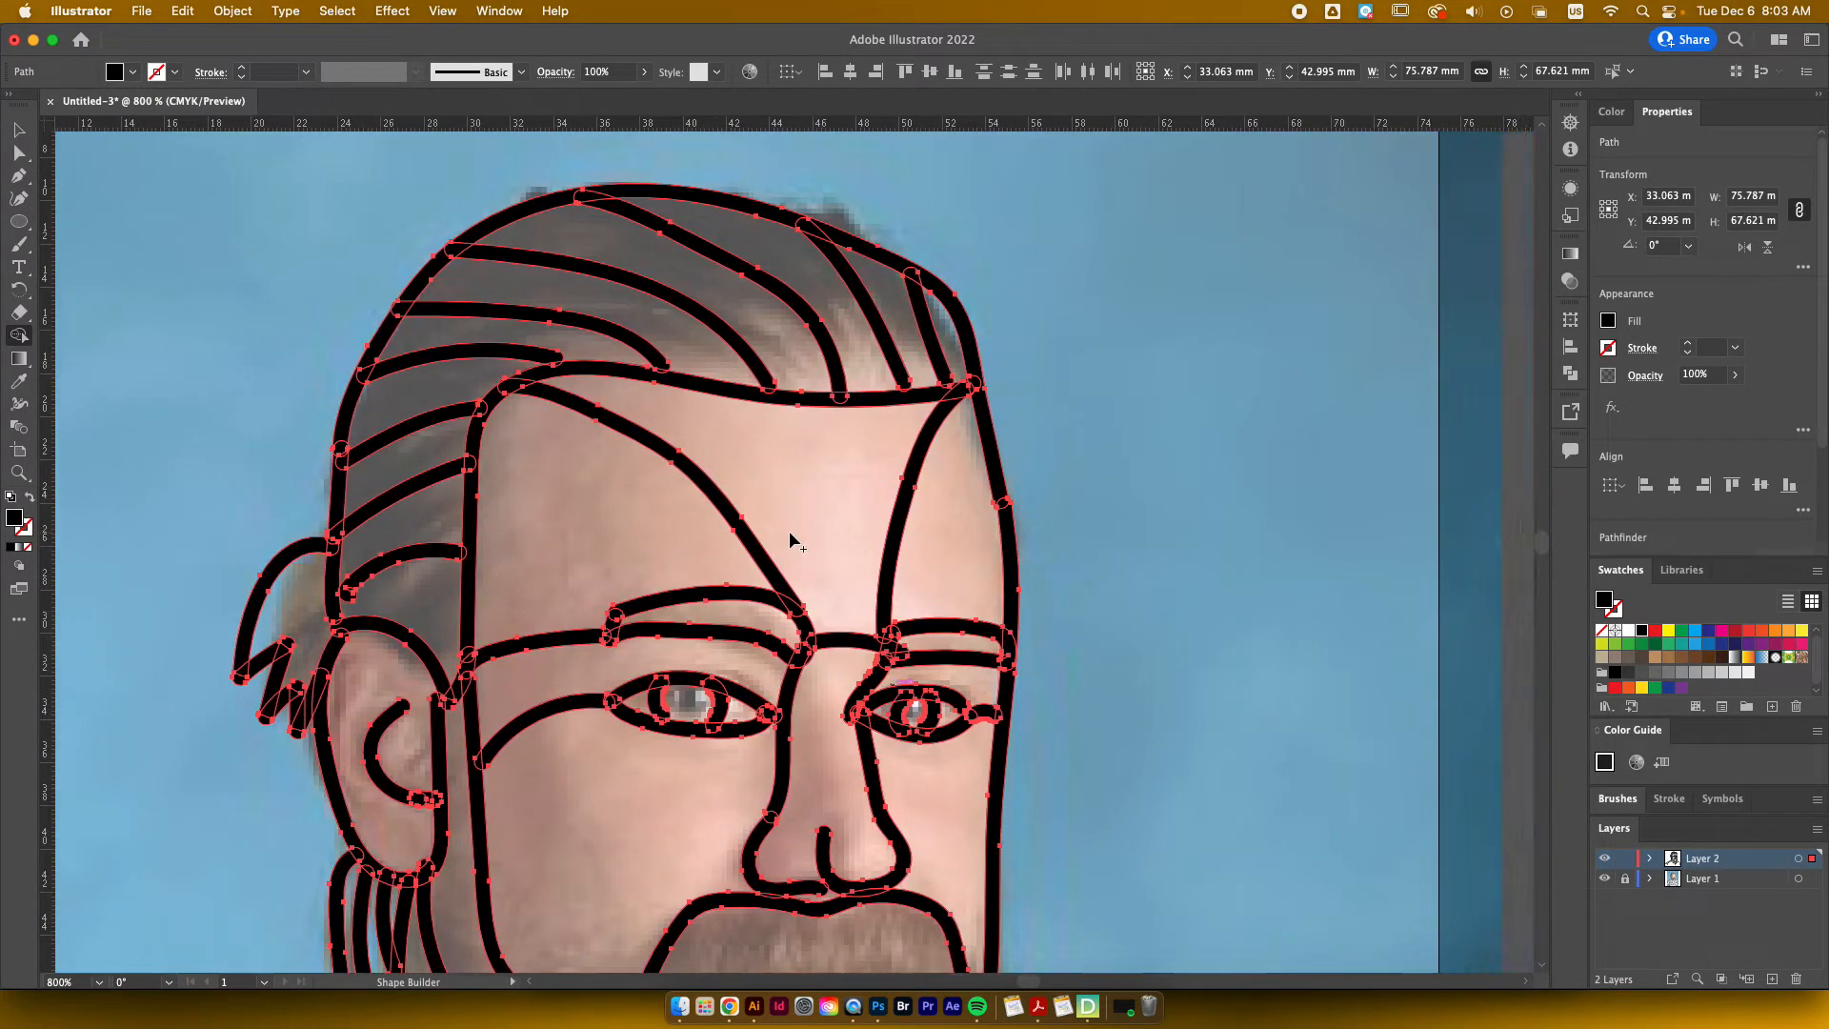
pyautogui.scroll(-10, 791, 540)
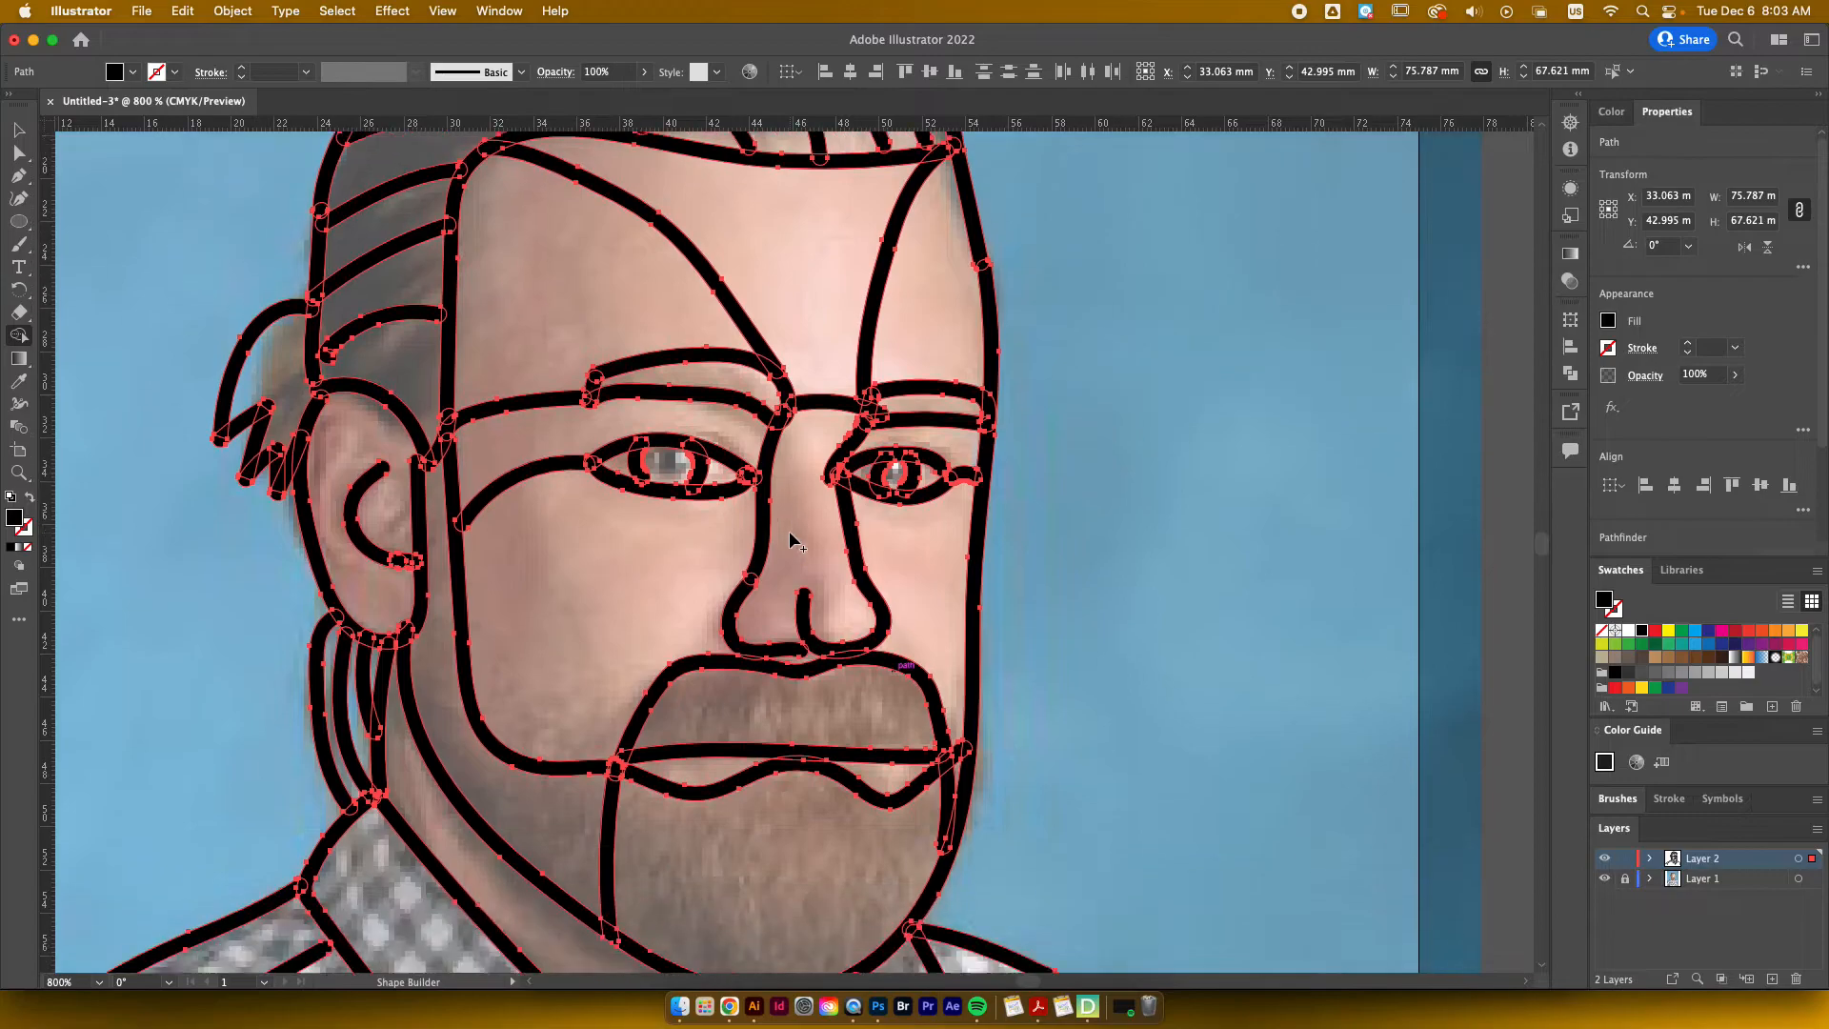
pyautogui.scroll(-8, 790, 540)
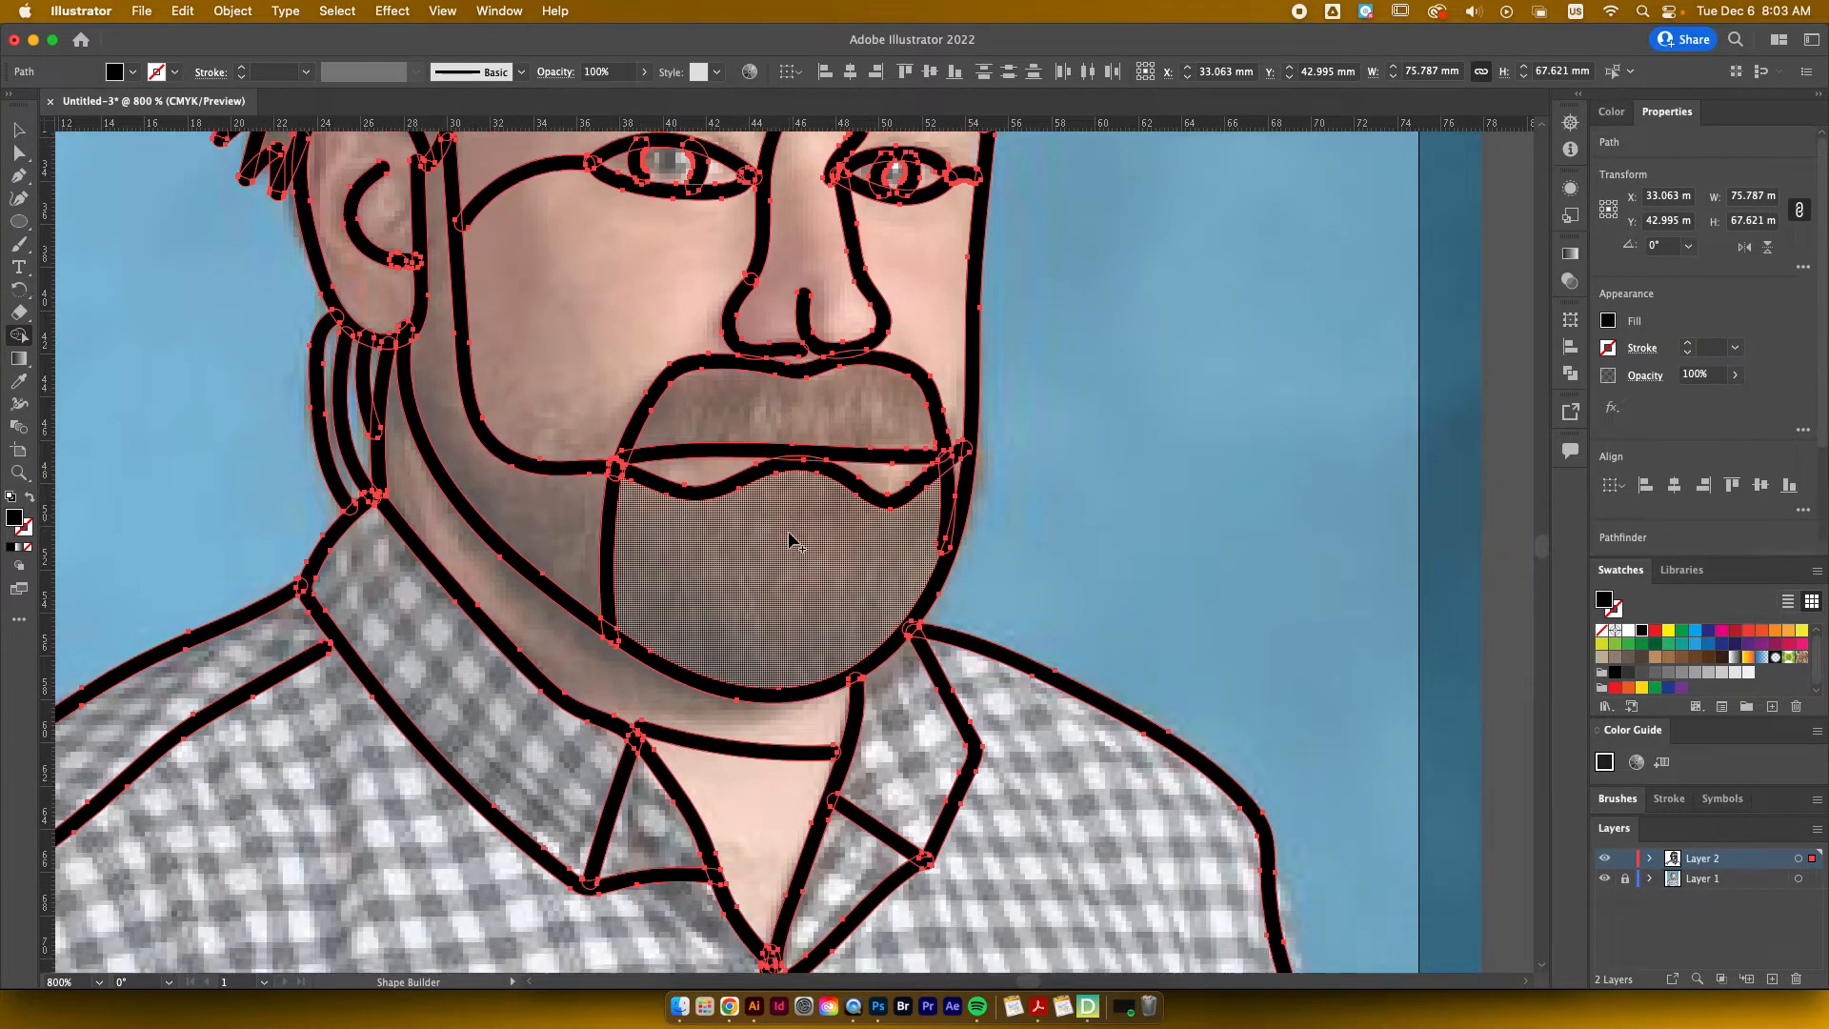
pyautogui.press('super+minus')
pyautogui.press('super+minus')
pyautogui.press('super+minus')
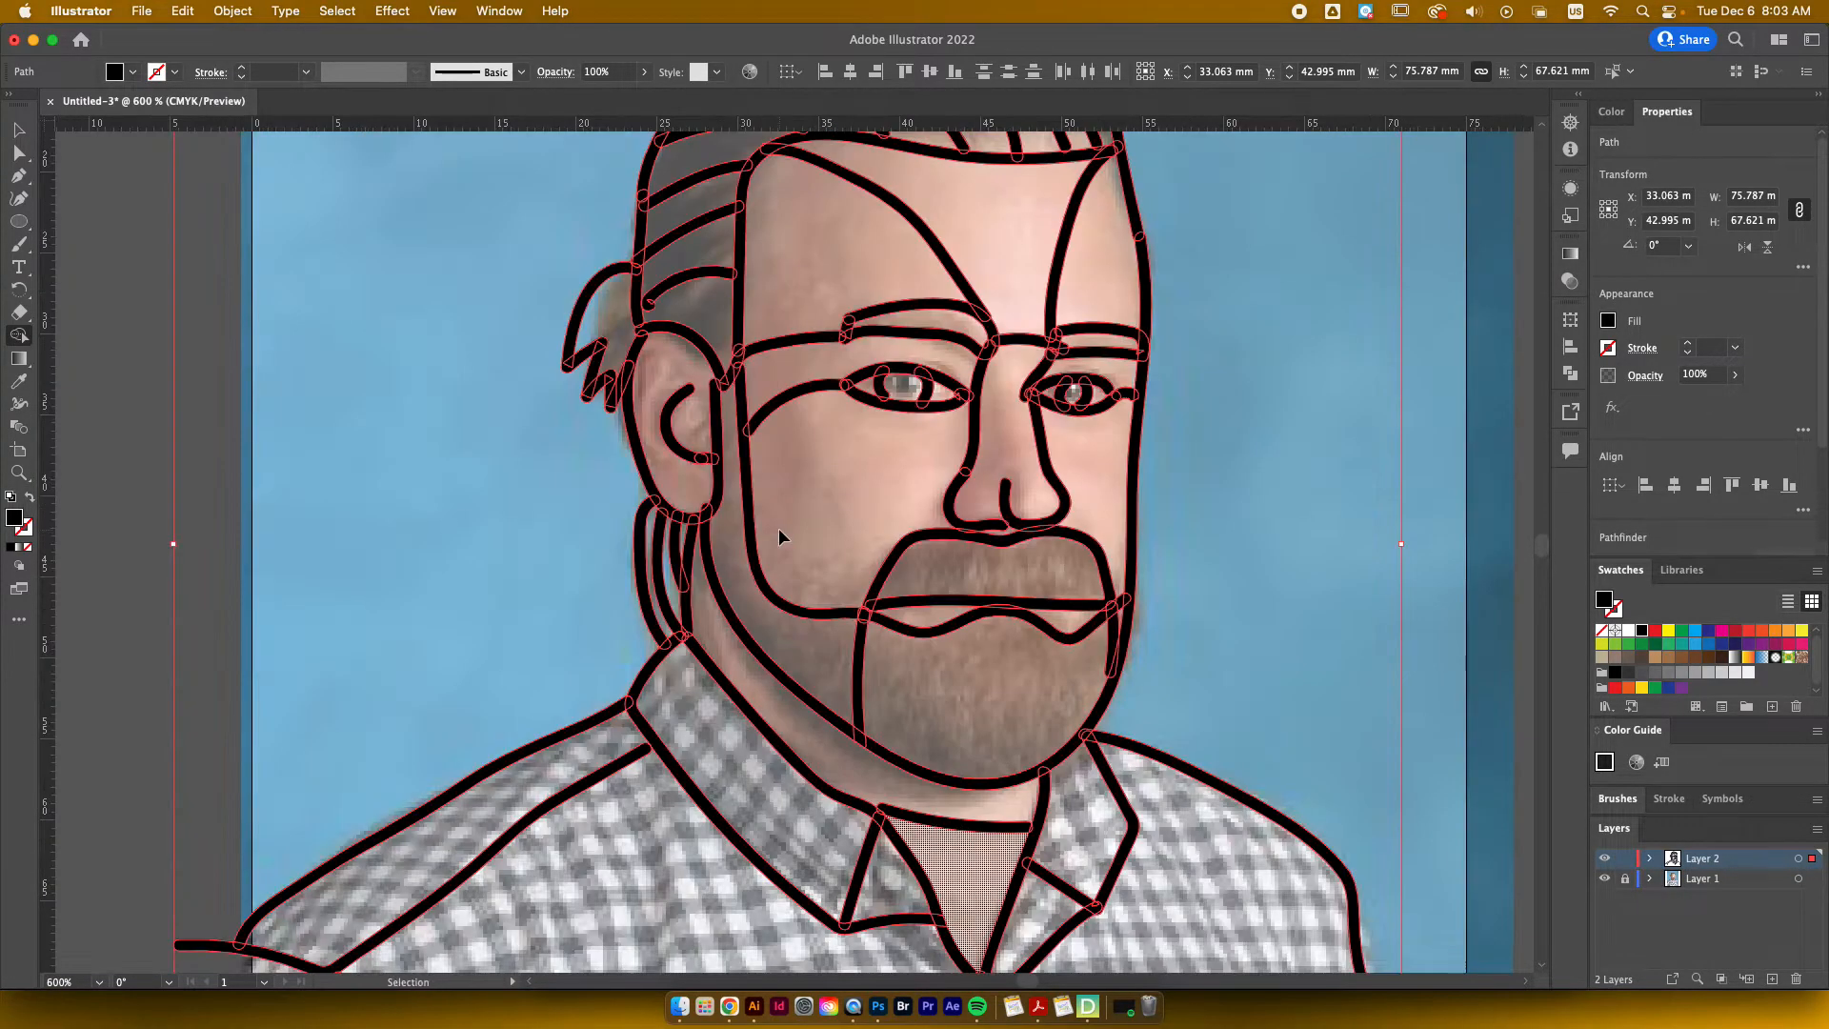
# Step: Select all the outlined strokes and unite them with Pathfinder, then deselect the artwork
pyautogui.press('v')
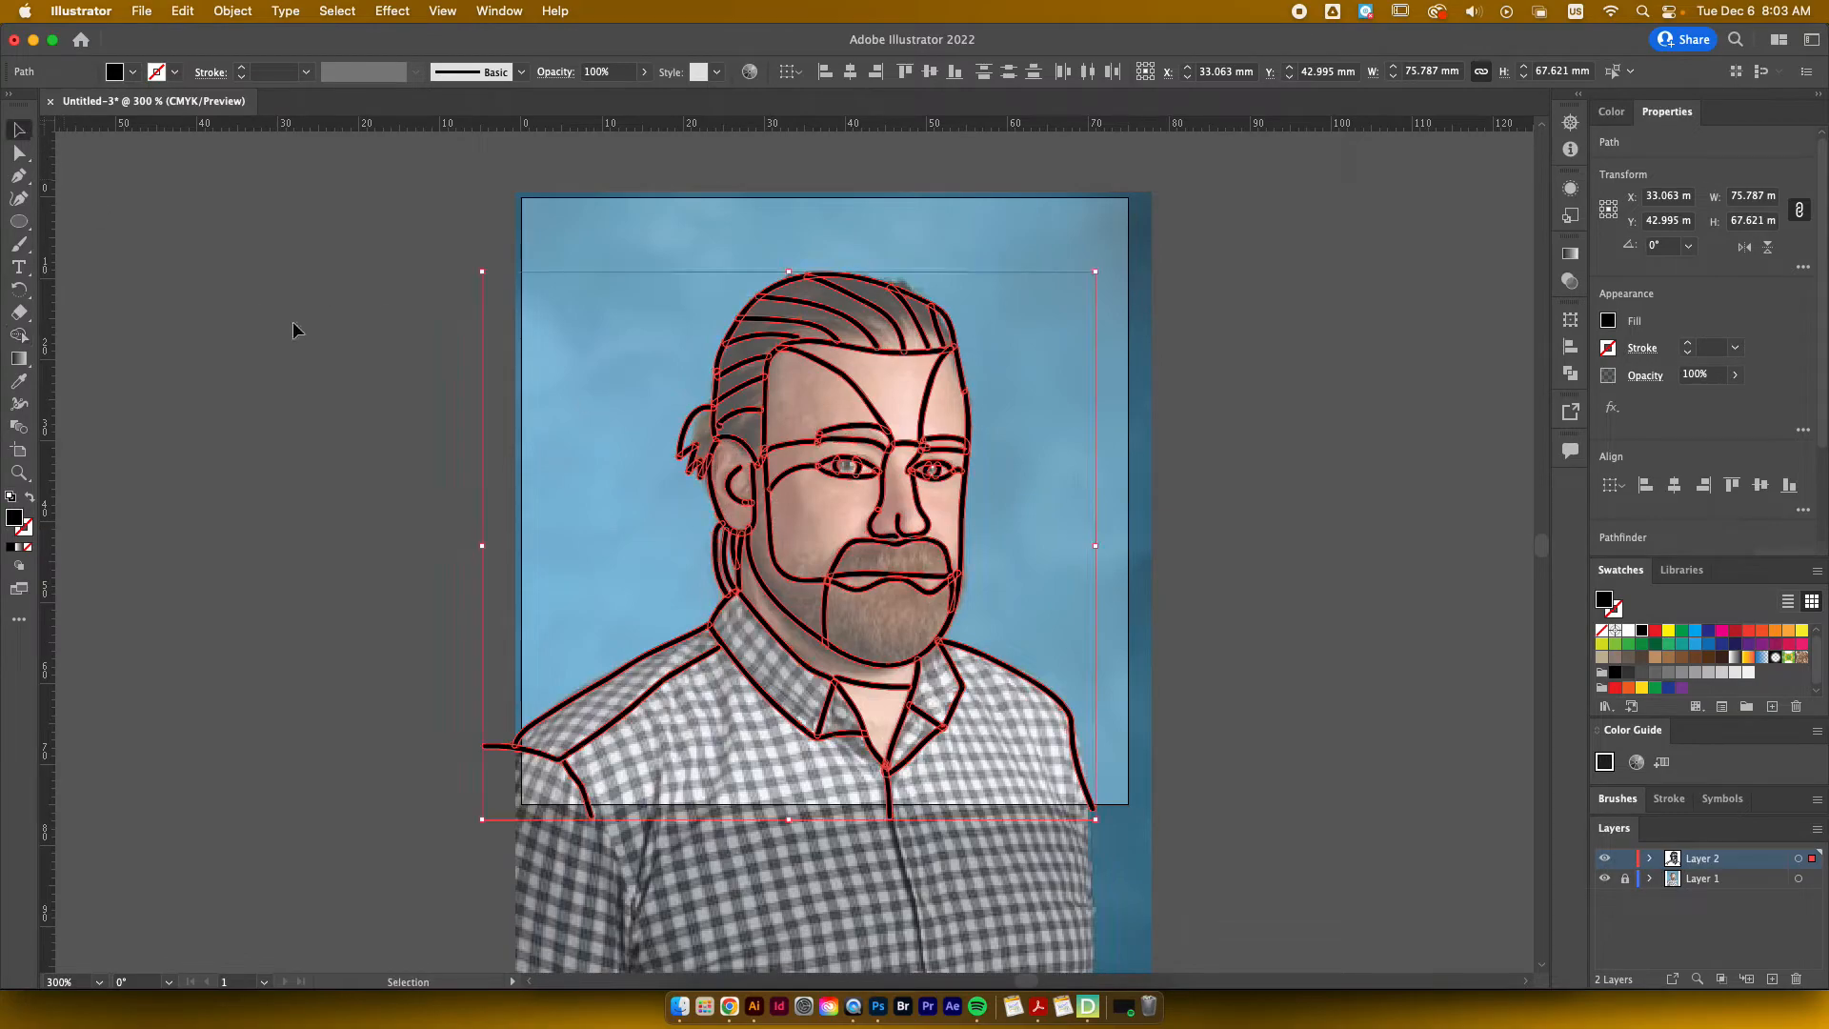
pyautogui.click(374, 351)
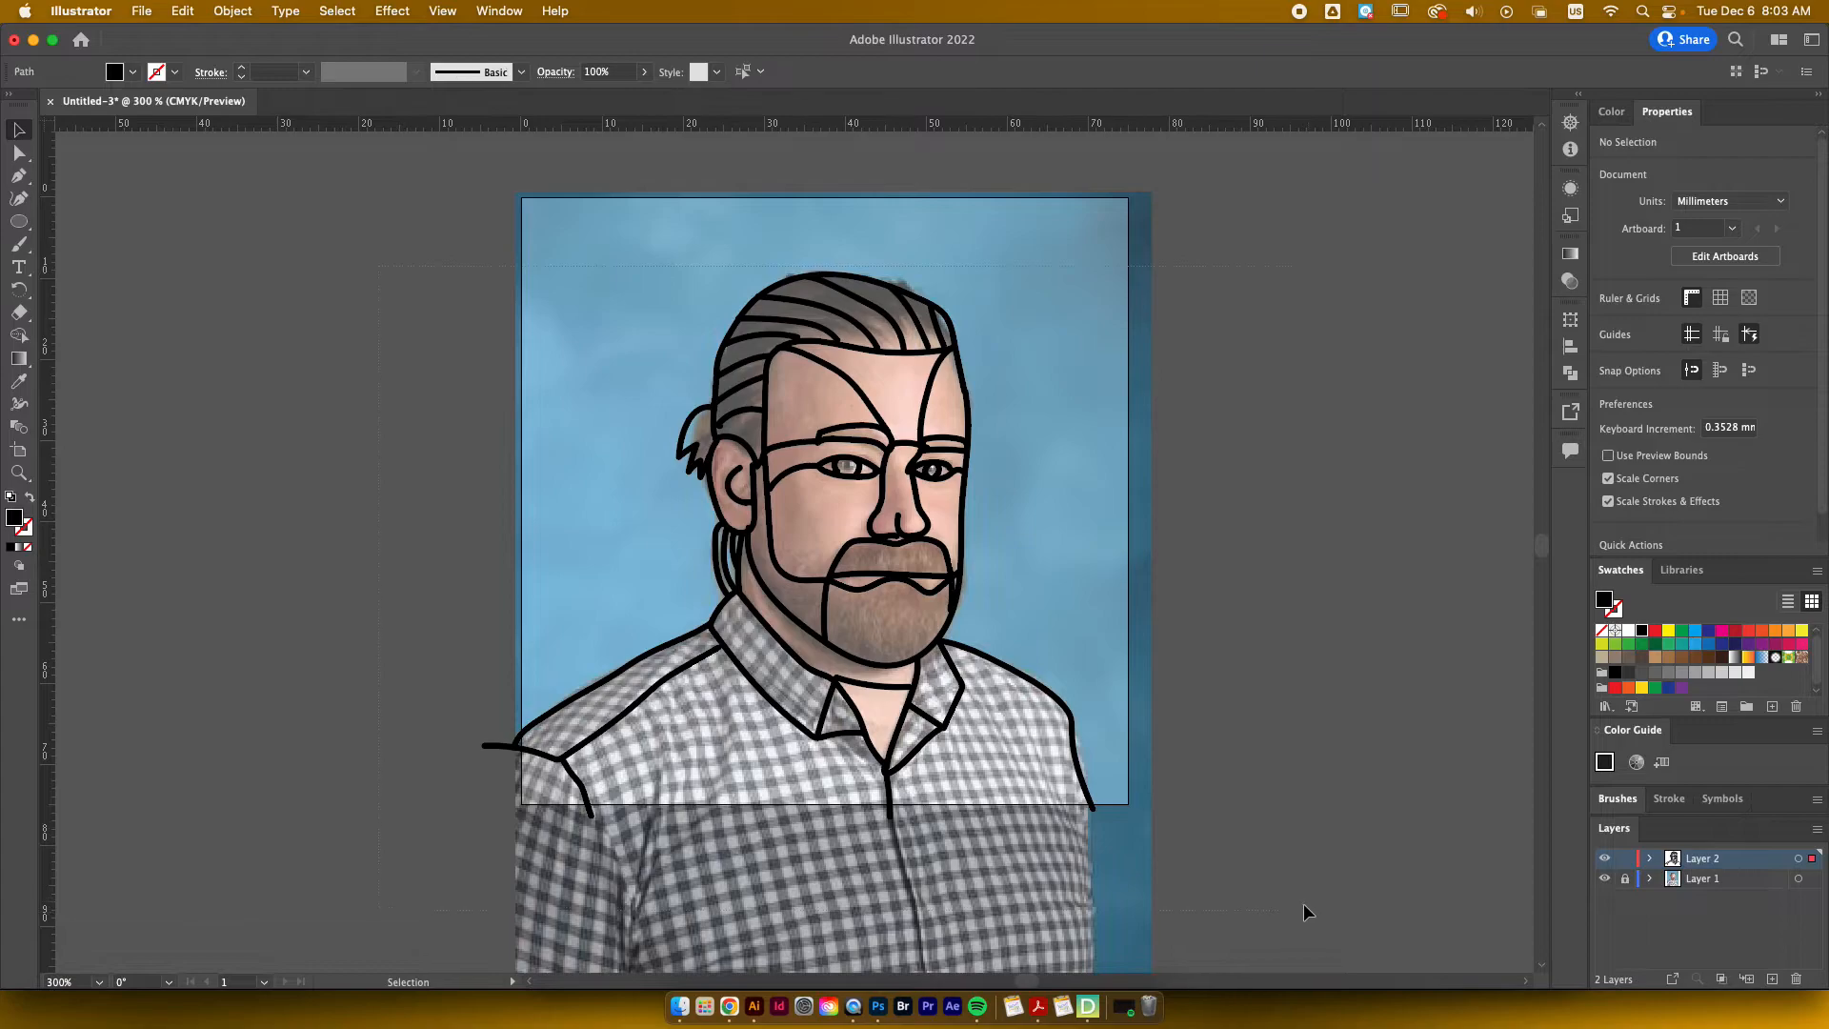
pyautogui.press('super+a')
pyautogui.scroll(-3, 1647, 543)
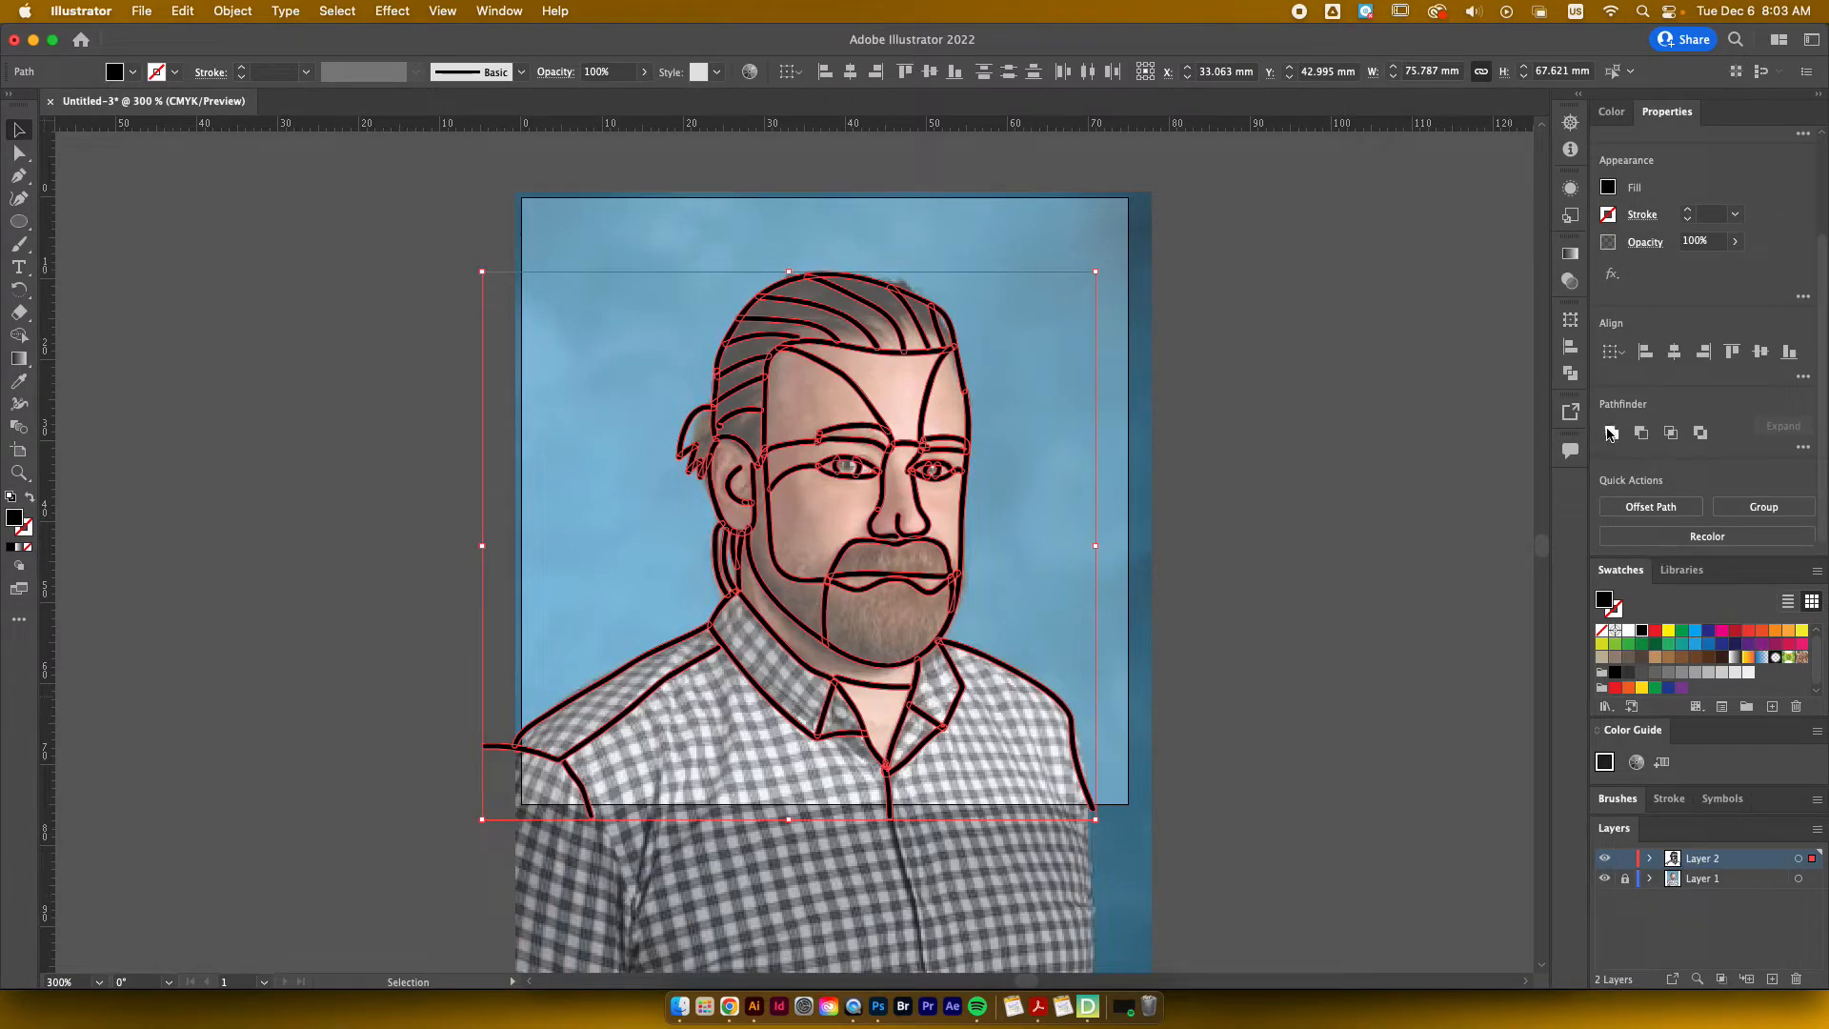
pyautogui.click(1610, 434)
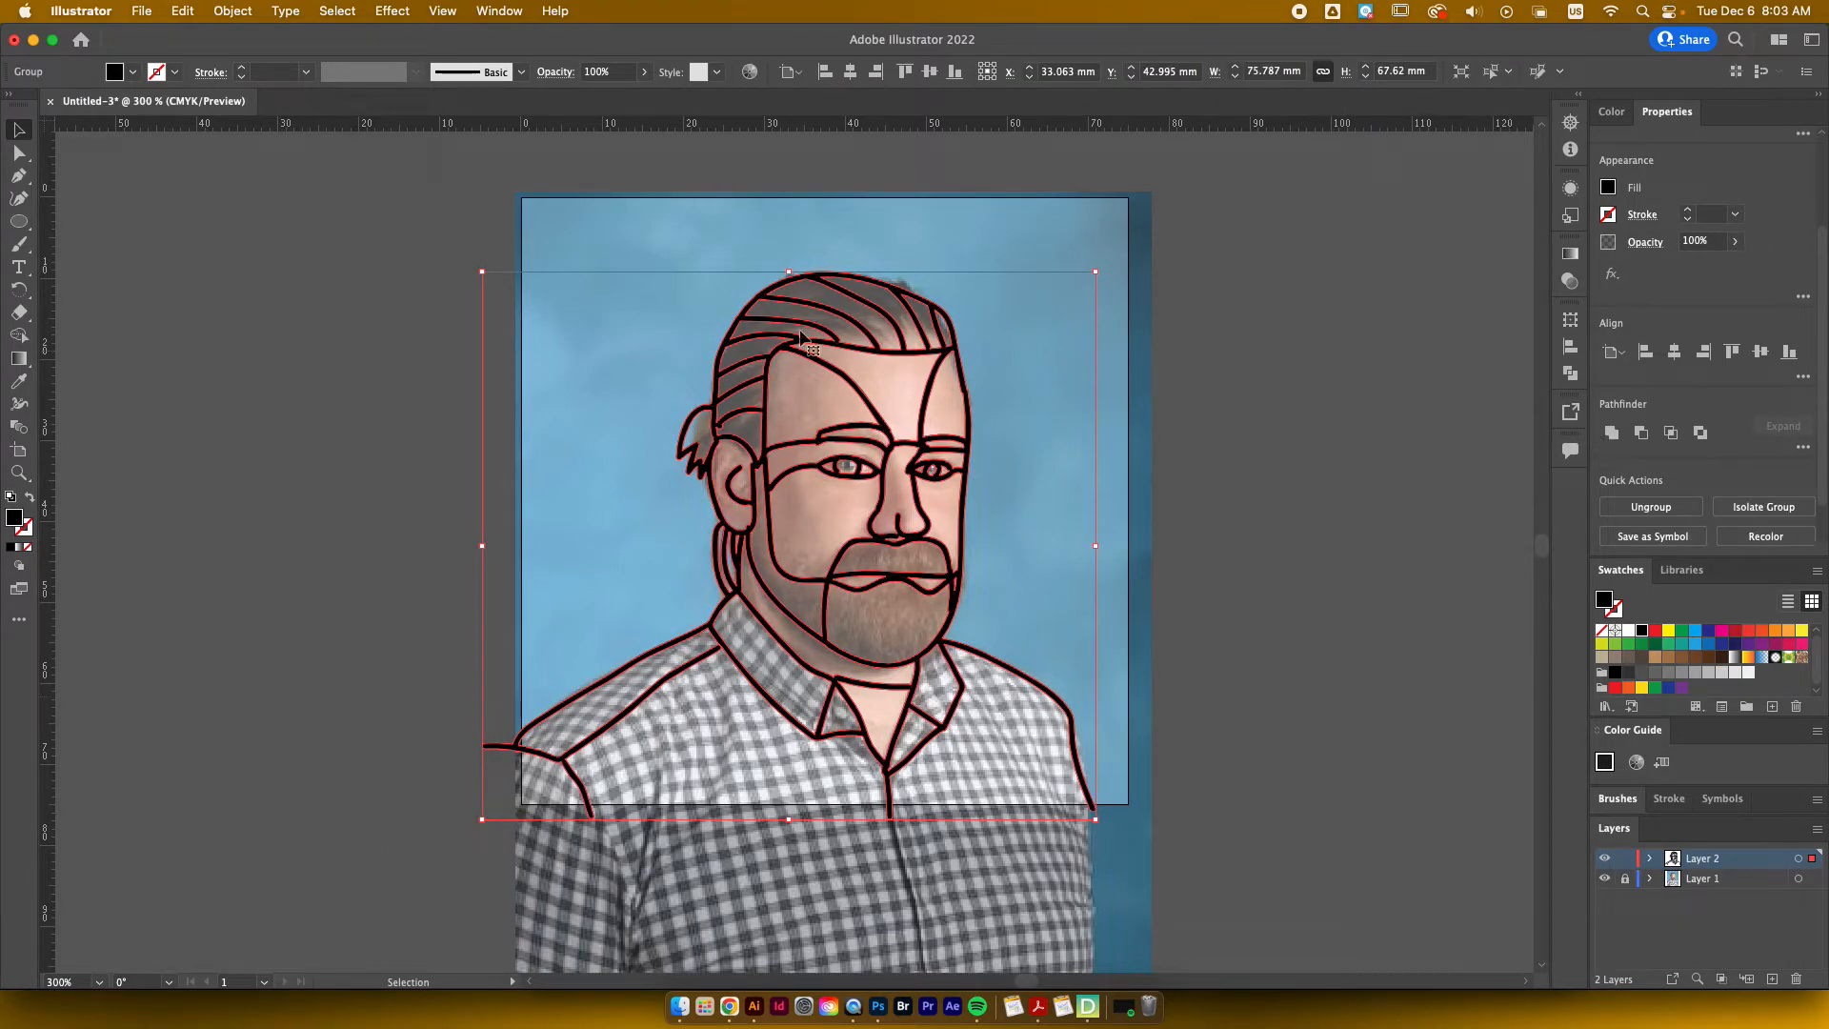
pyautogui.click(220, 259)
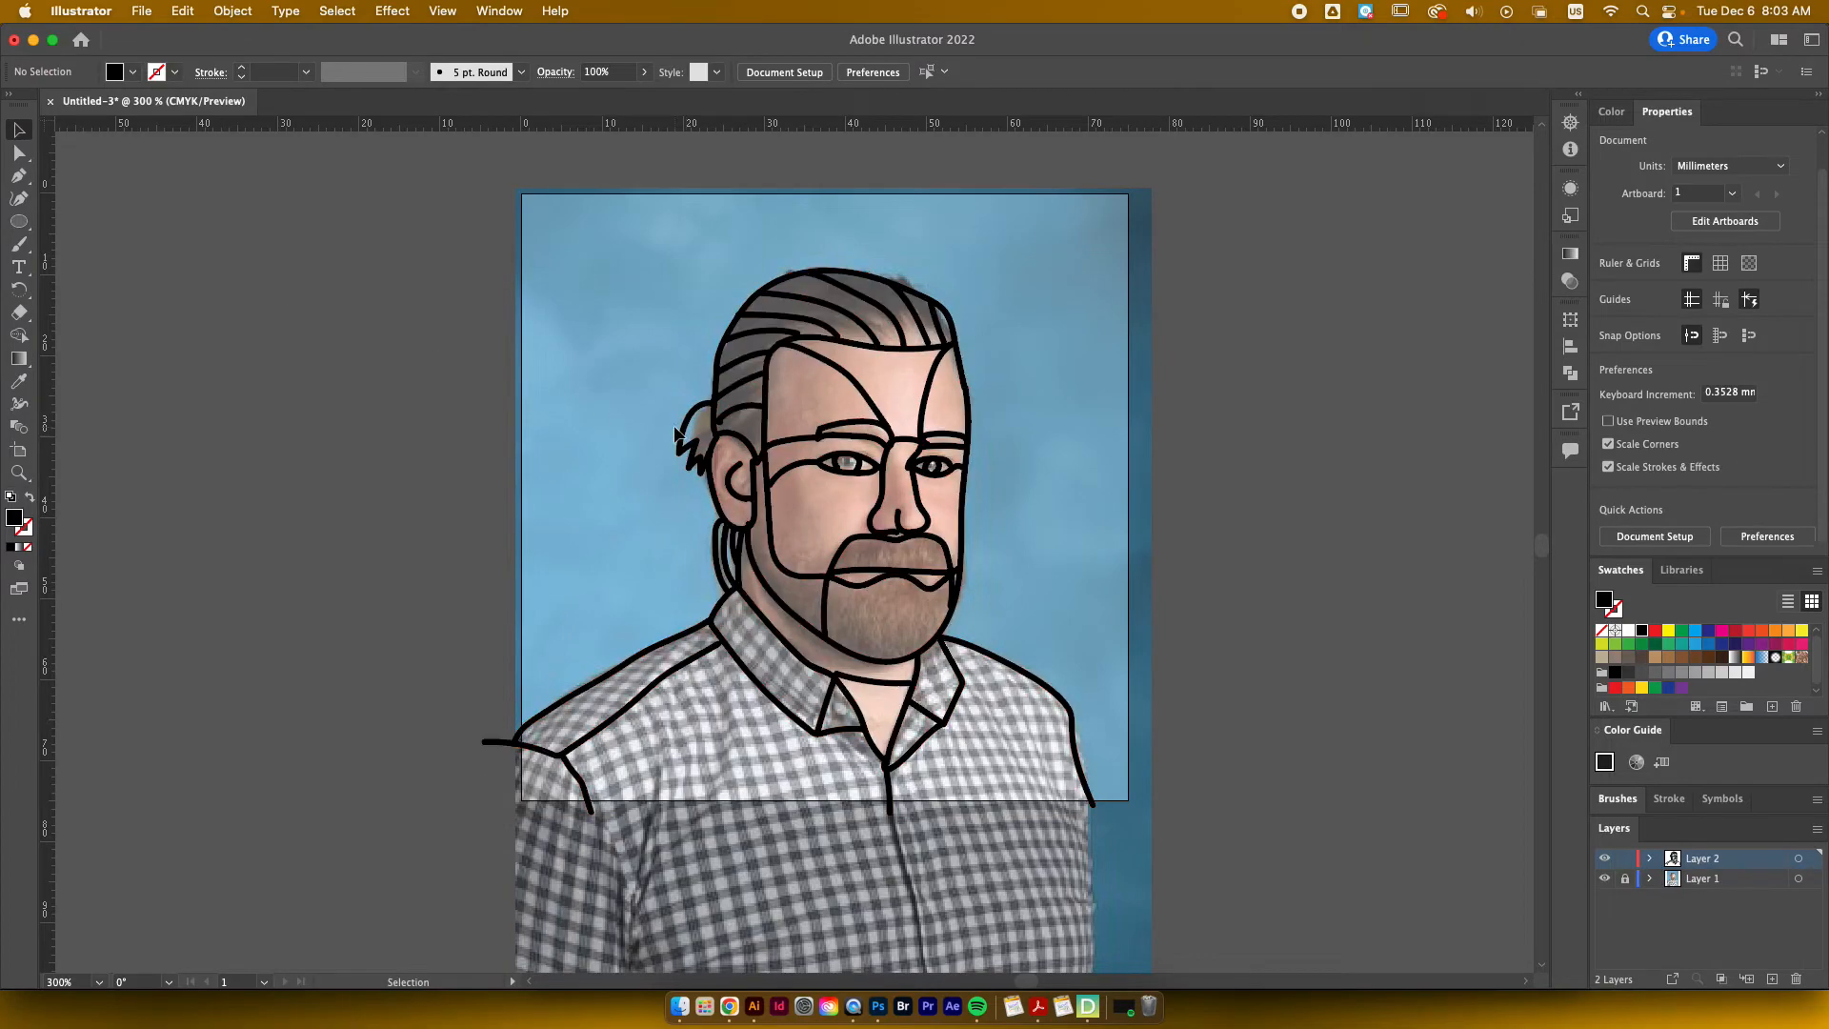
# Step: Draw a circle about 69 mm in diameter around the head and shoulders with the Ellipse tool, and set its fill to none
pyautogui.click(15, 223)
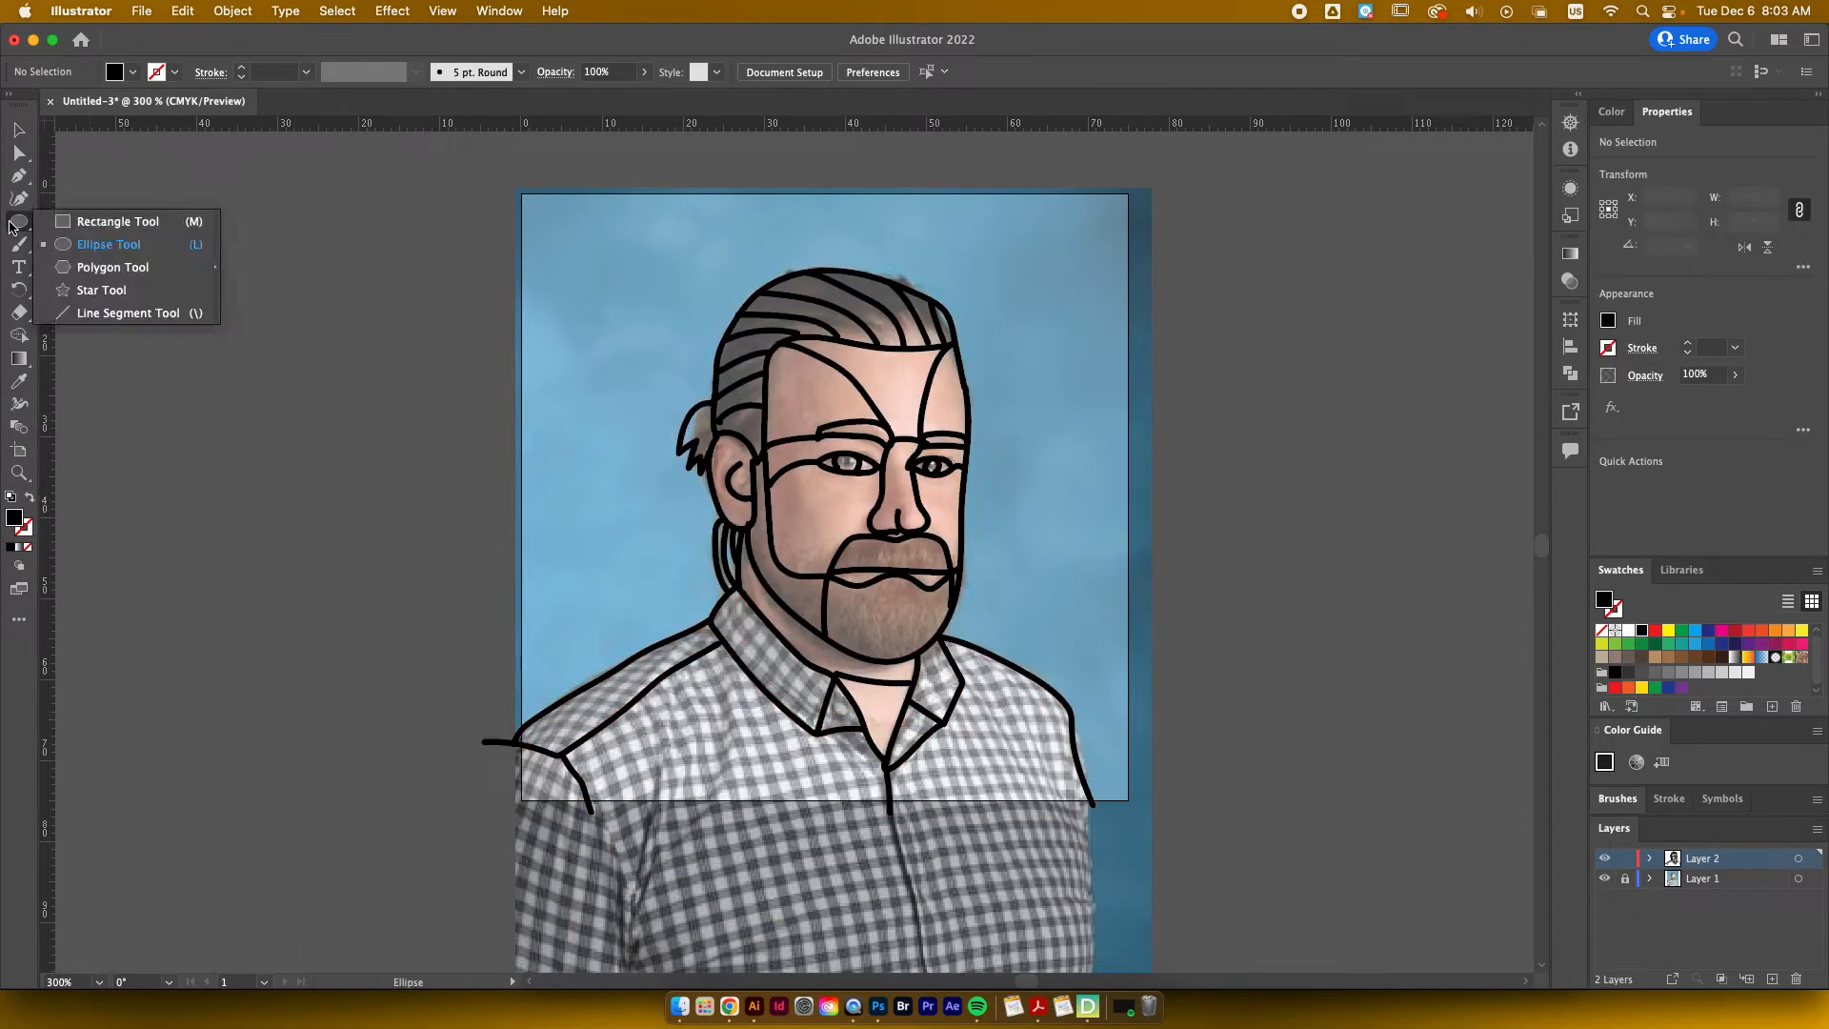
pyautogui.click(84, 246)
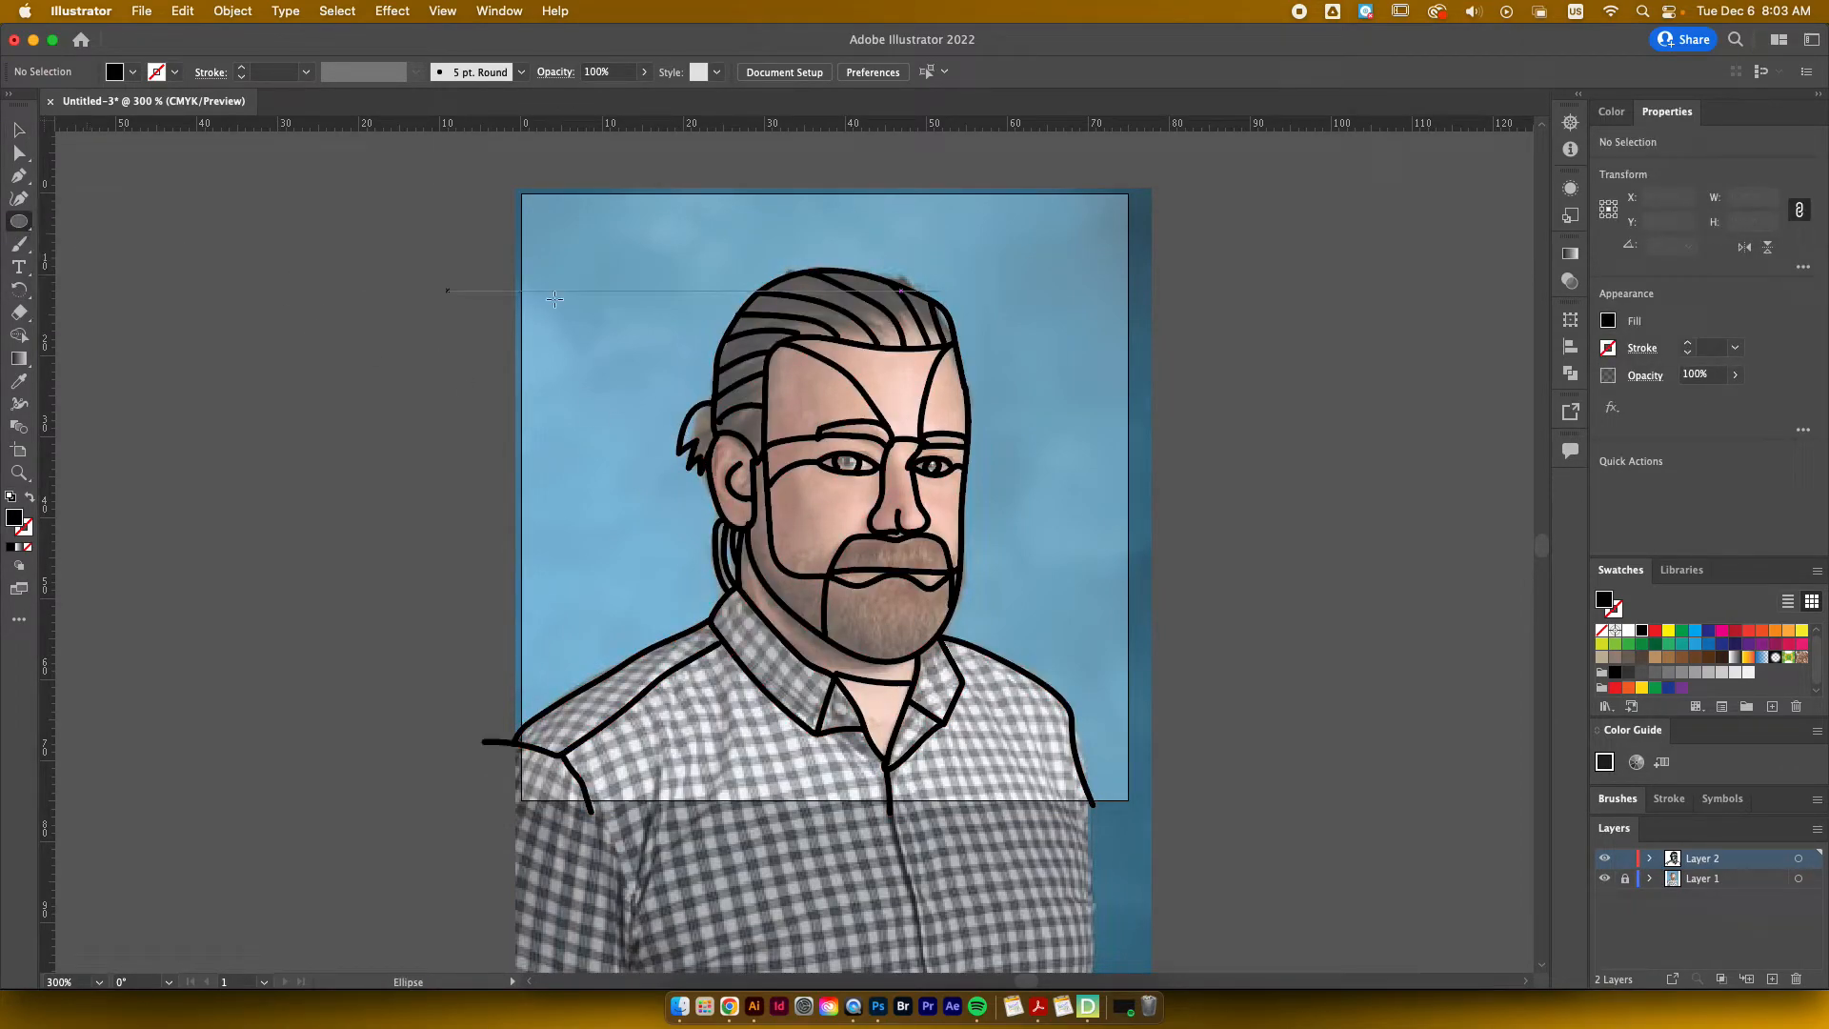
pyautogui.moveTo(591, 229); pyautogui.dragTo(1151, 789)
pyautogui.press('v')
pyautogui.click(133, 73)
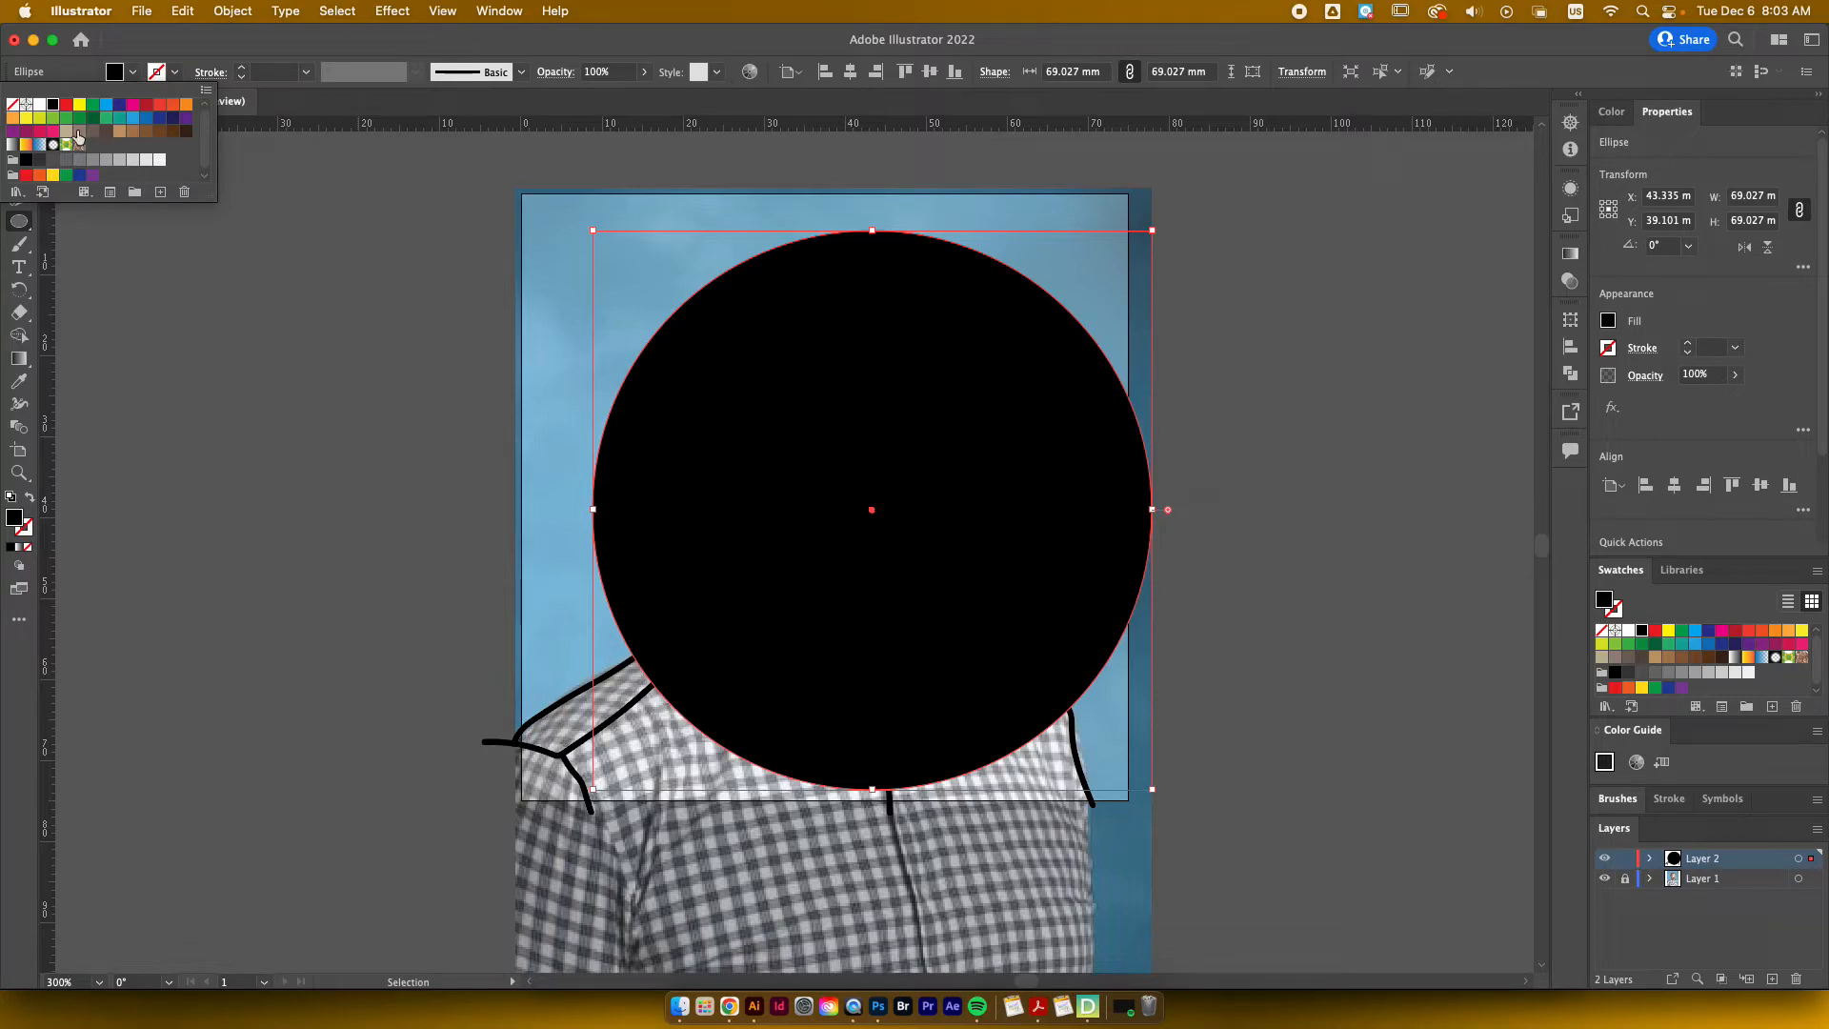
pyautogui.click(16, 102)
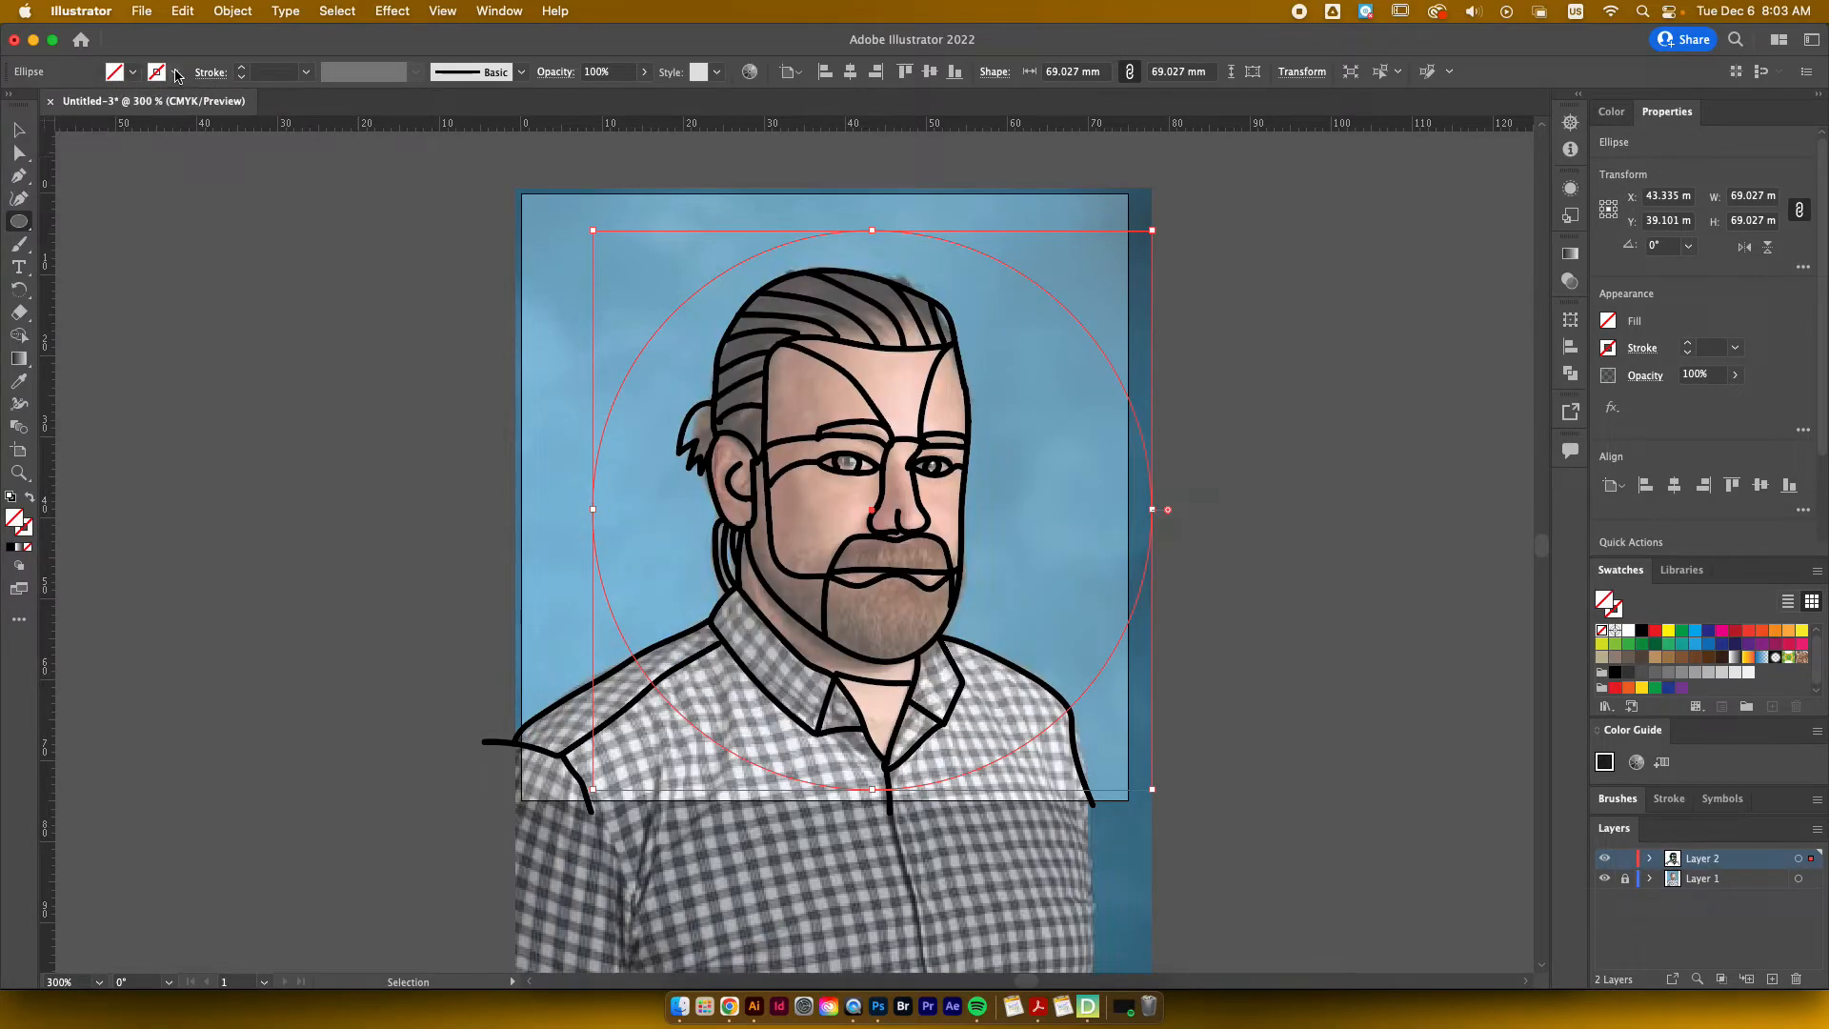
# Step: Give the circle a black 3 pt stroke and deselect it
pyautogui.click(53, 104)
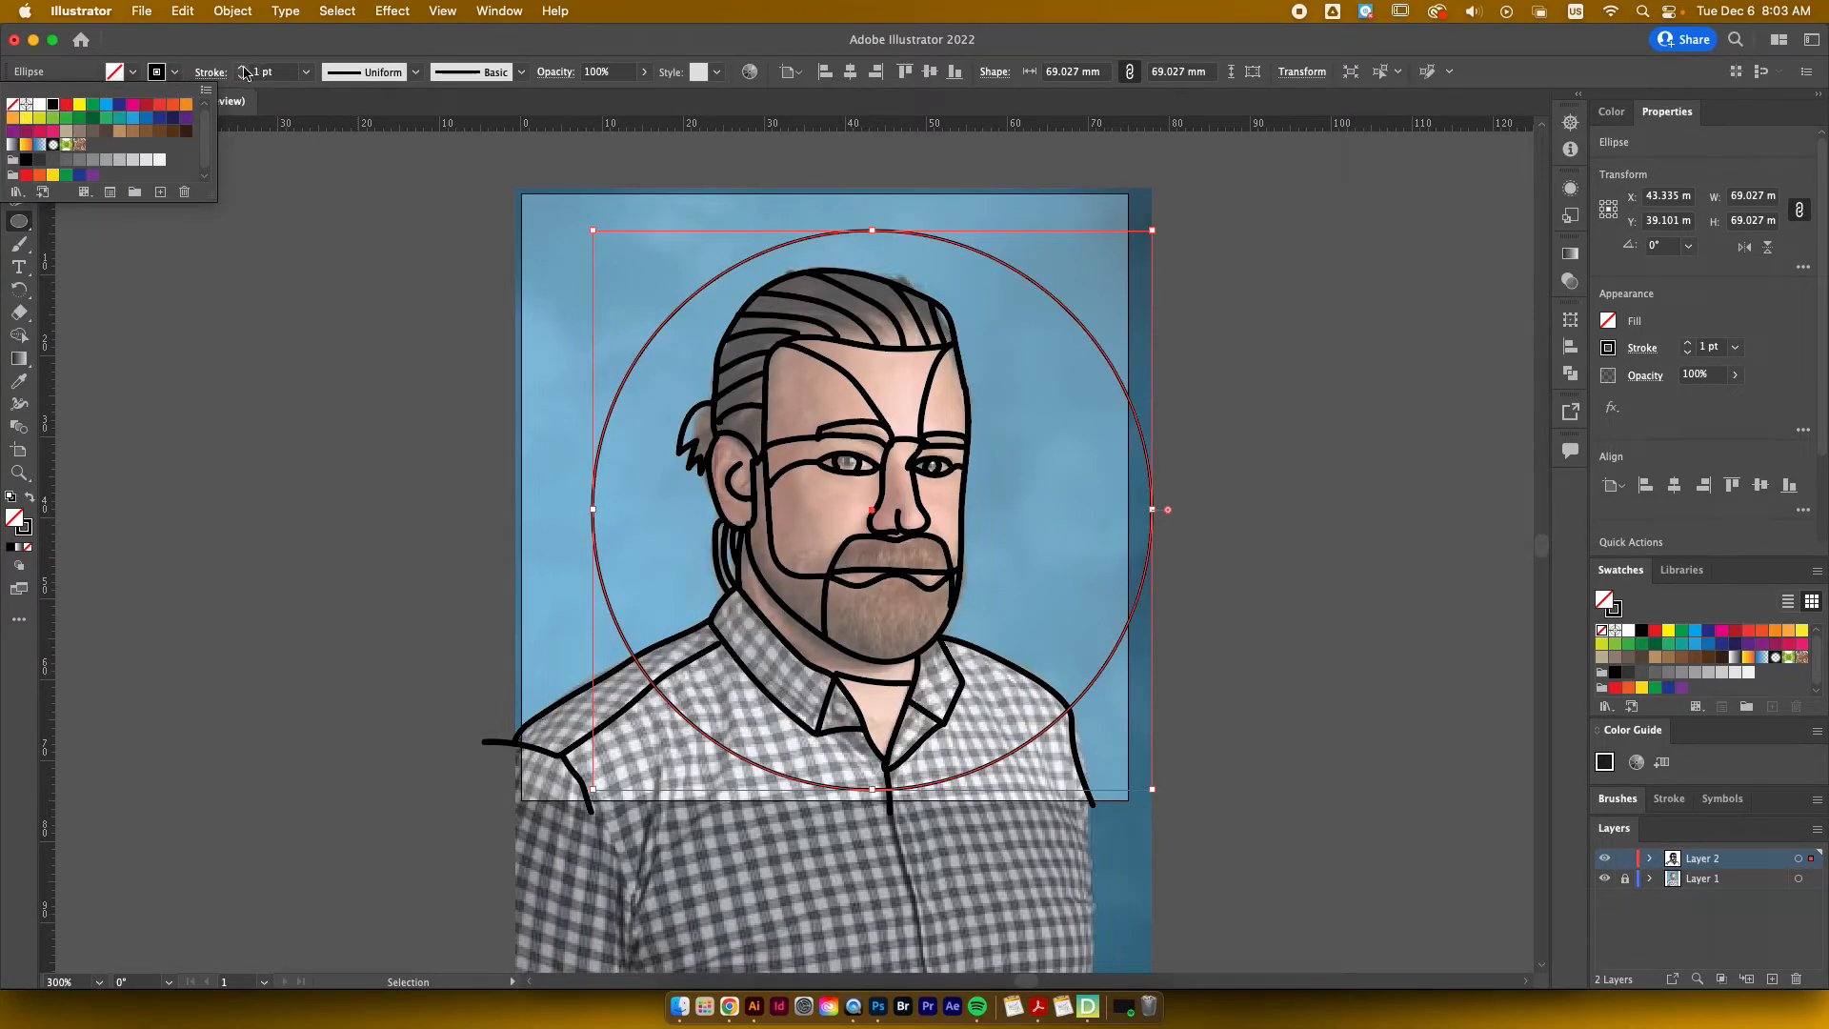
pyautogui.click(243, 68)
pyautogui.click(243, 68)
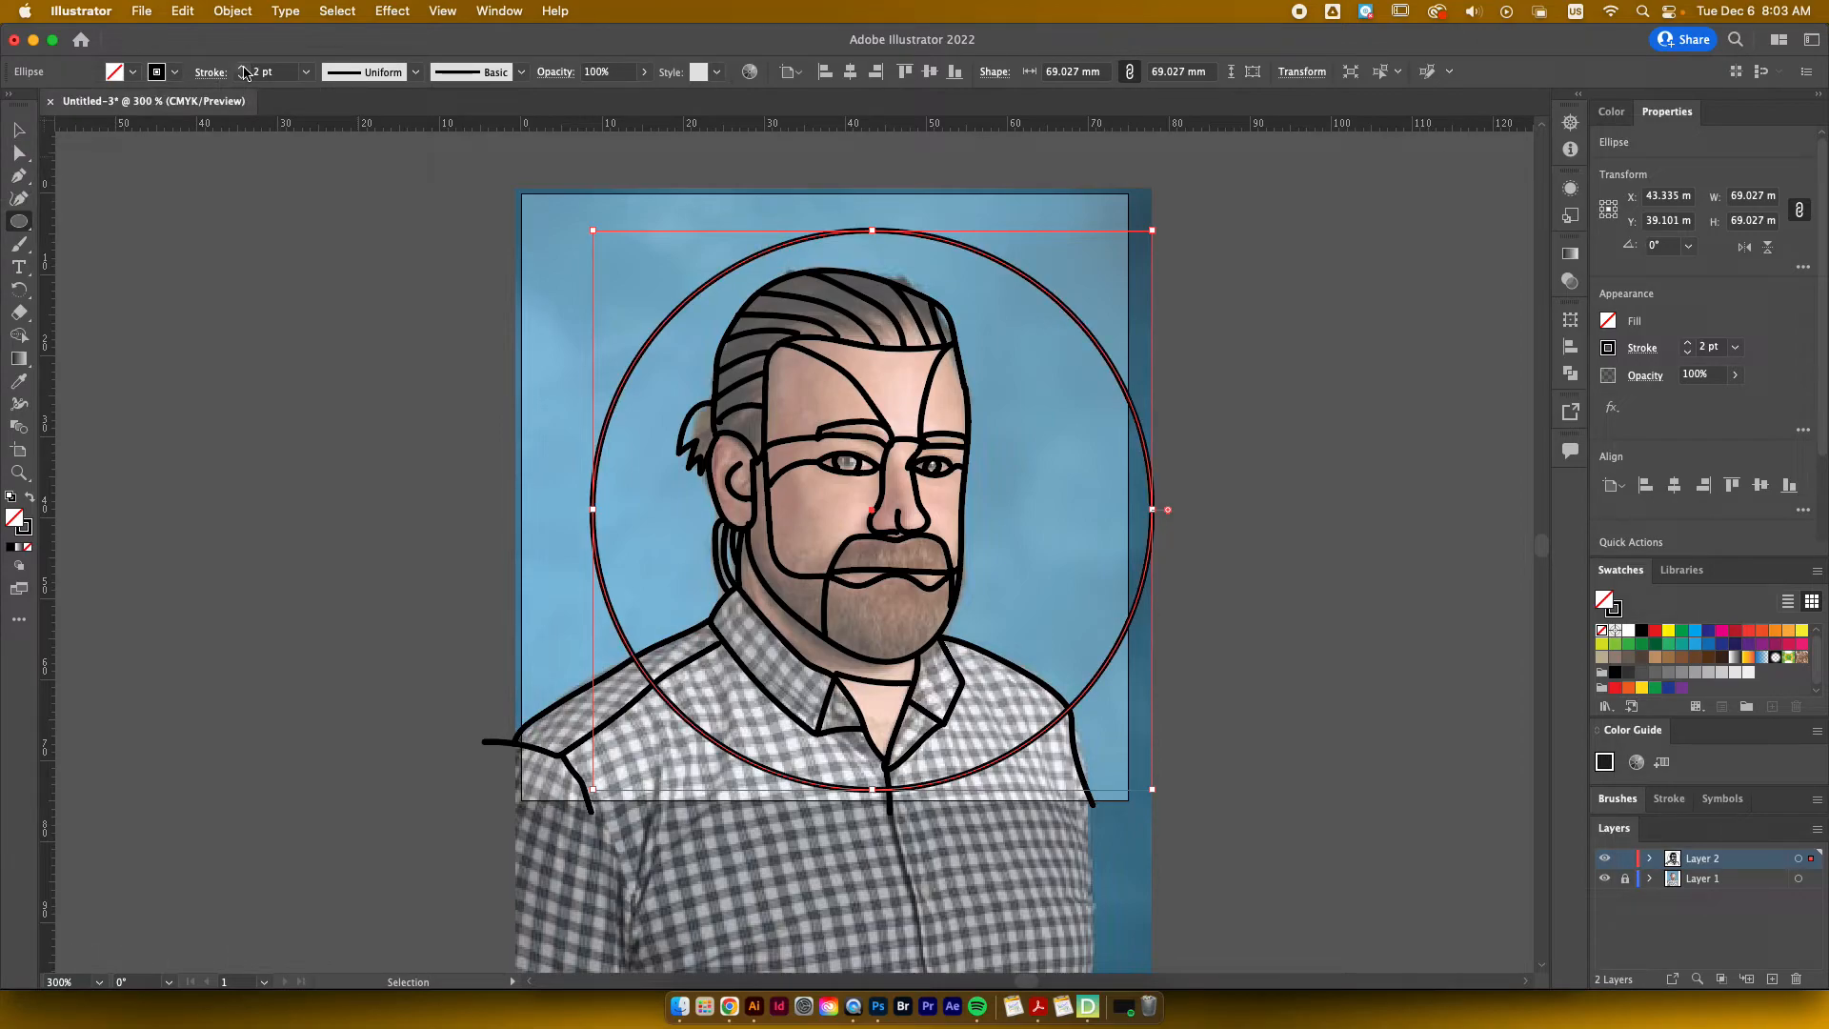
pyautogui.click(243, 68)
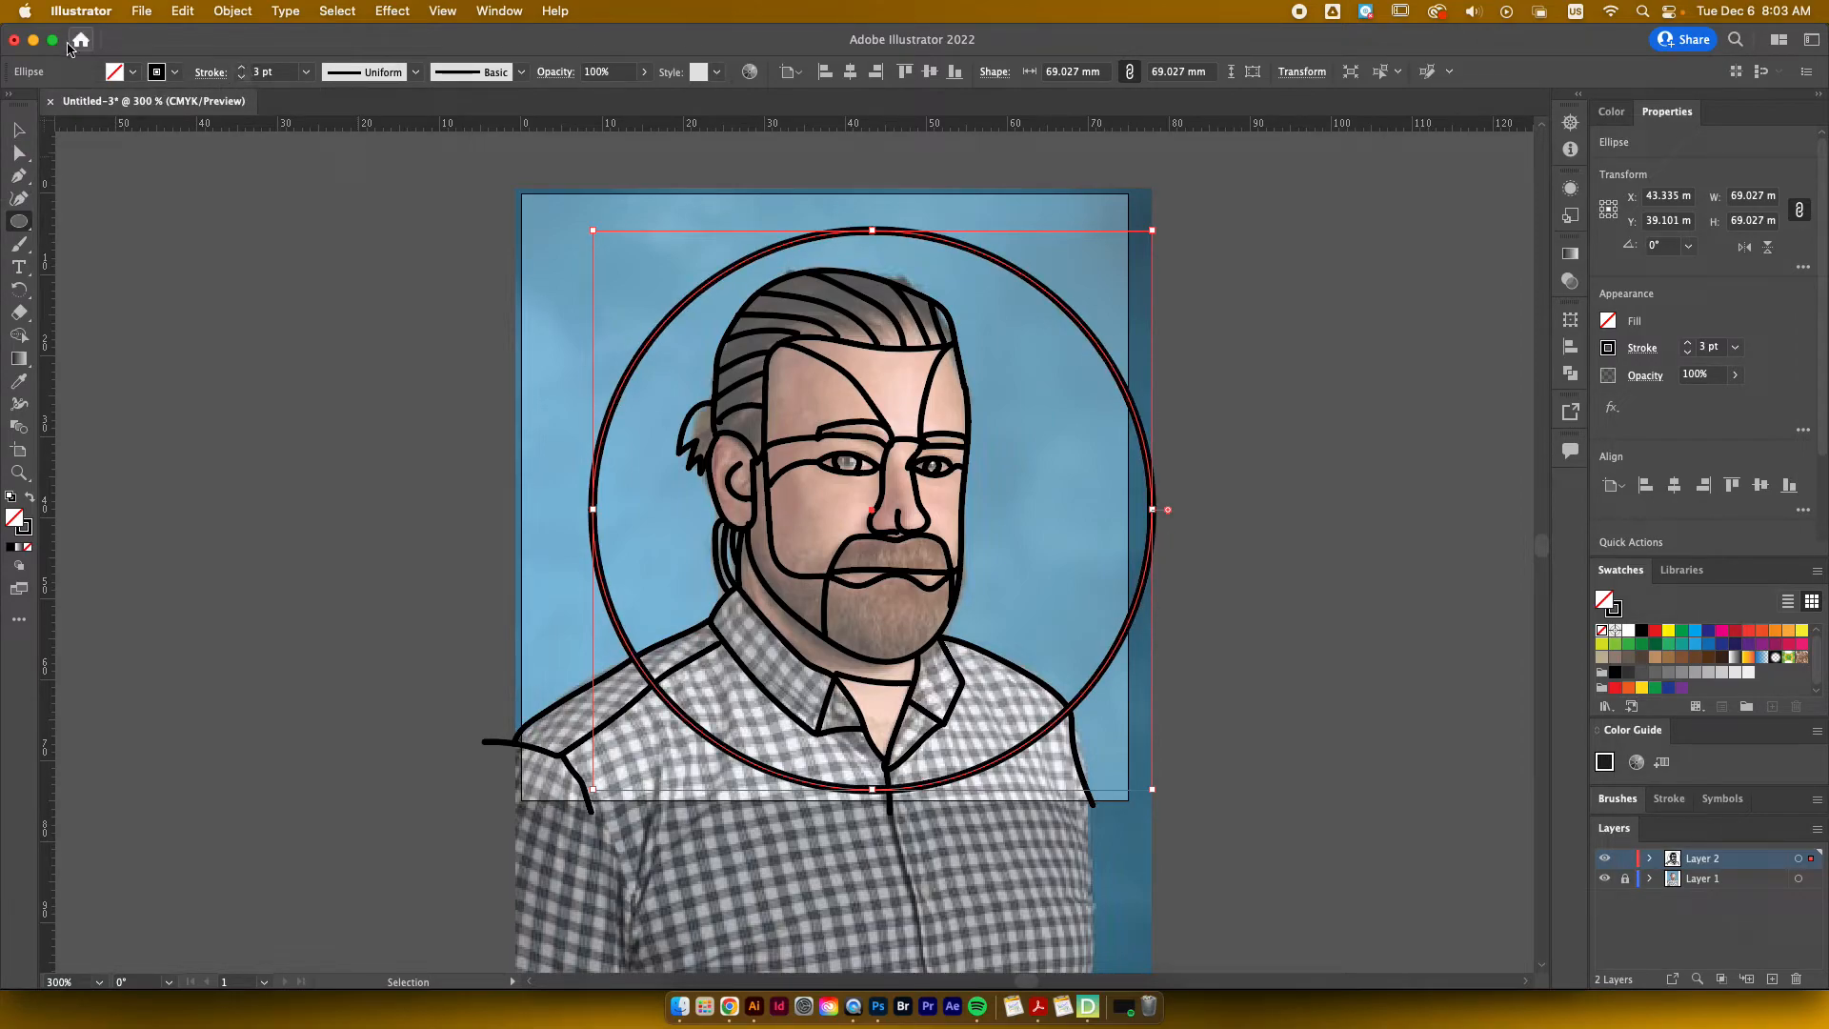
pyautogui.click(19, 129)
pyautogui.click(229, 182)
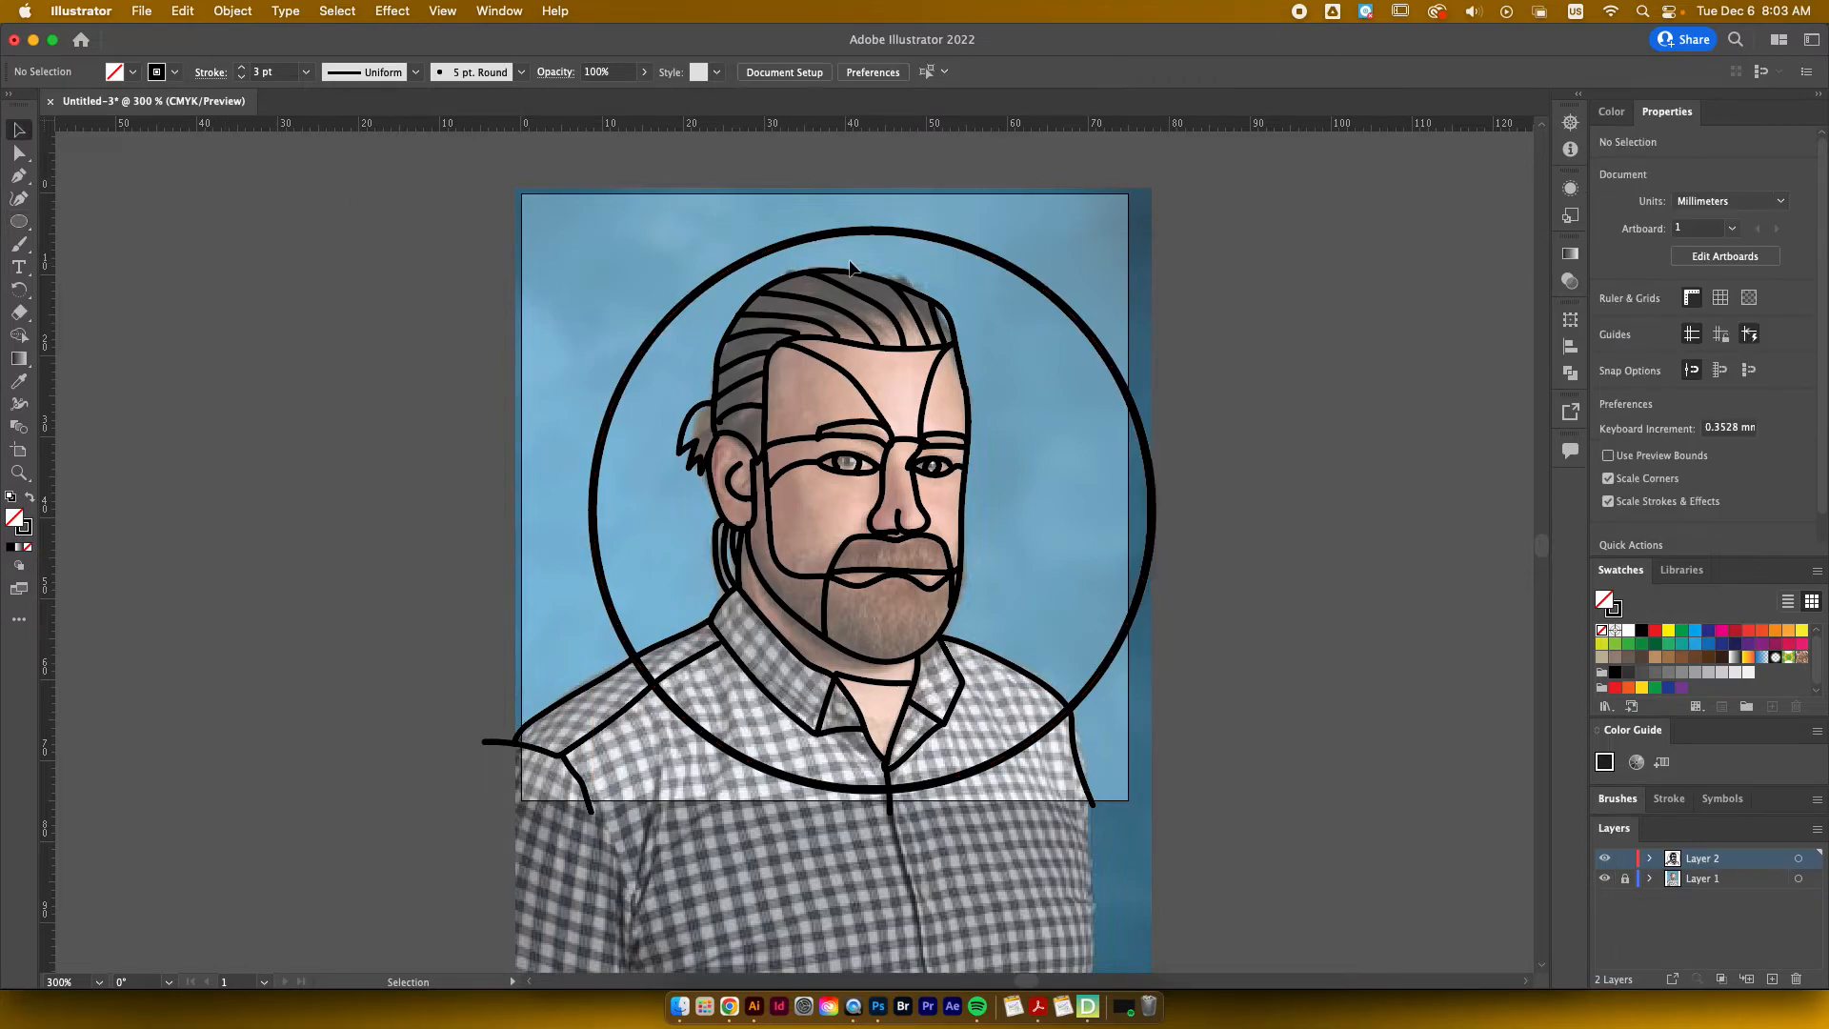
# Step: Reposition the circle around the head, and select the circle and line drawing together to shift them slightly
pyautogui.moveTo(874, 231)
pyautogui.mouseDown()
pyautogui.moveTo(814, 231)
pyautogui.moveTo(838, 239)
pyautogui.mouseUp()
pyautogui.moveTo(383, 221); pyautogui.dragTo(1319, 911)
pyautogui.moveTo(1067, 556); pyautogui.dragTo(1063, 546)
# Step: Hide the photo on Layer 1 and move the selected portrait and circle so the circle sits centred on the artboard
pyautogui.click(1605, 878)
pyautogui.scroll(3, 1305, 677)
pyautogui.moveTo(1056, 353); pyautogui.dragTo(1040, 345)
pyautogui.click(672, 490)
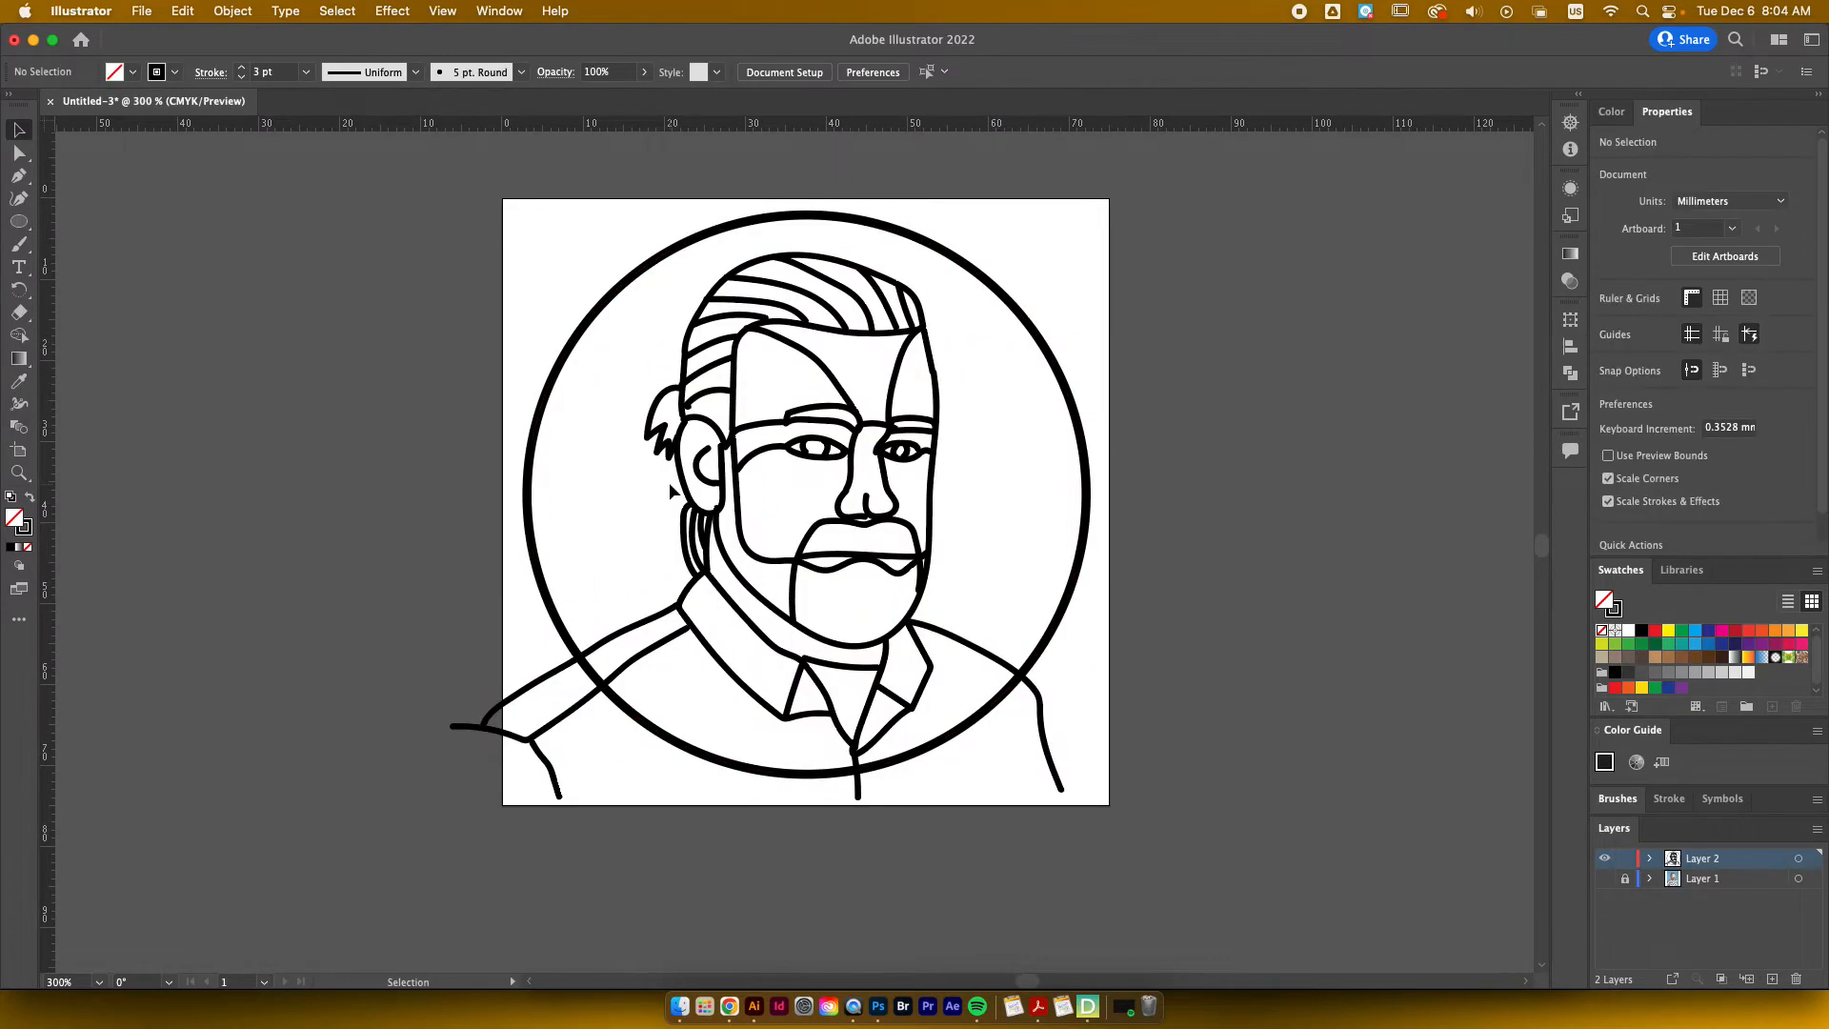
# Step: Convert the circle's stroke to a filled shape with Outline Stroke, and deselect it
pyautogui.moveTo(397, 277); pyautogui.dragTo(1155, 820)
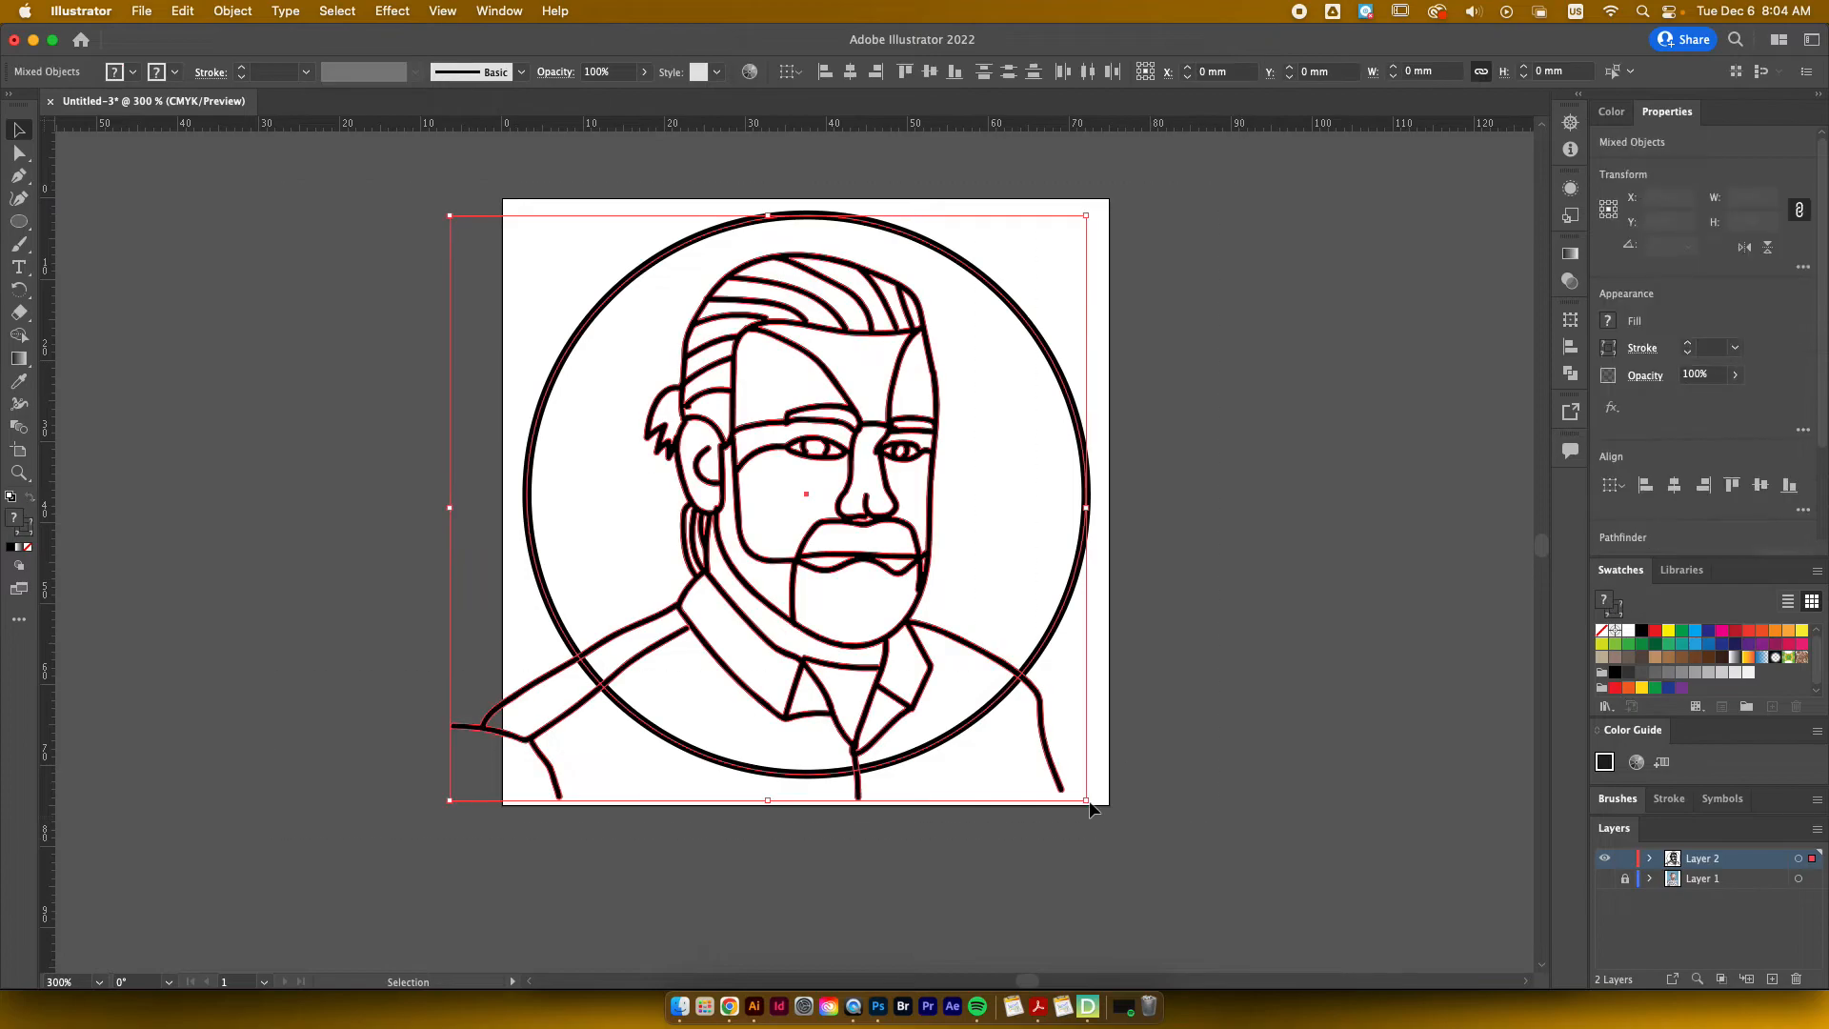
pyautogui.click(514, 343)
pyautogui.click(557, 366)
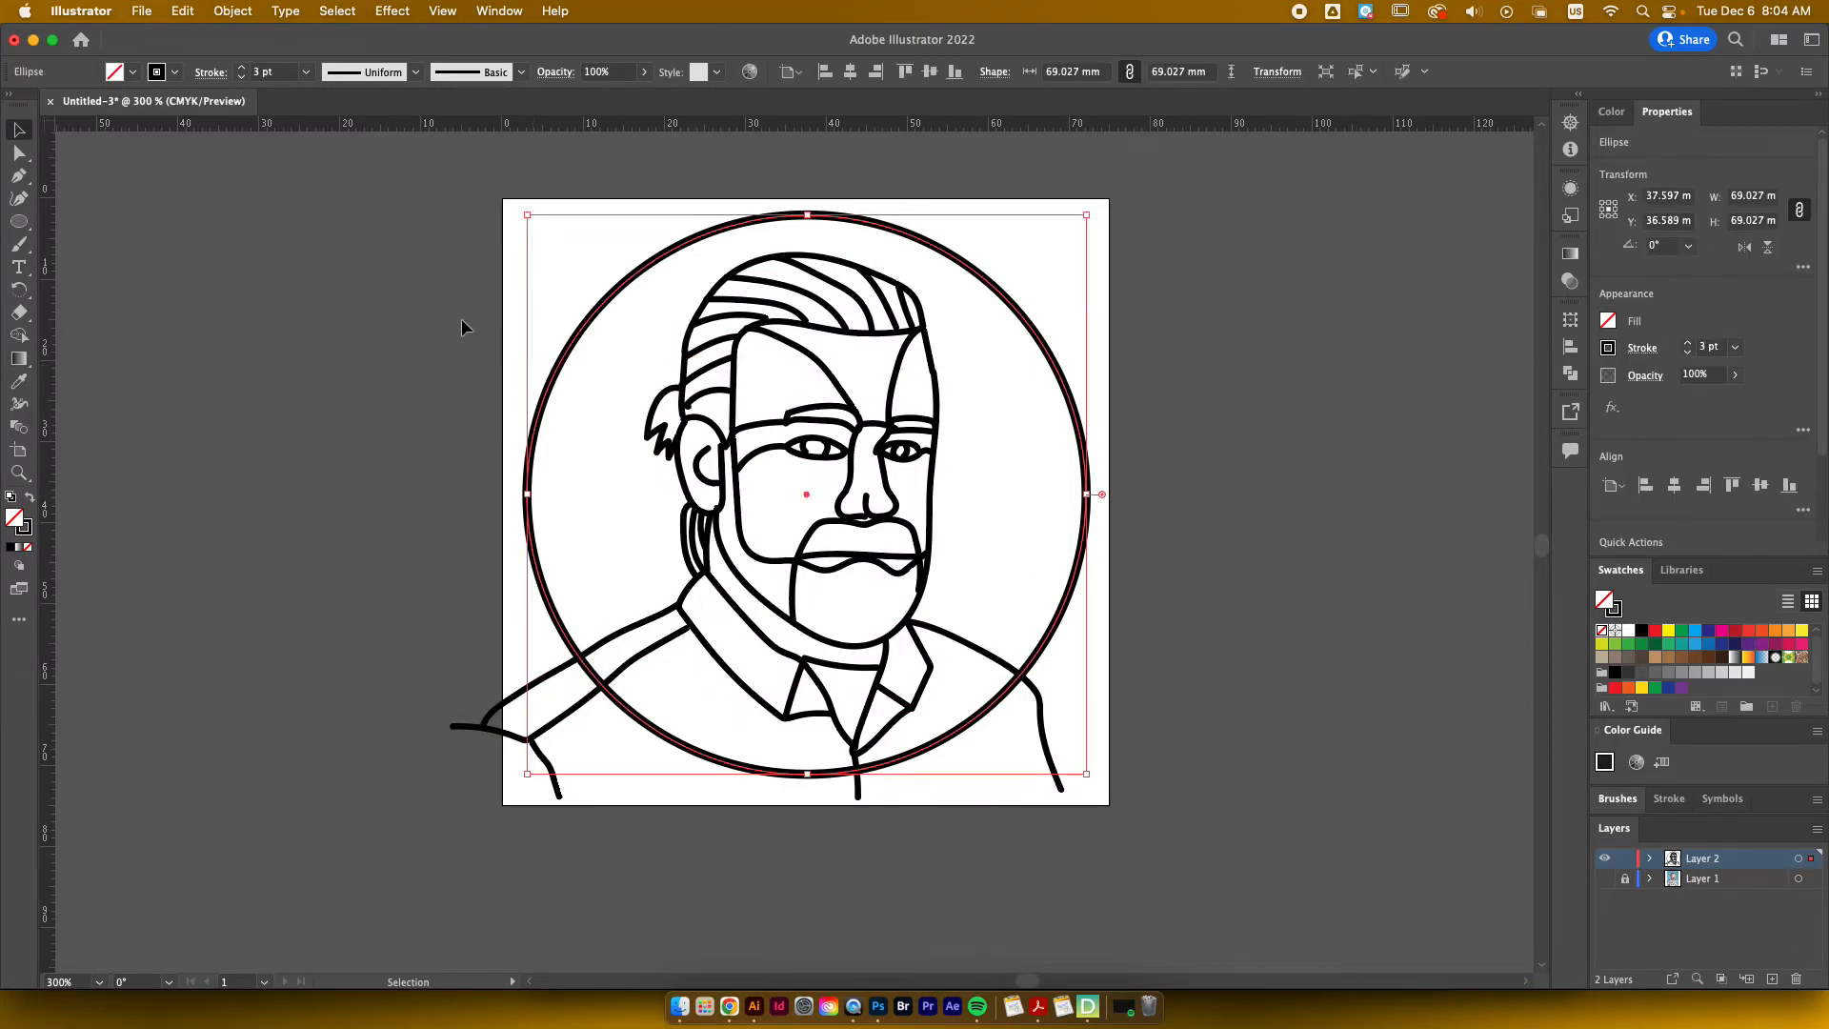
pyautogui.click(233, 11)
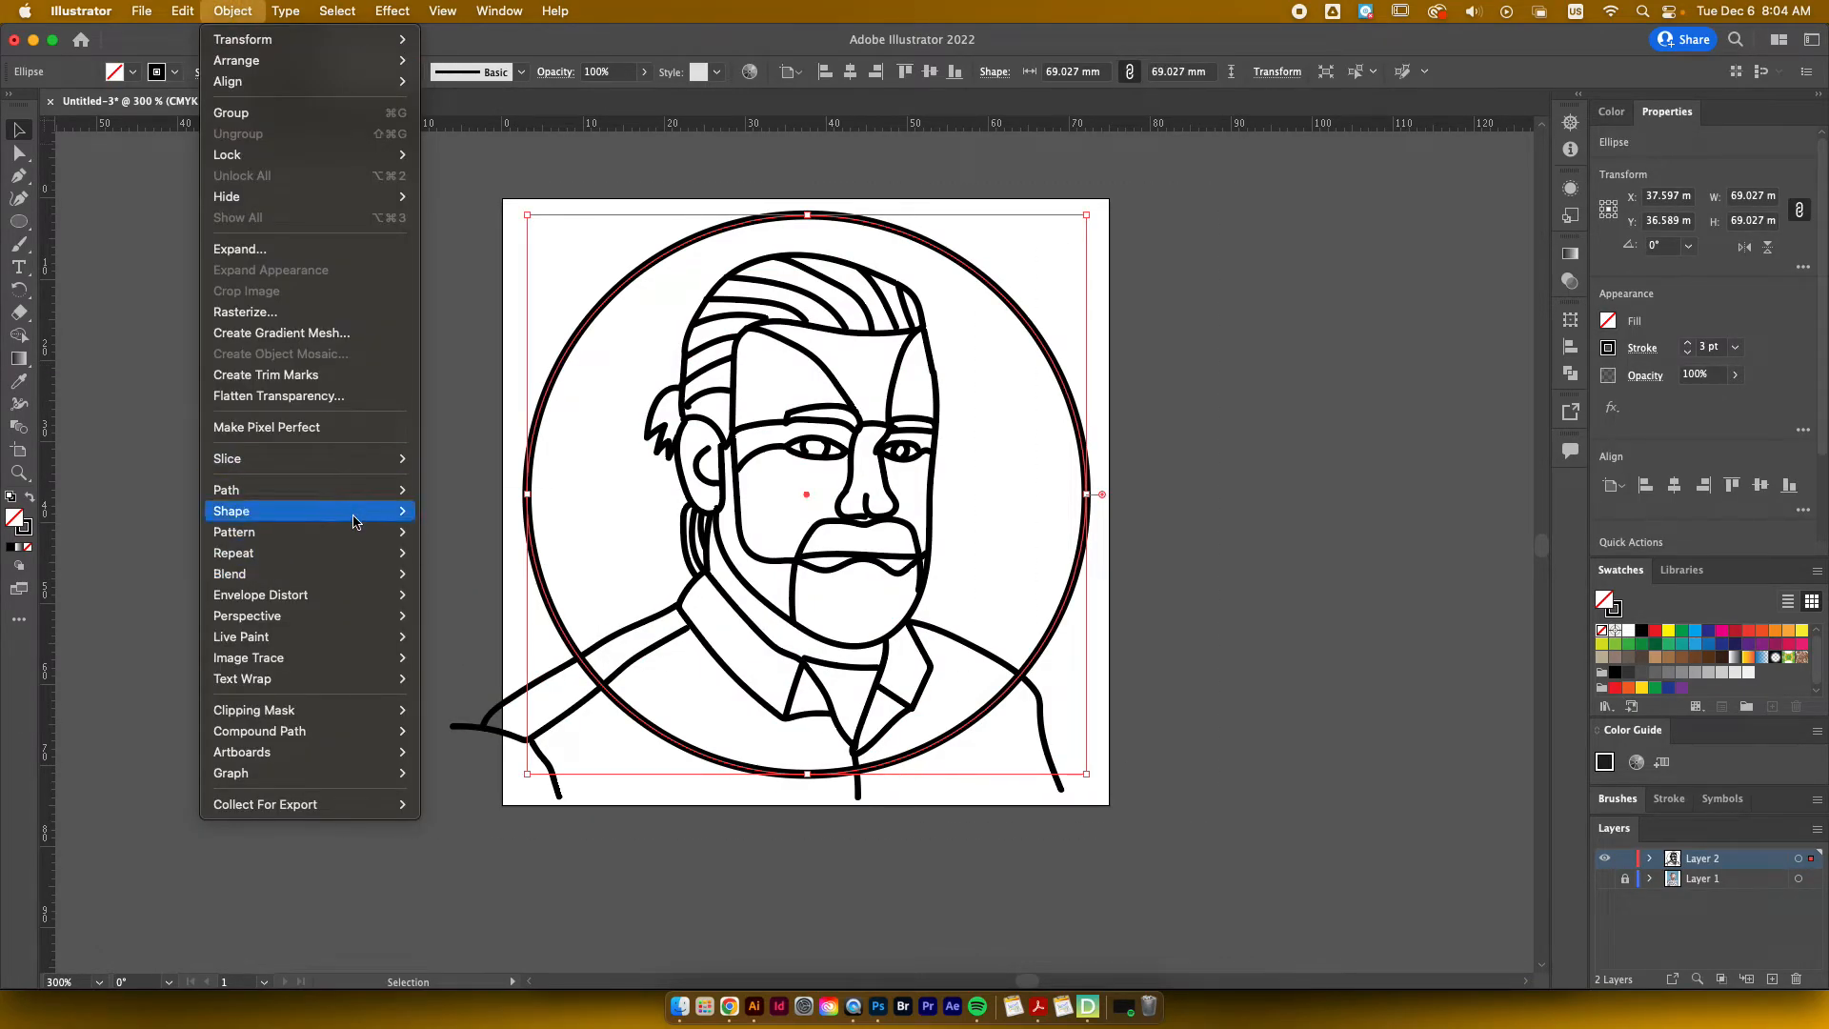
pyautogui.moveTo(358, 490)
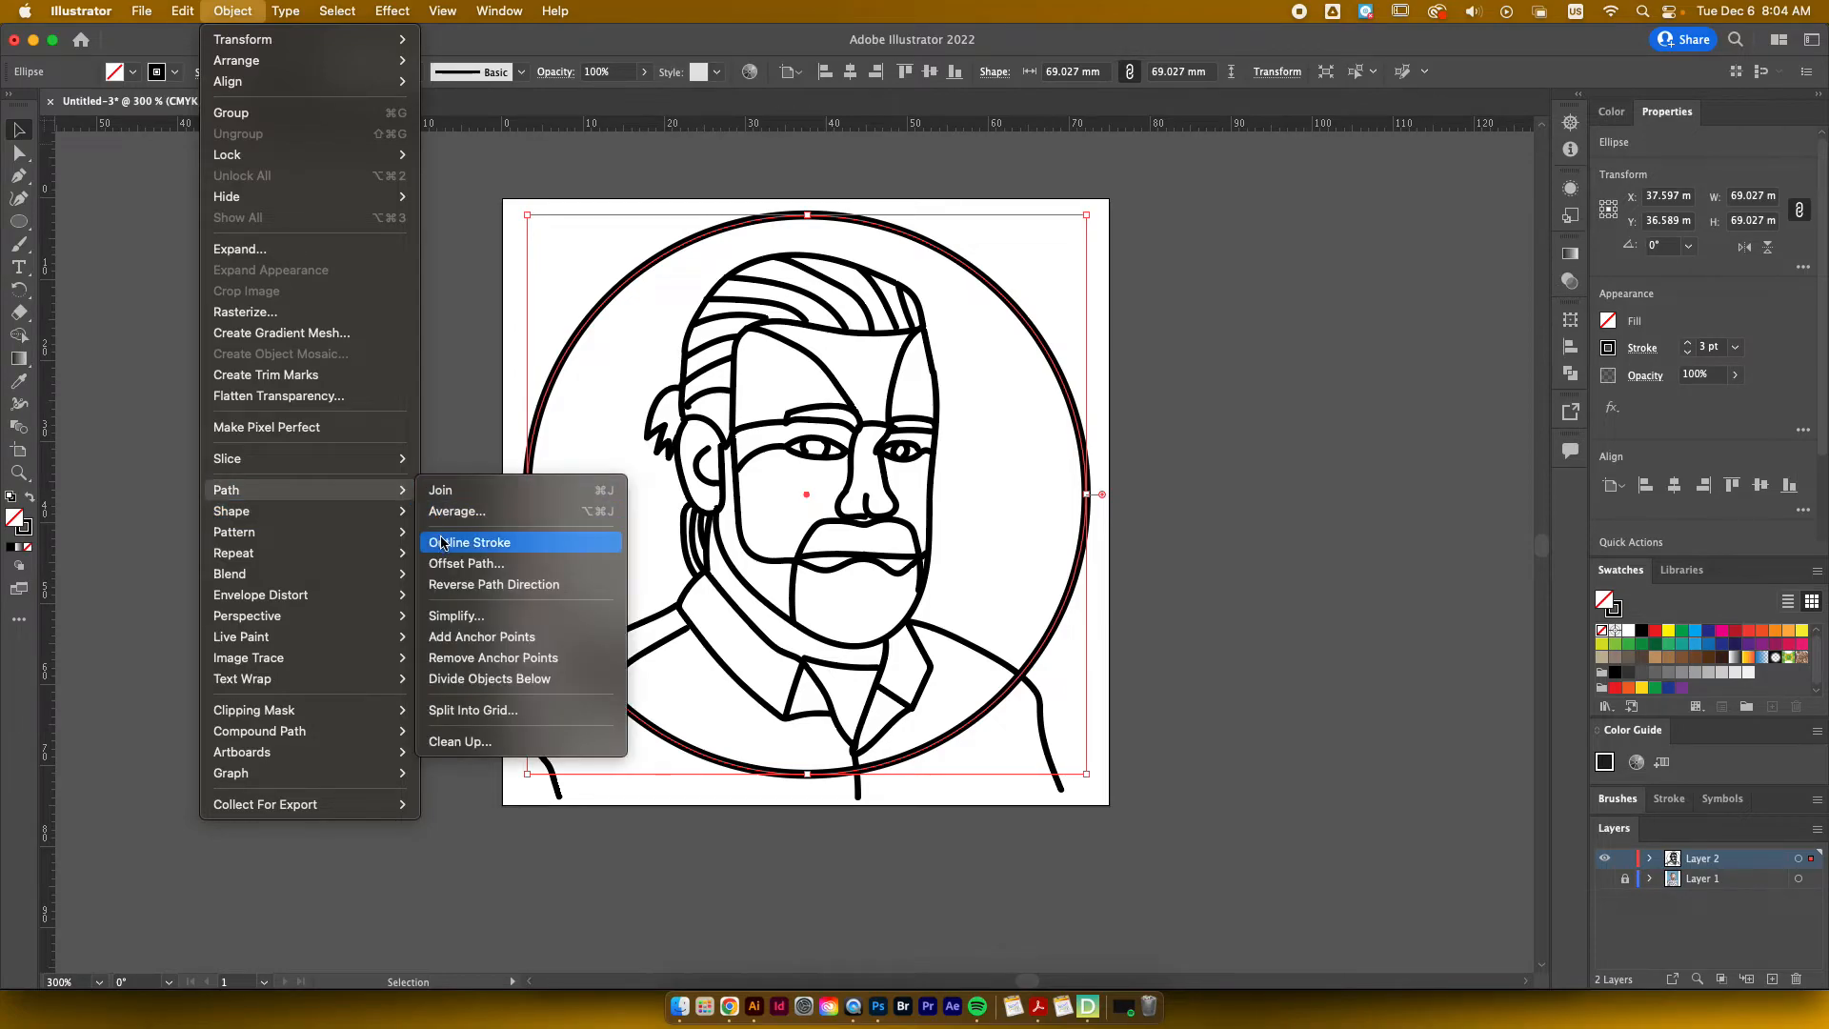
pyautogui.click(469, 541)
pyautogui.click(350, 456)
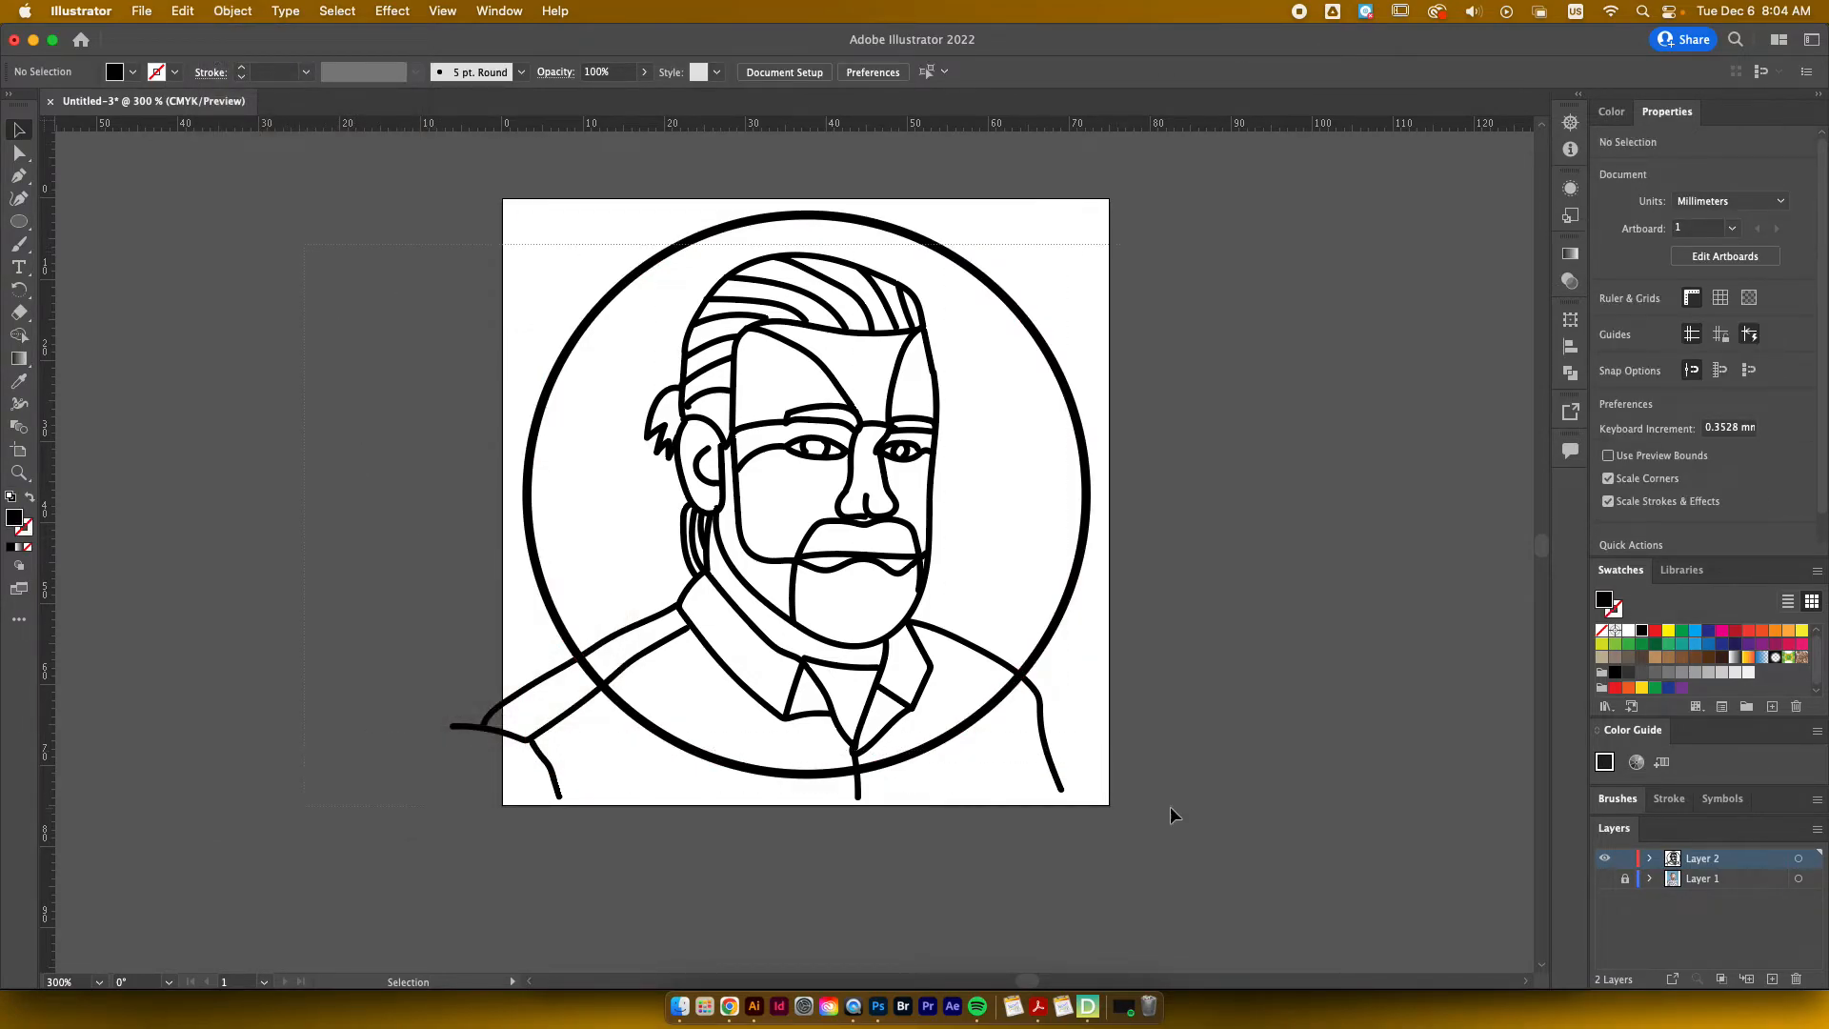
# Step: Select all the artwork and remove the shoulder and shirt lines extending outside the circle with the Shape Builder tool
pyautogui.press('super+a')
pyautogui.click(20, 336)
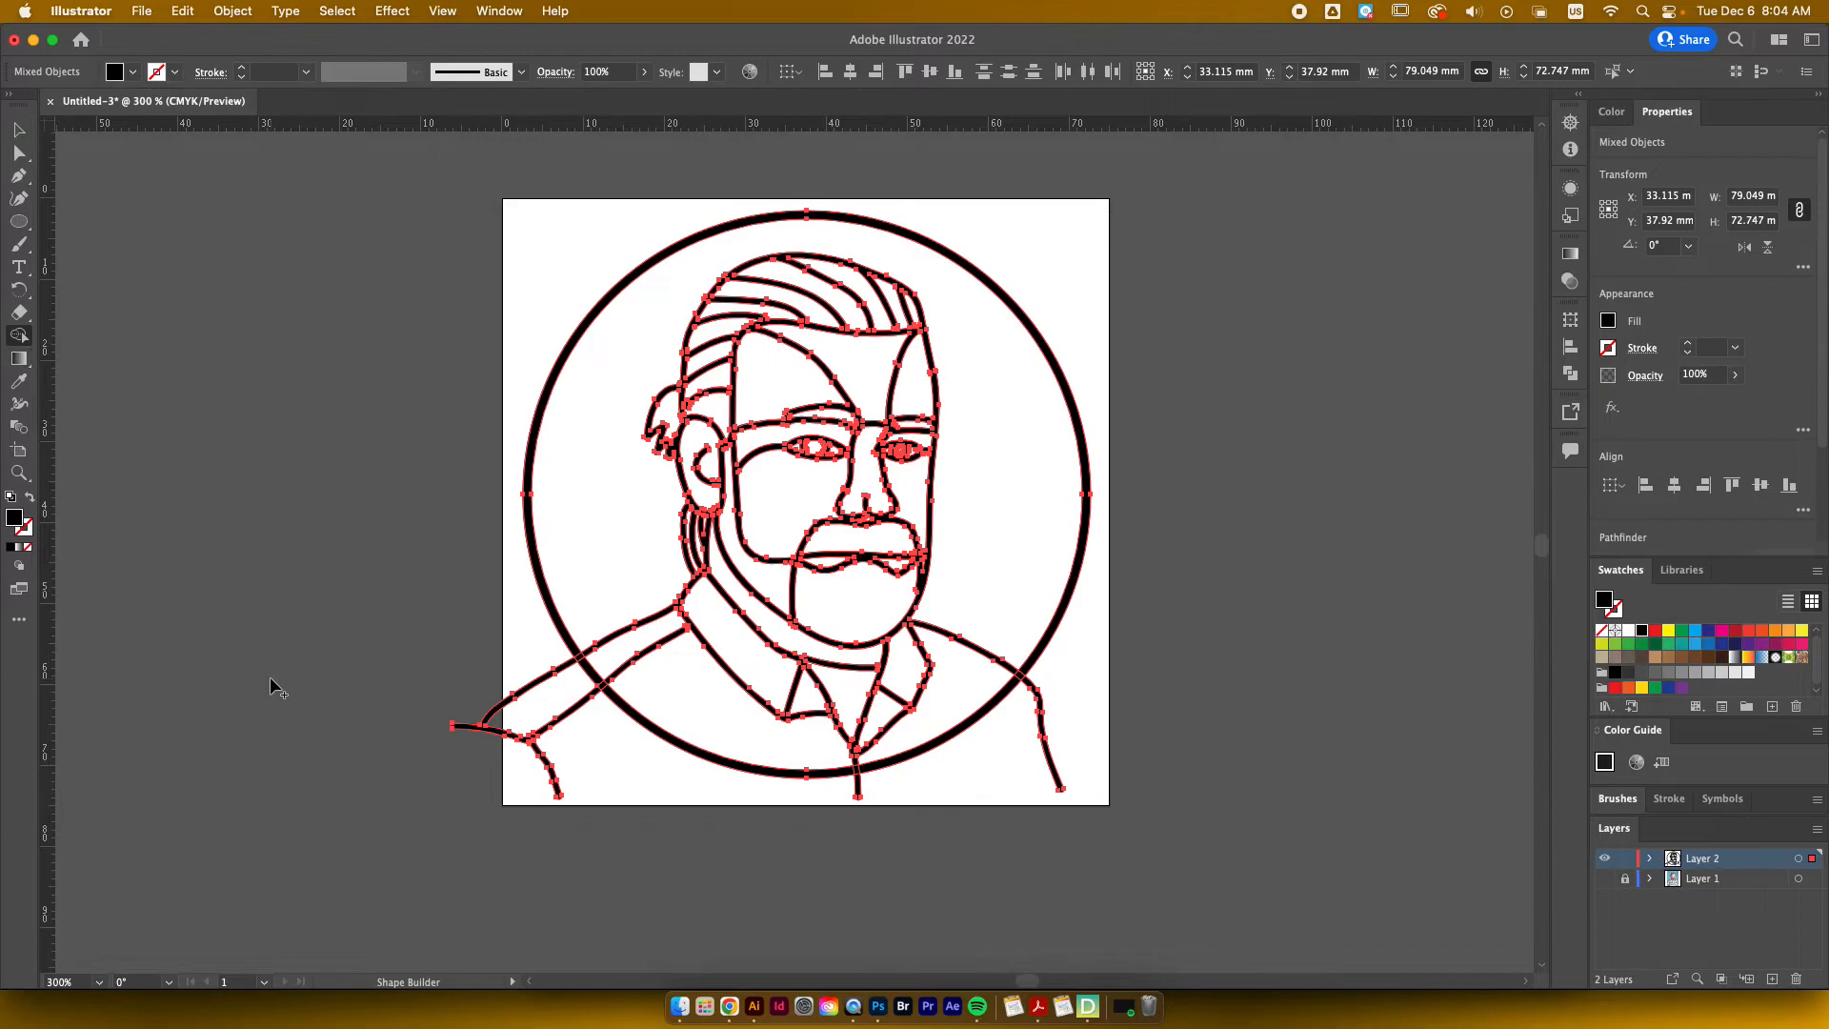
pyautogui.moveTo(471, 621); pyautogui.dragTo(604, 753)
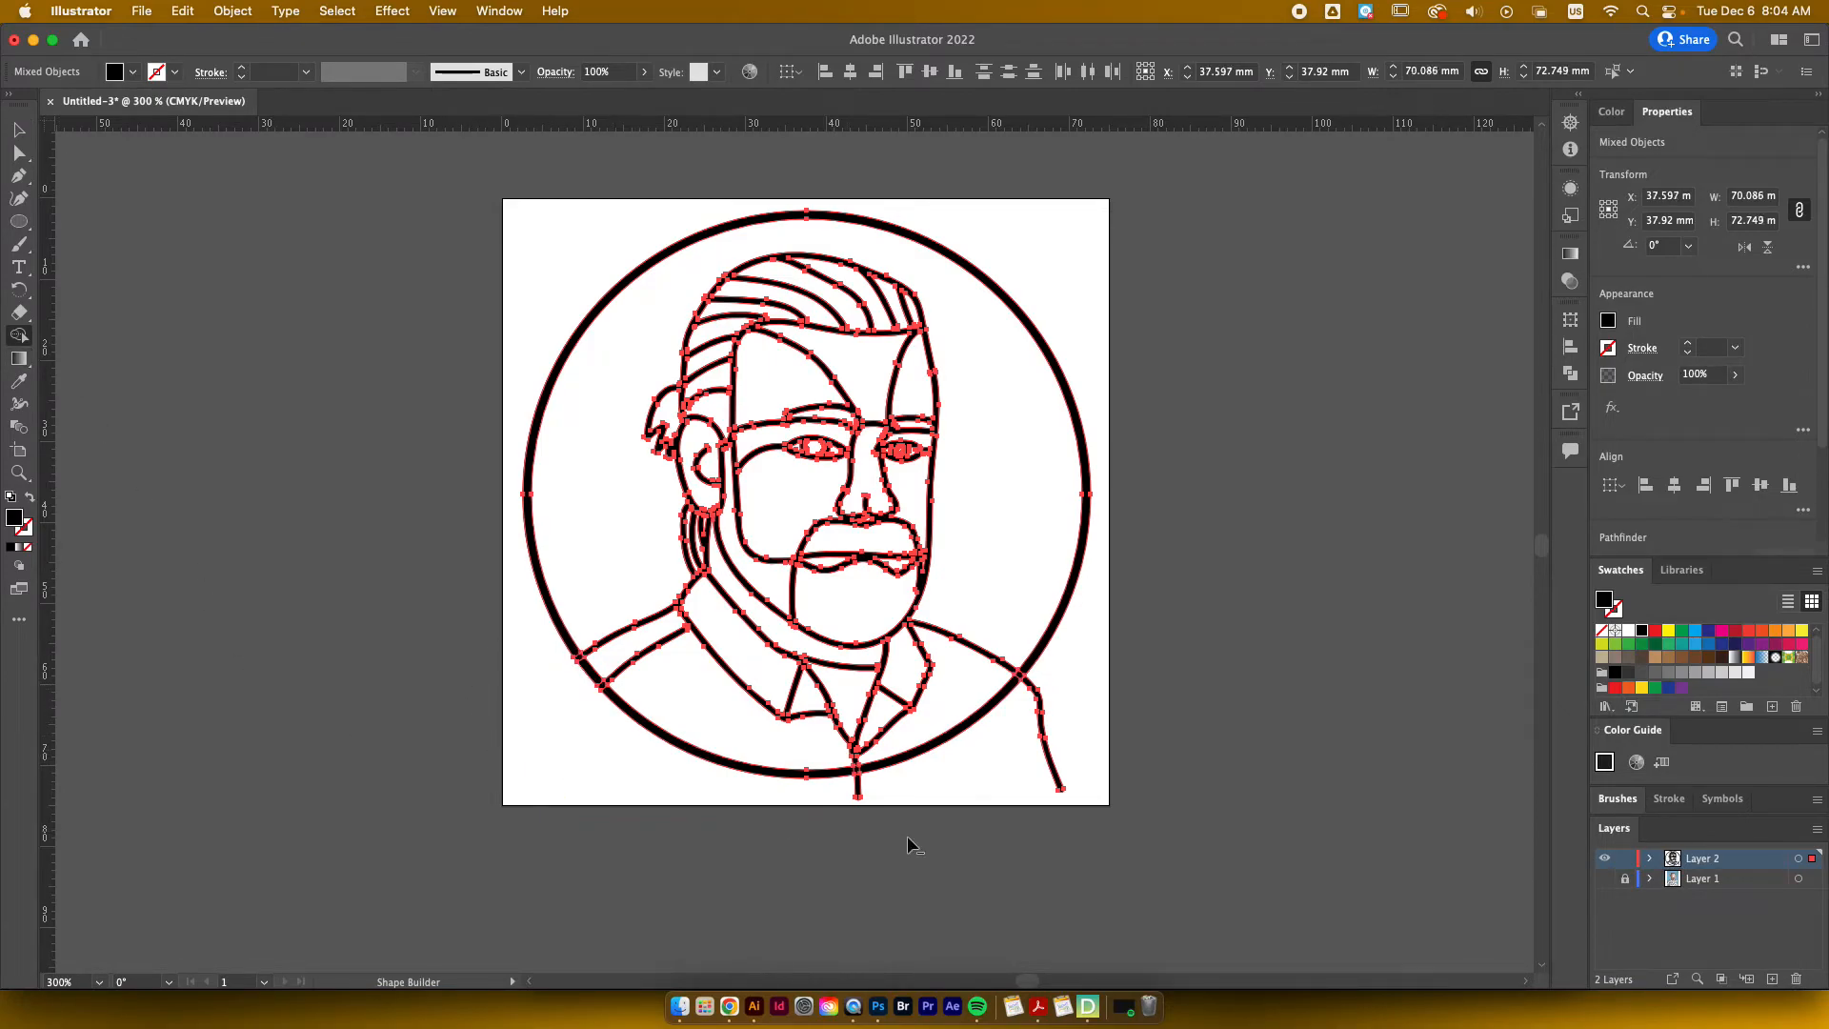
pyautogui.moveTo(836, 803)
pyautogui.mouseDown()
pyautogui.moveTo(1005, 779)
pyautogui.moveTo(973, 777)
pyautogui.moveTo(1034, 722)
pyautogui.mouseUp()
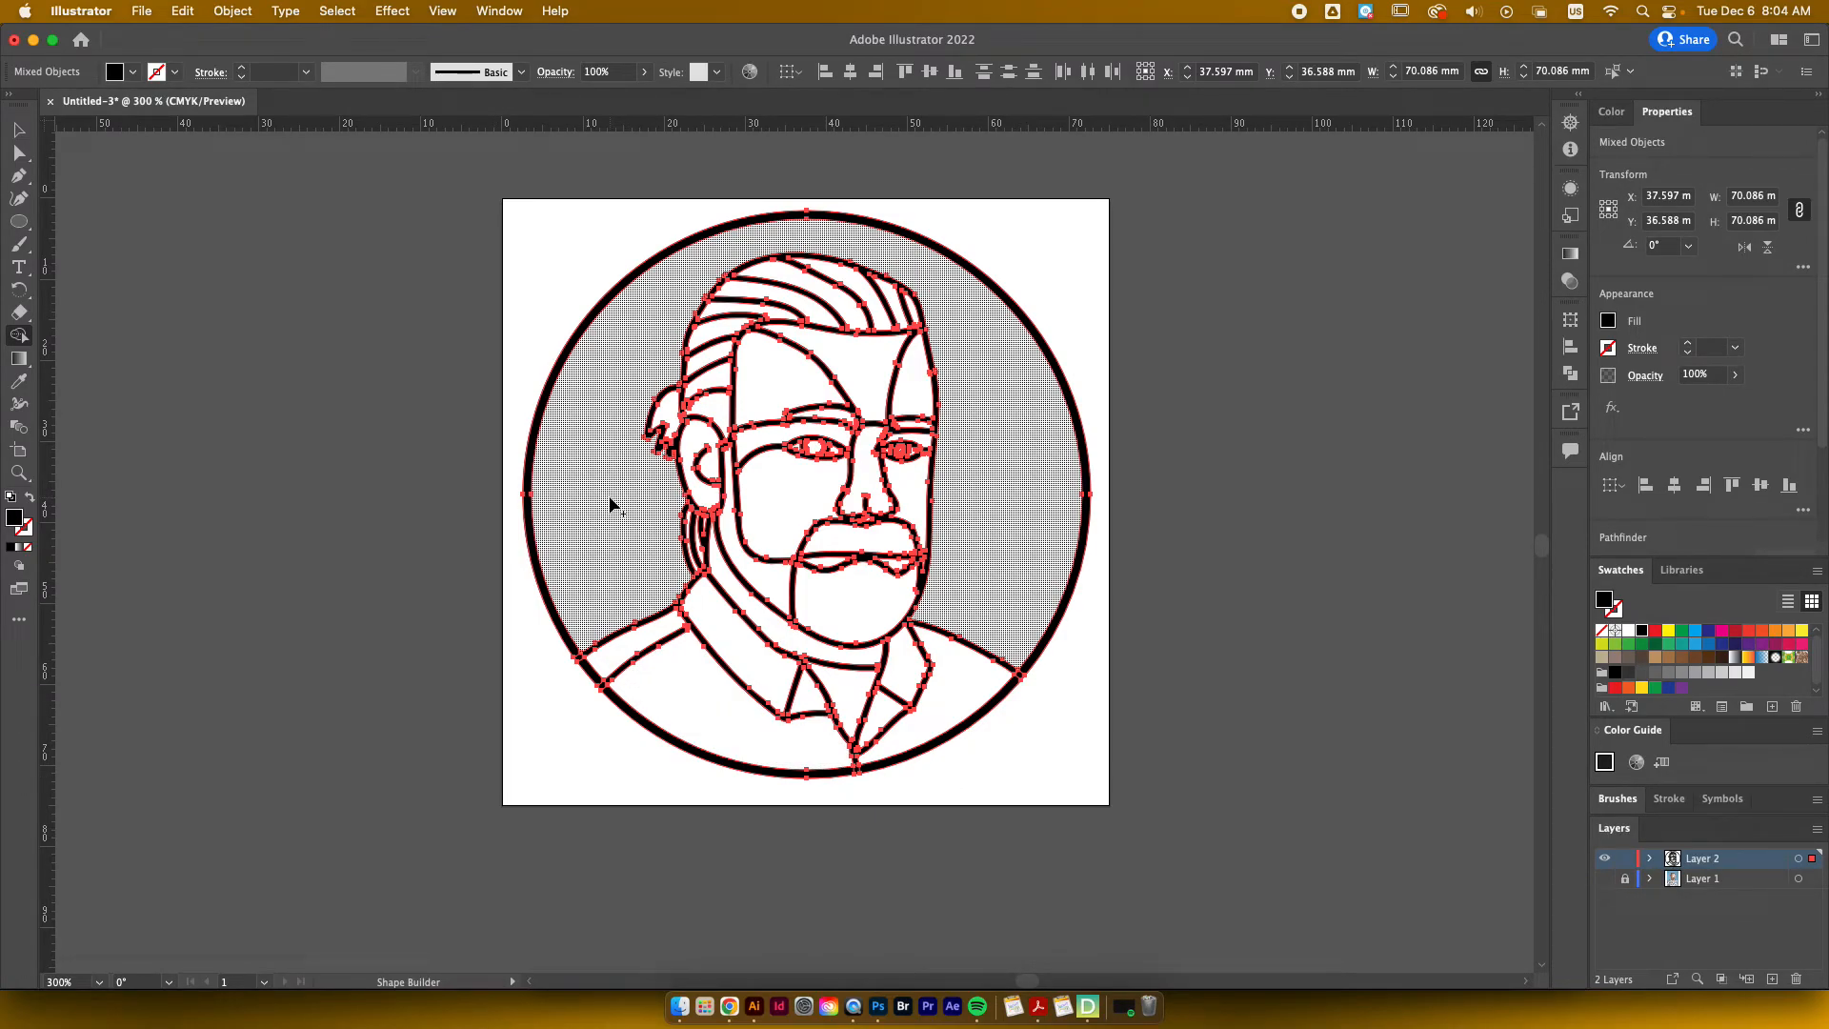
# Step: Fill the background area between the portrait and the circle with black using the Shape Builder tool, and deselect the artwork
pyautogui.click(610, 505)
pyautogui.click(19, 128)
pyautogui.click(436, 397)
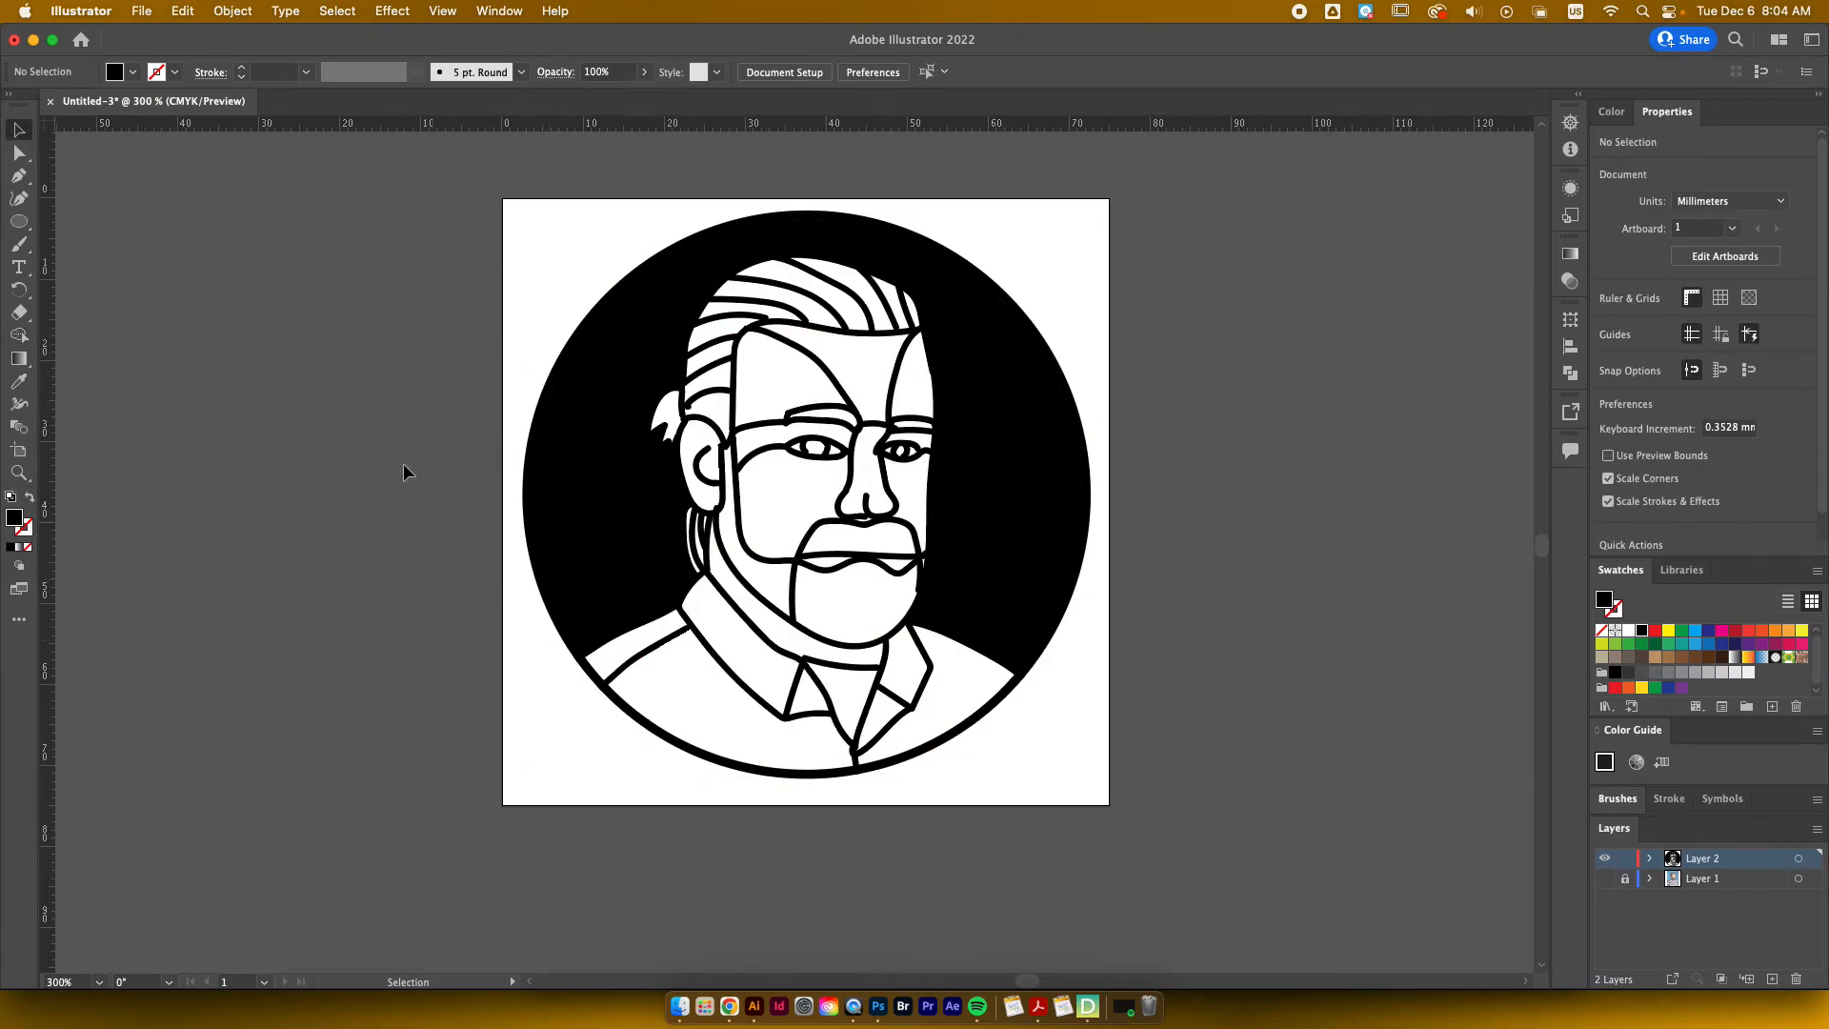
# Step: Draw a small circle about 3.5 mm in diameter in the black background above the head, and deselect it
pyautogui.click(19, 221)
pyautogui.moveTo(798, 219); pyautogui.dragTo(825, 245)
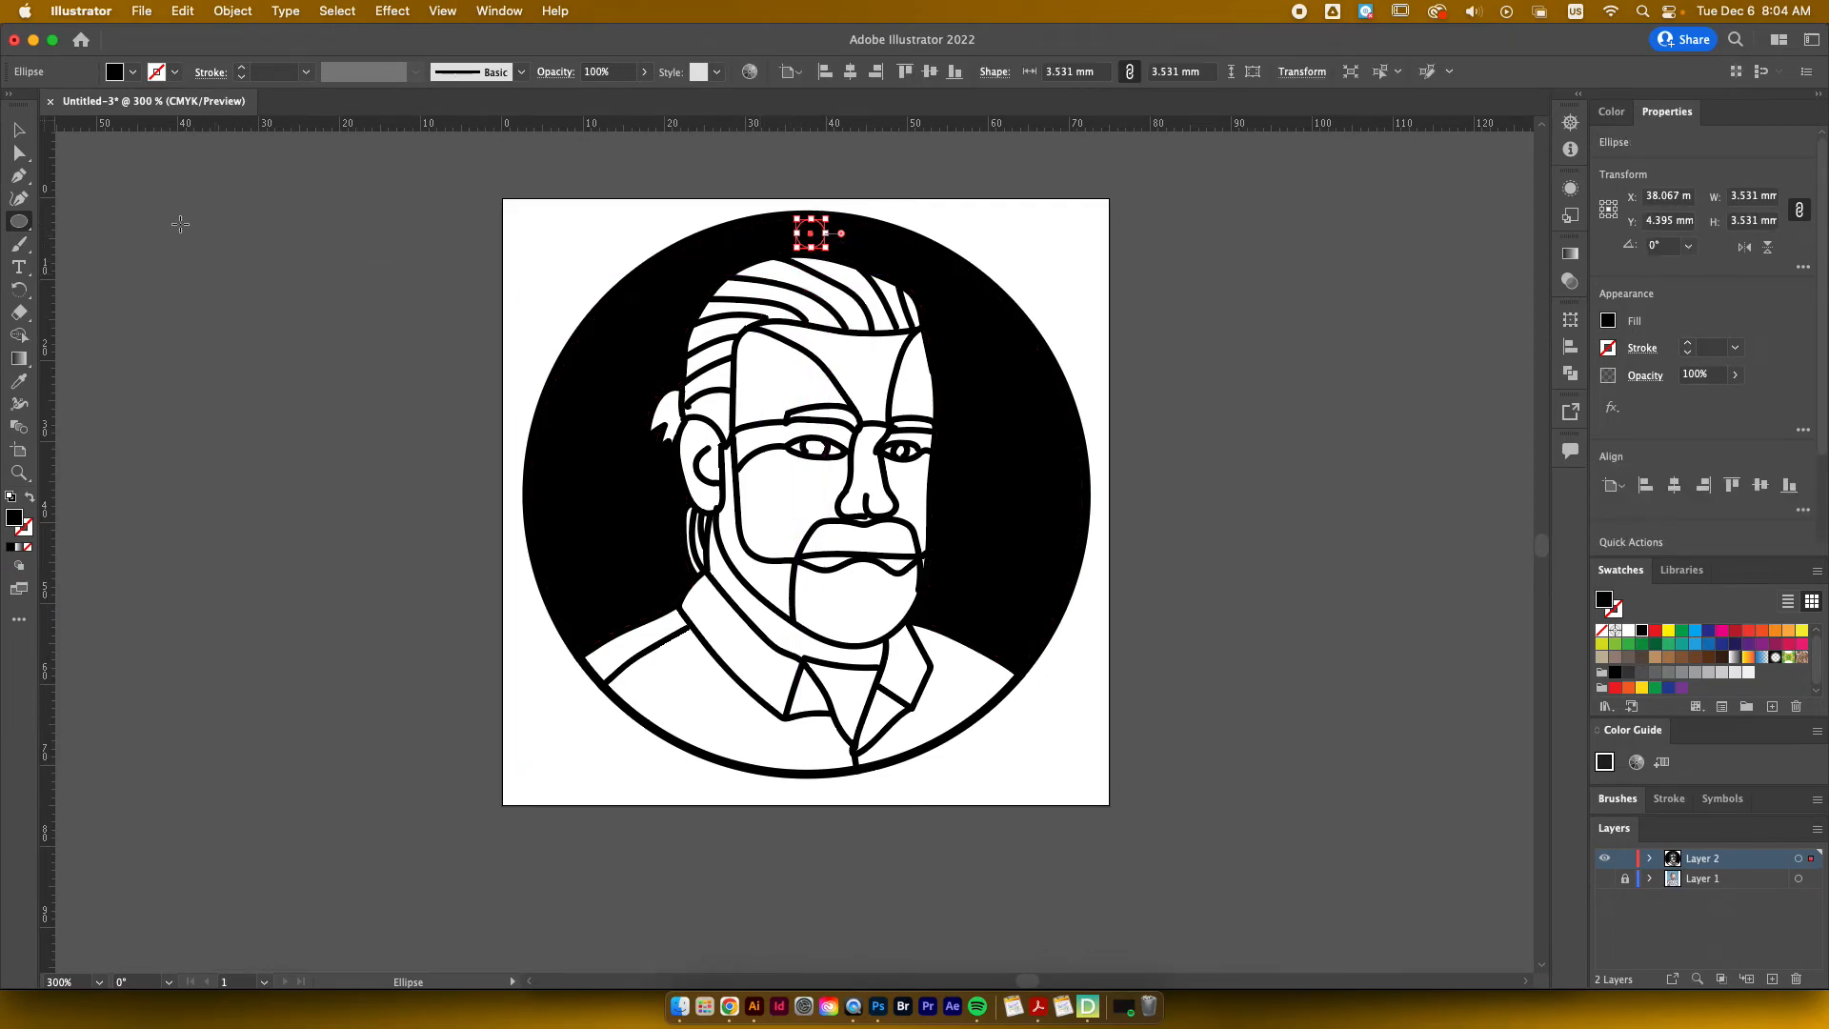
pyautogui.click(19, 129)
pyautogui.click(735, 185)
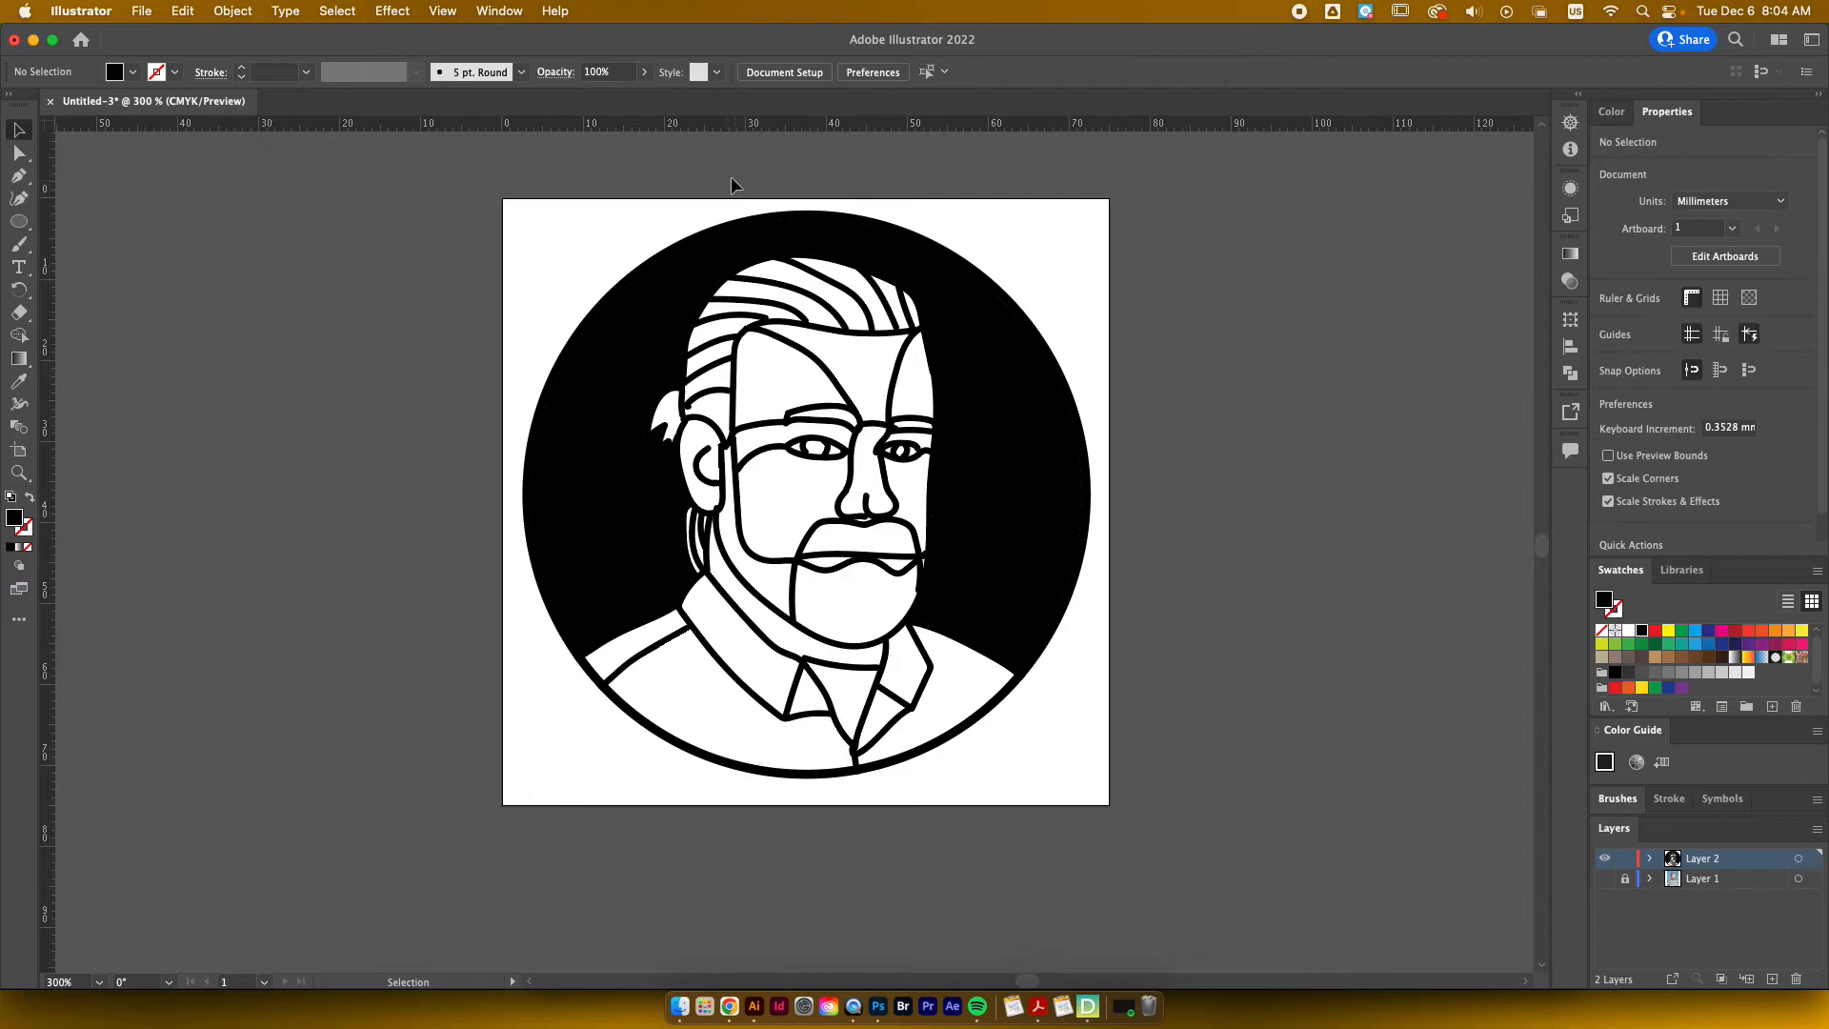
# Step: Select all the artwork and cut the small circle out of the black background as a hanging hole with the Shape Builder tool
pyautogui.press('super+a')
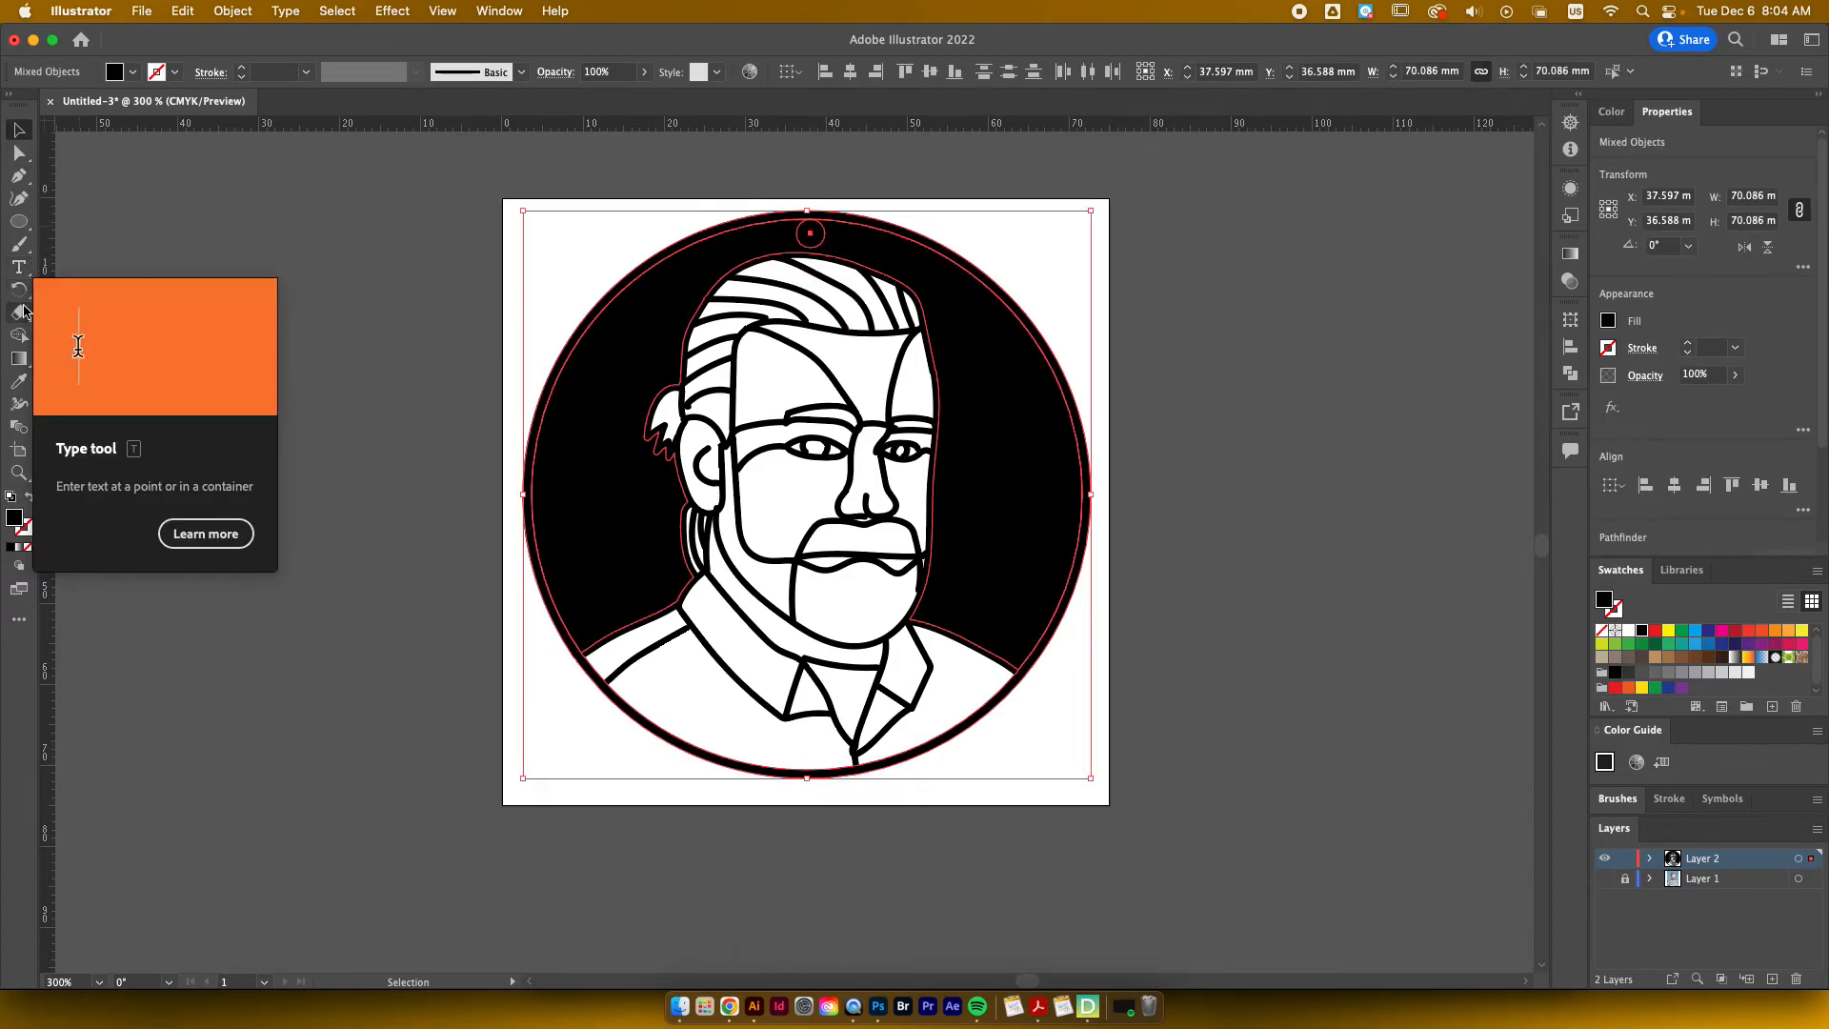
pyautogui.click(18, 334)
pyautogui.keyDown('alt'); pyautogui.click(809, 233); pyautogui.keyUp('alt')
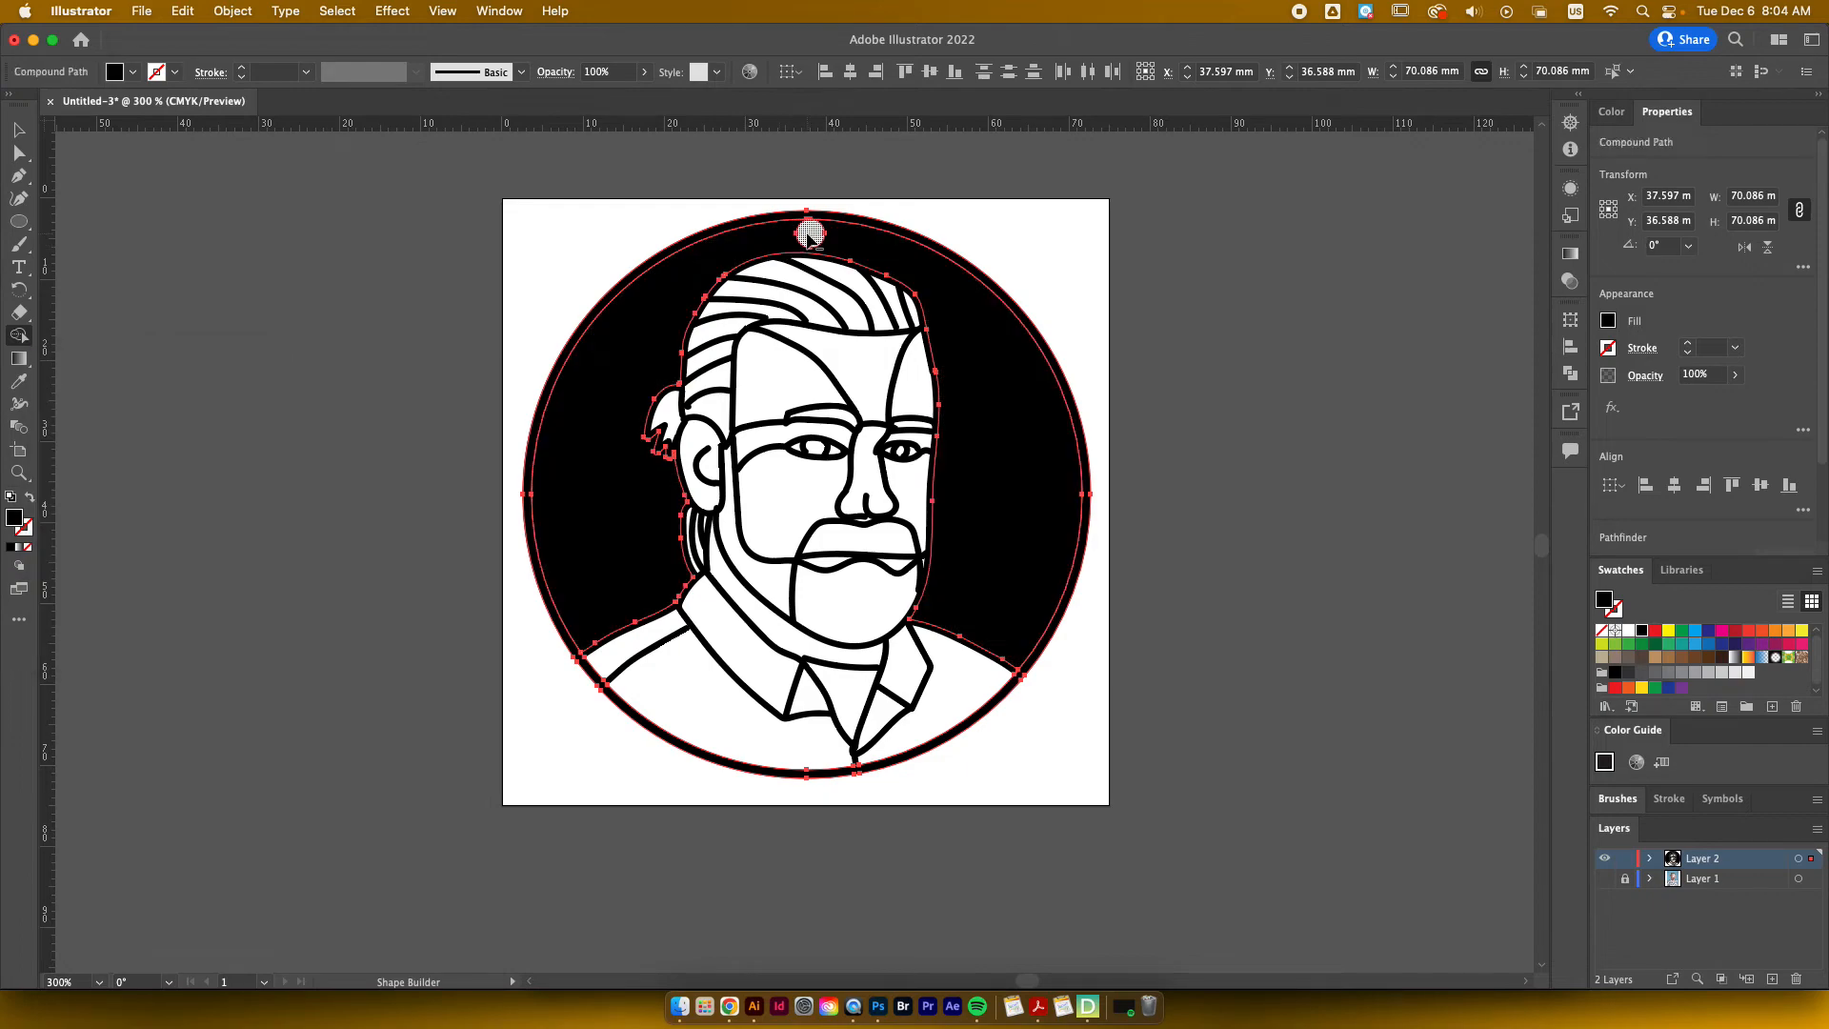
pyautogui.click(23, 124)
# Step: Select the whole ornament, unite it into one shape with Pathfinder, and deselect it
pyautogui.moveTo(385, 215); pyautogui.dragTo(1191, 871)
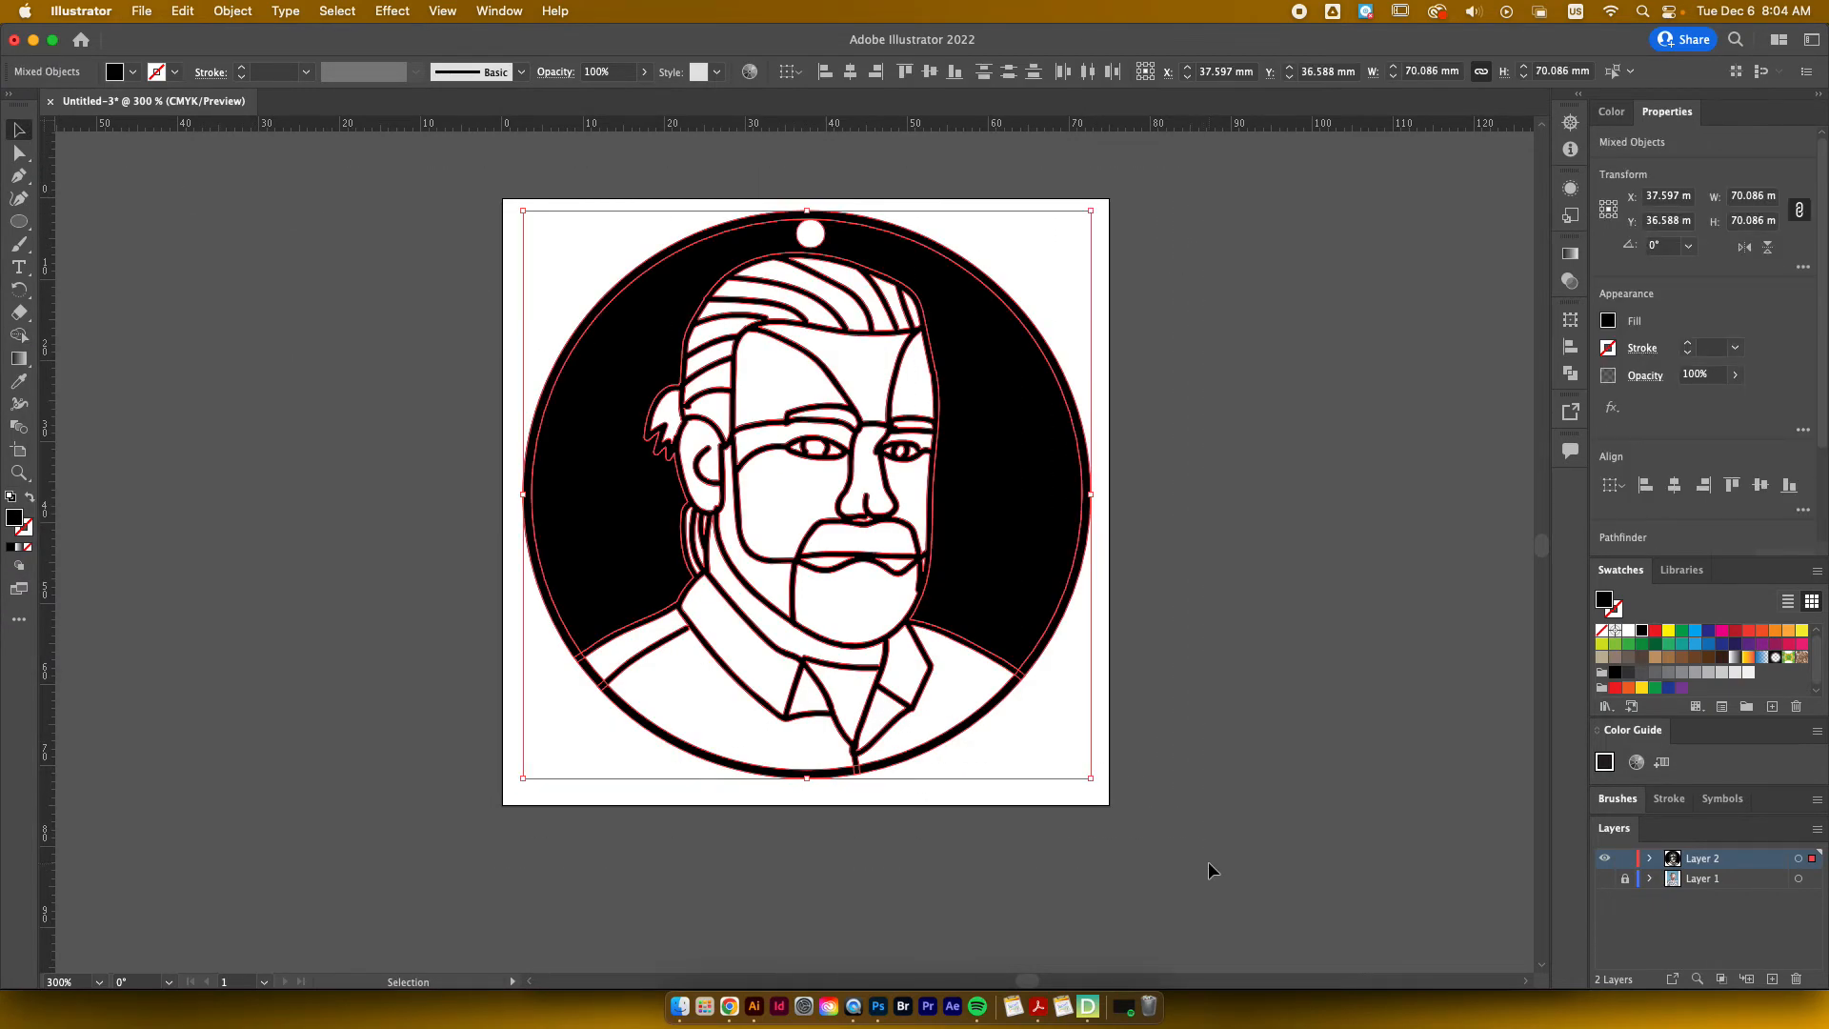
pyautogui.scroll(-3, 1787, 536)
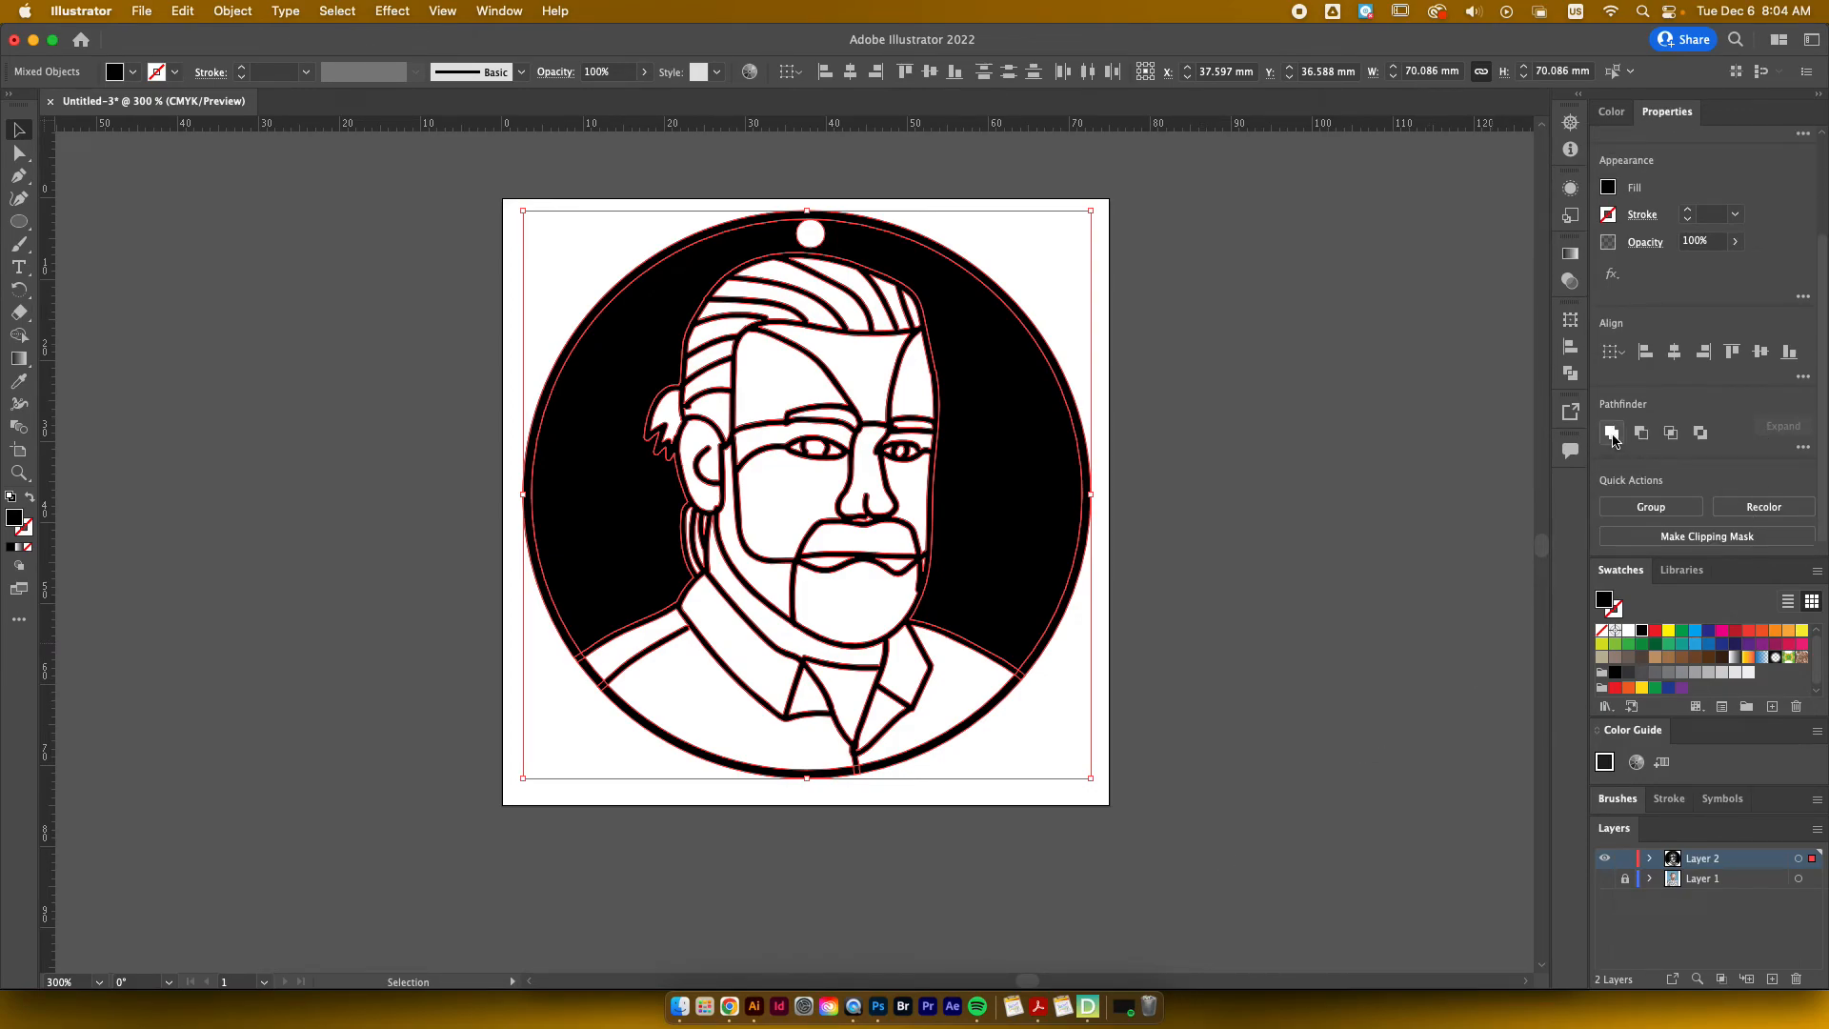
pyautogui.click(1611, 433)
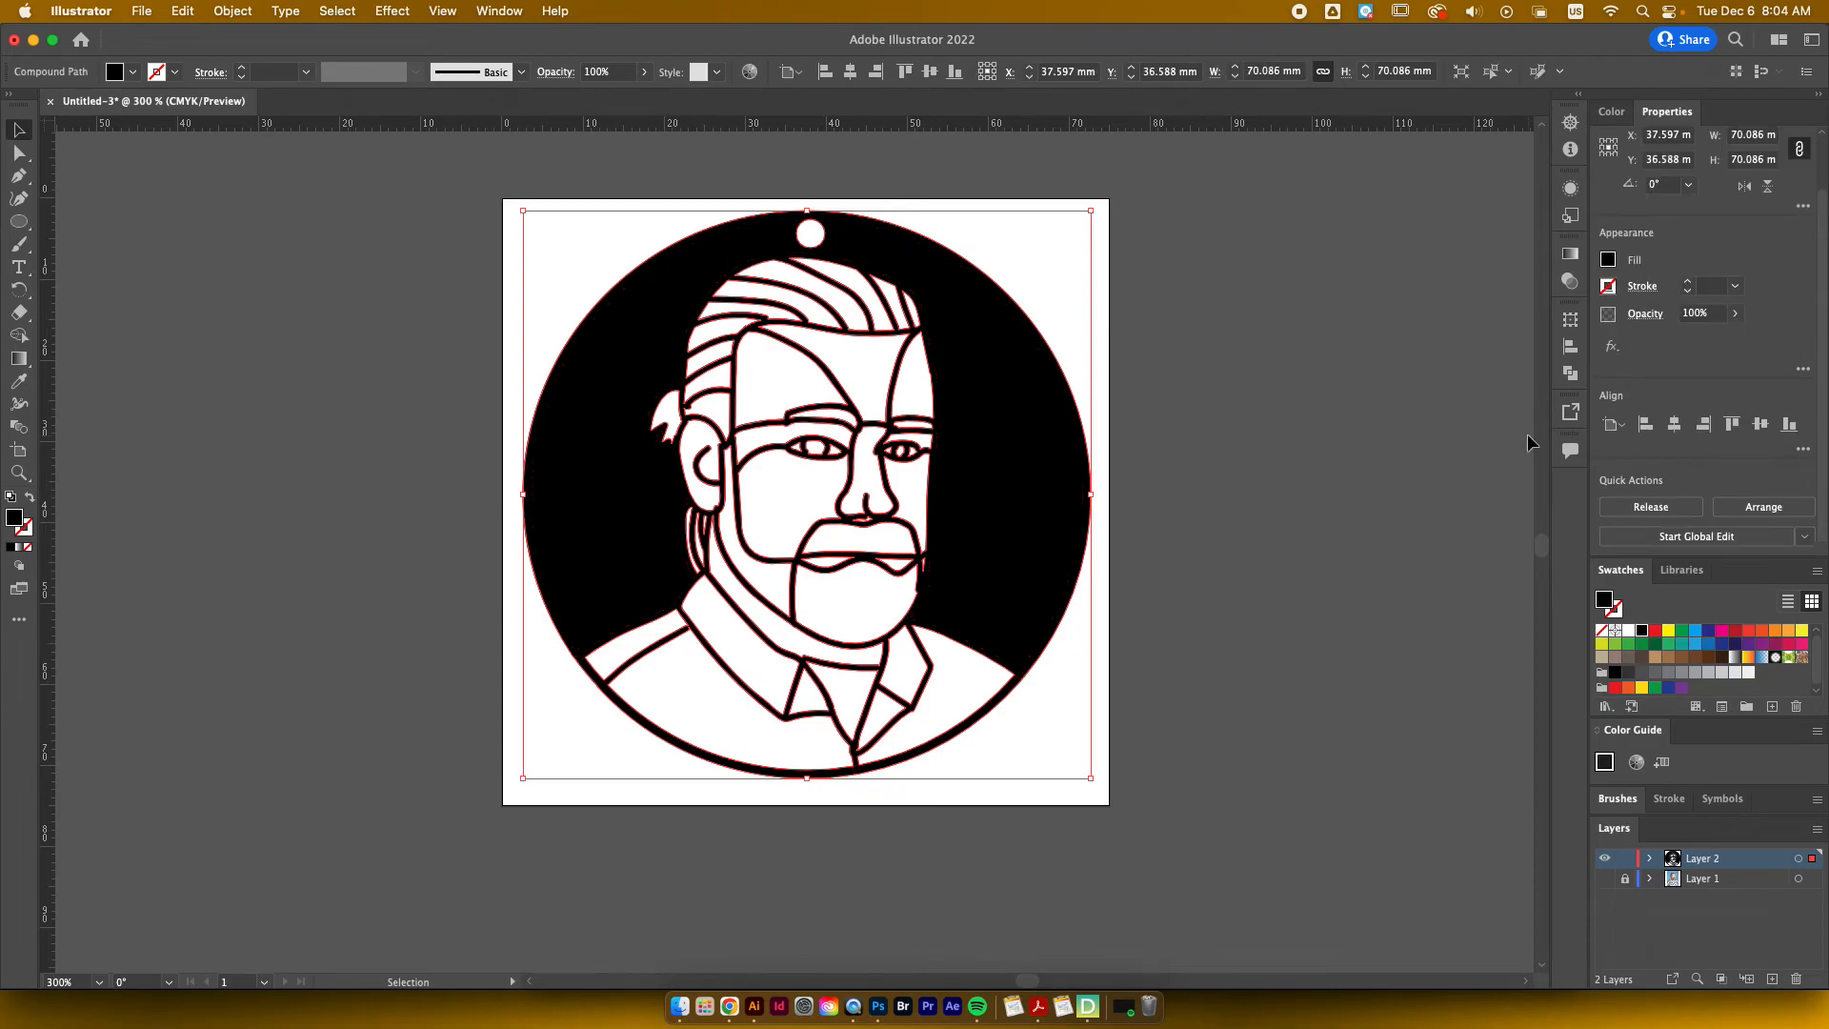
pyautogui.hscroll(-2, 1265, 396)
pyautogui.scroll(-1, 1266, 396)
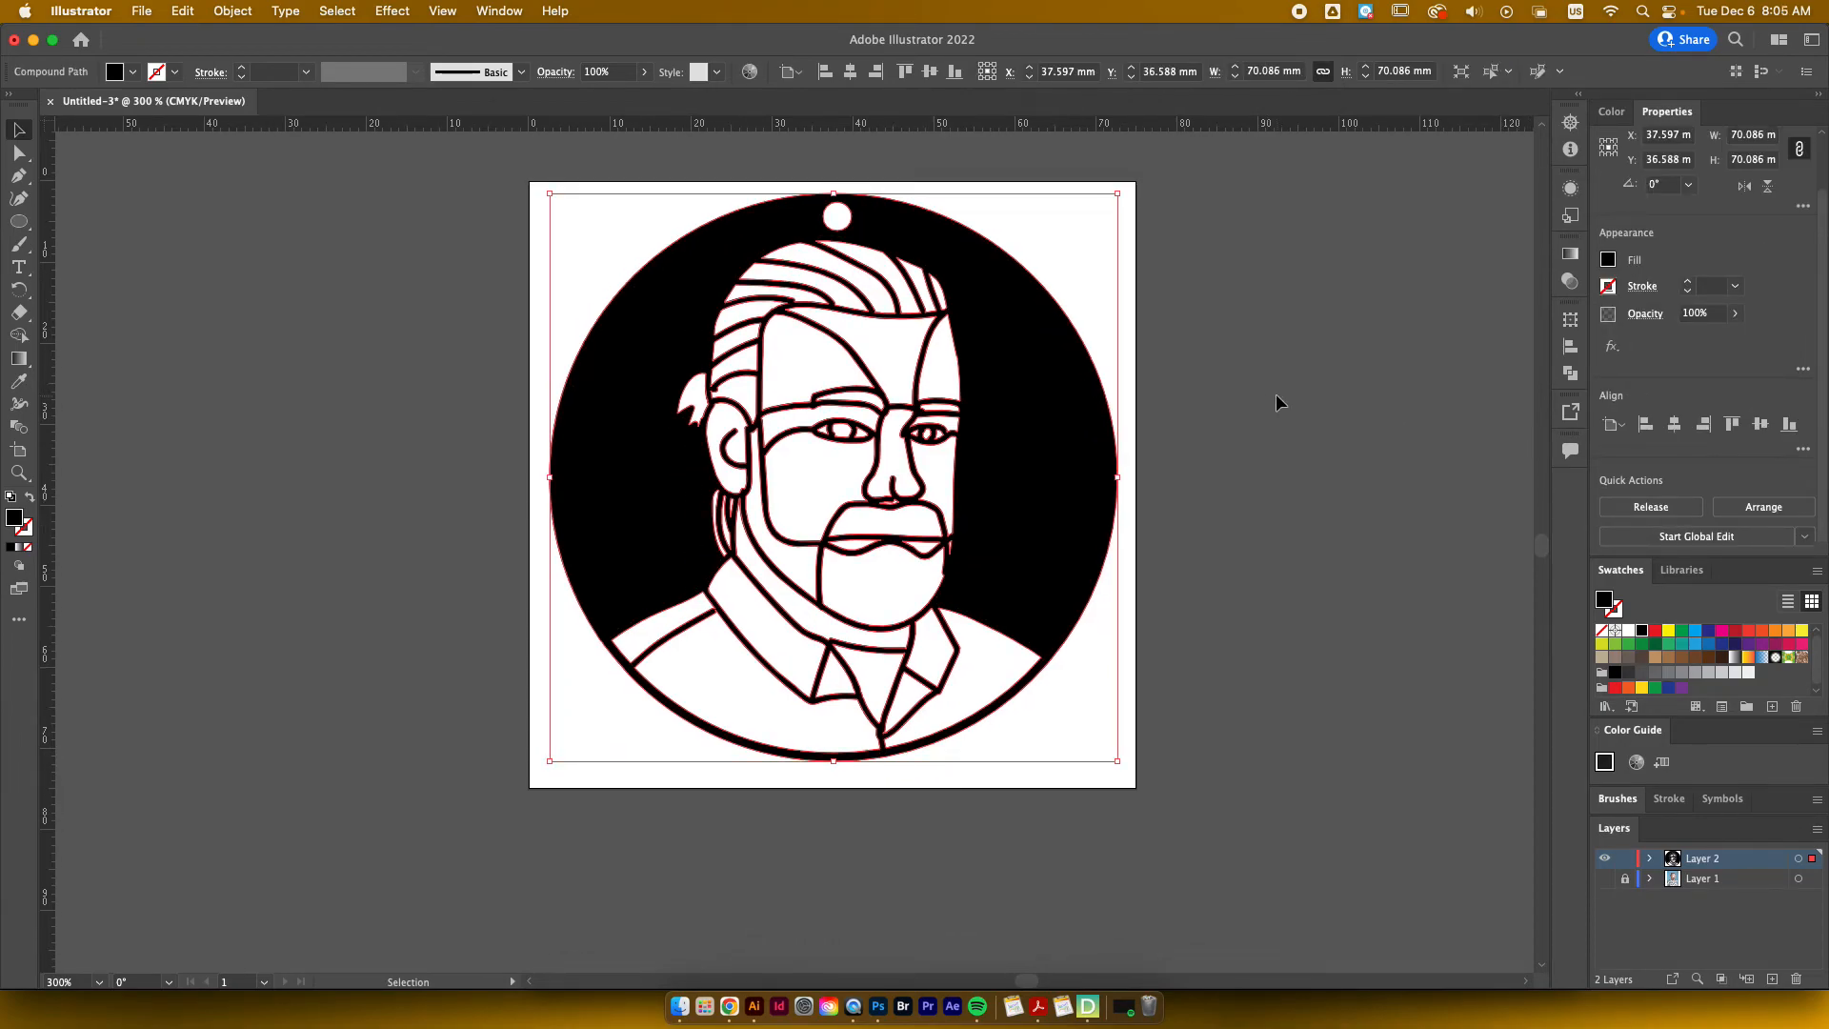
pyautogui.click(1284, 394)
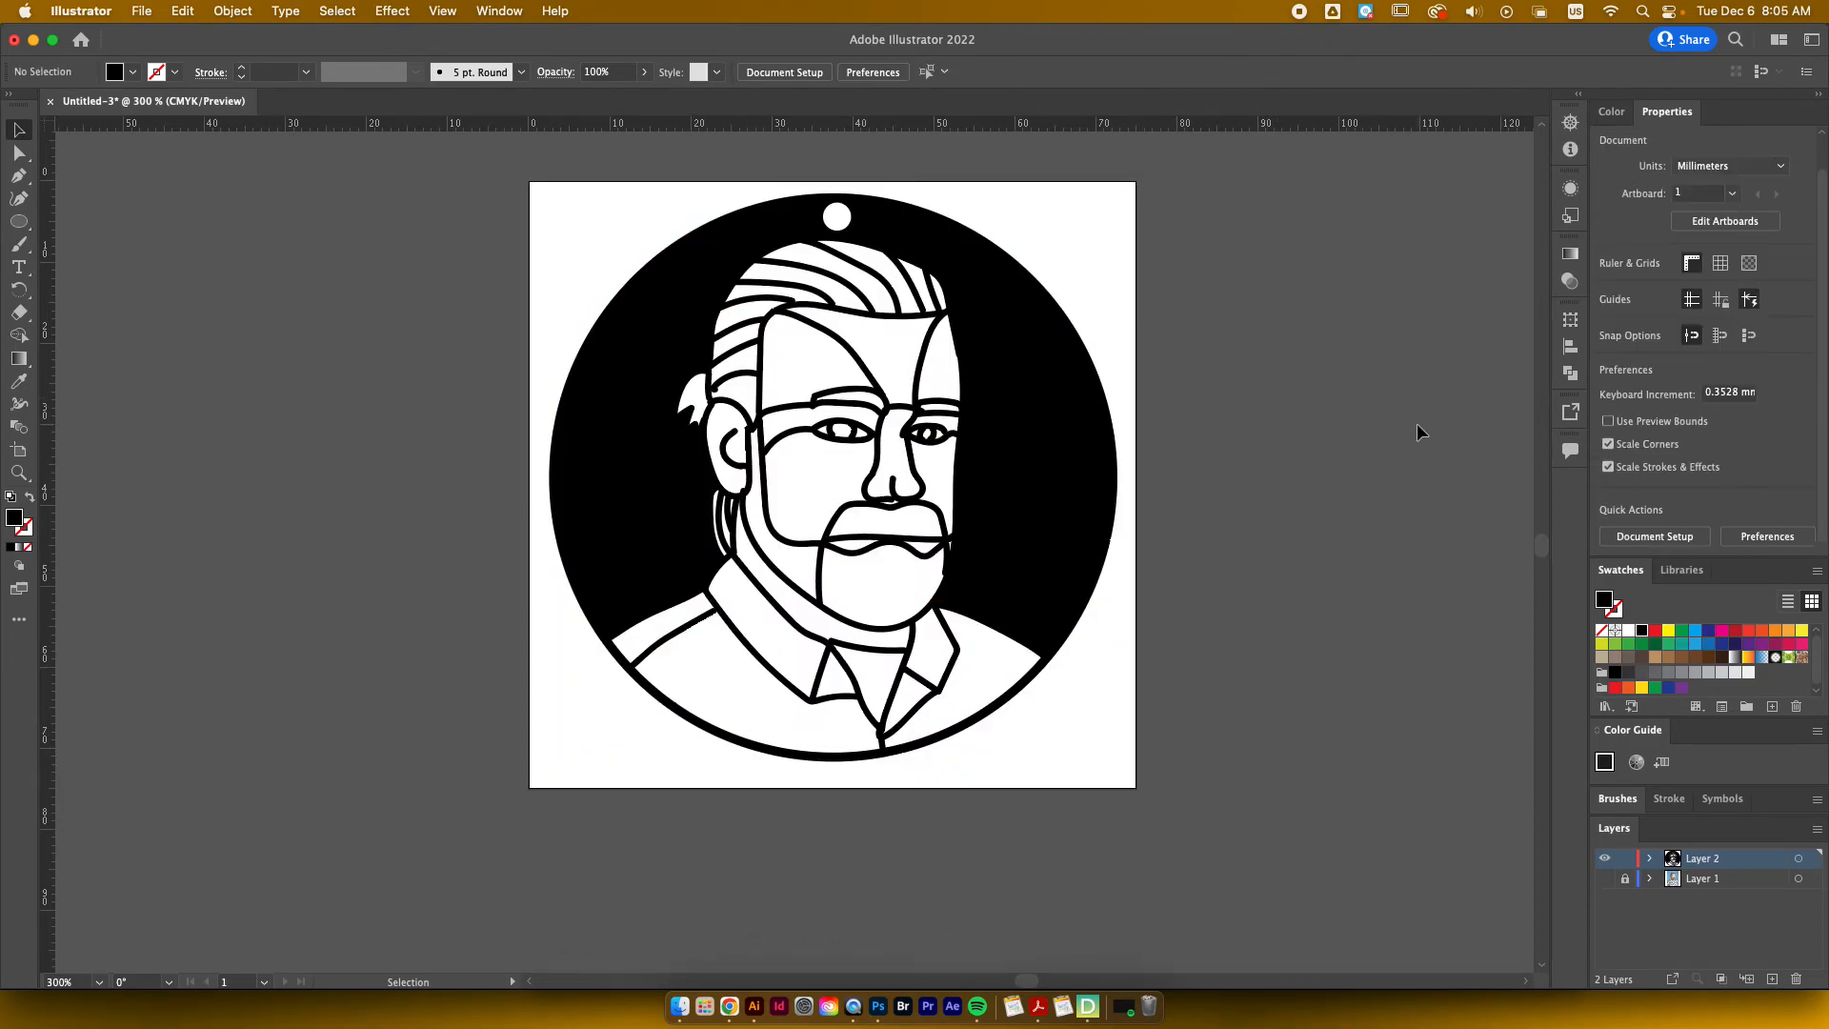
# Step: Save the document in SVG format as "Self Portrait Ornament" in the FDD folder, keeping the default SVG 1.1 options
pyautogui.click(143, 9)
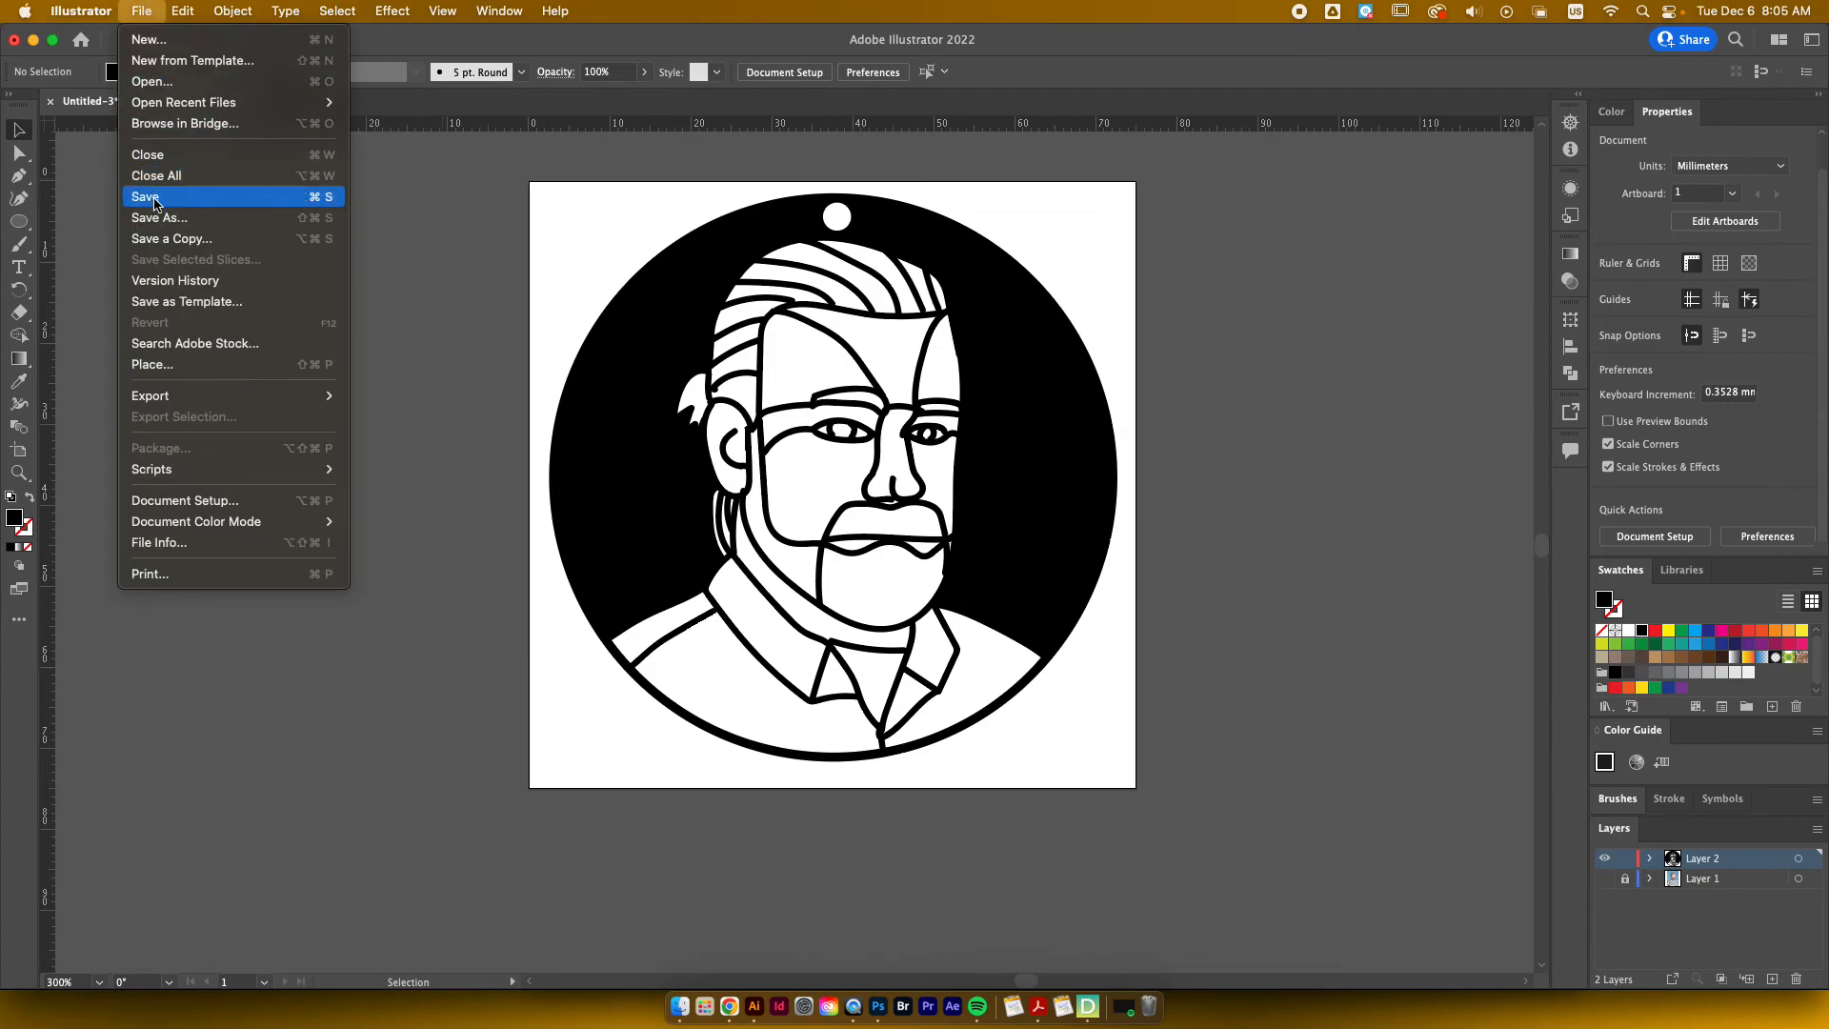
pyautogui.click(158, 206)
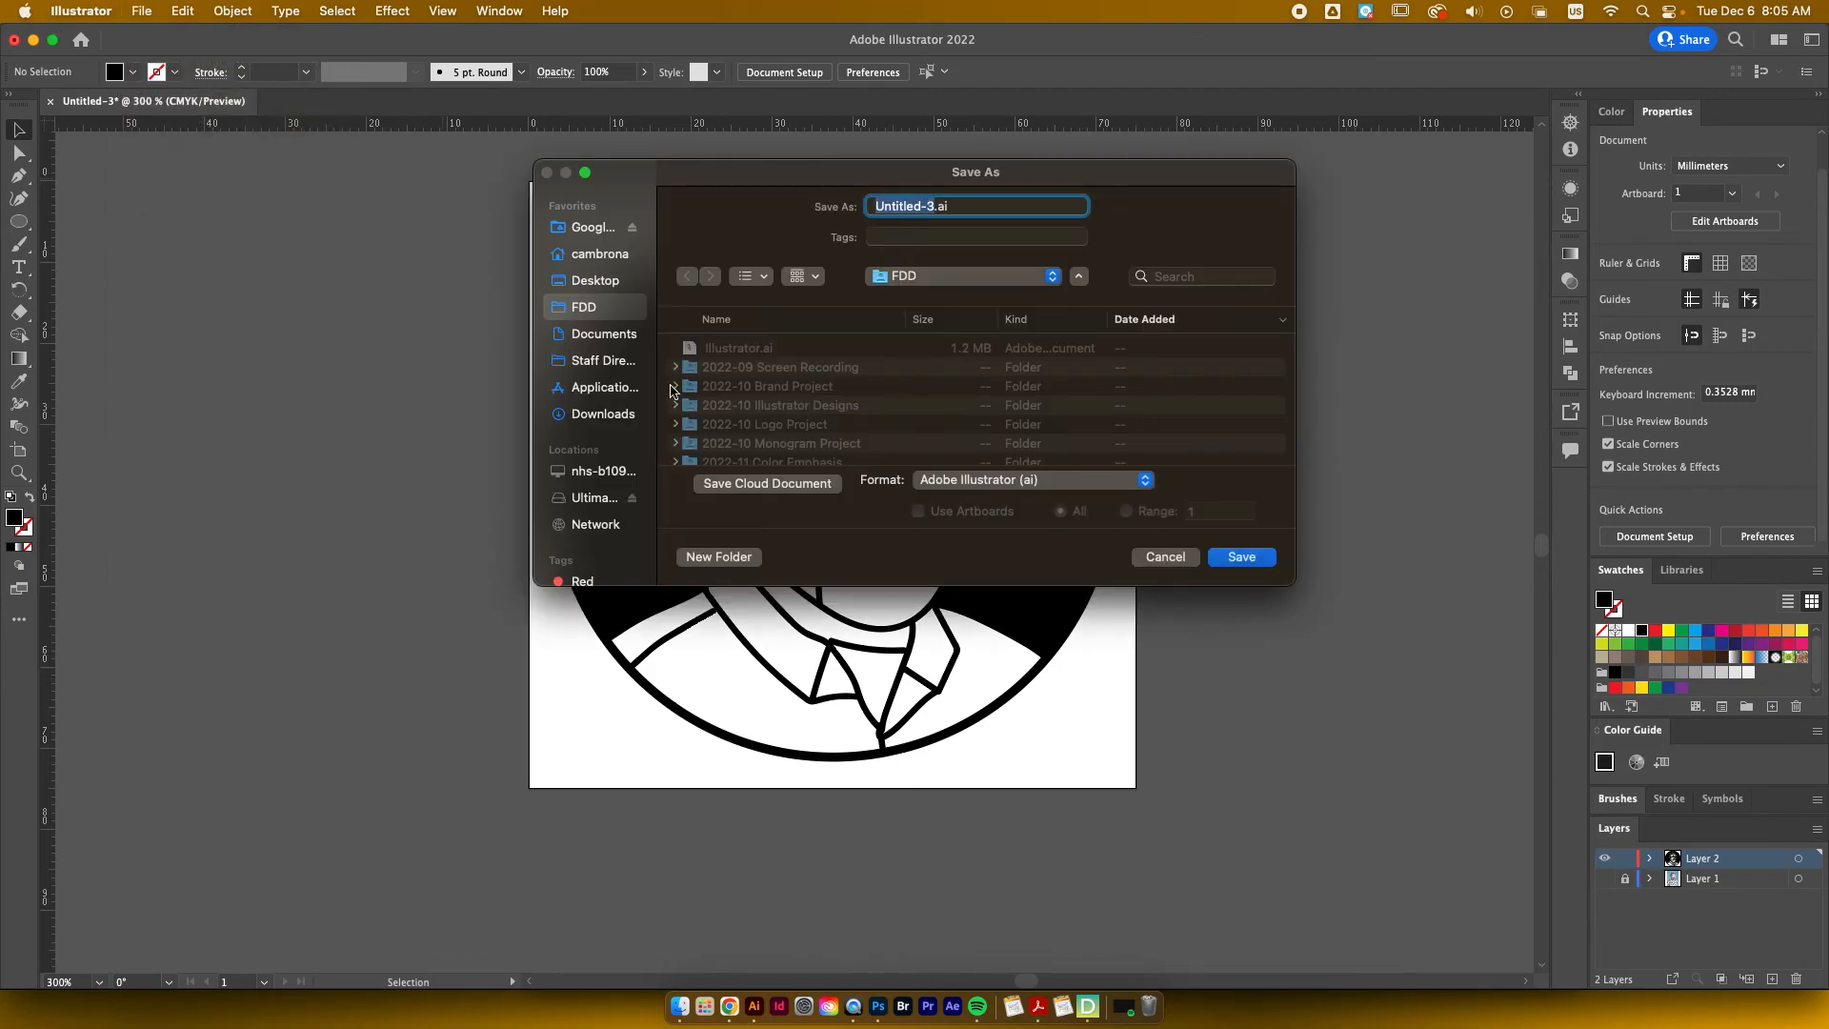
pyautogui.click(967, 482)
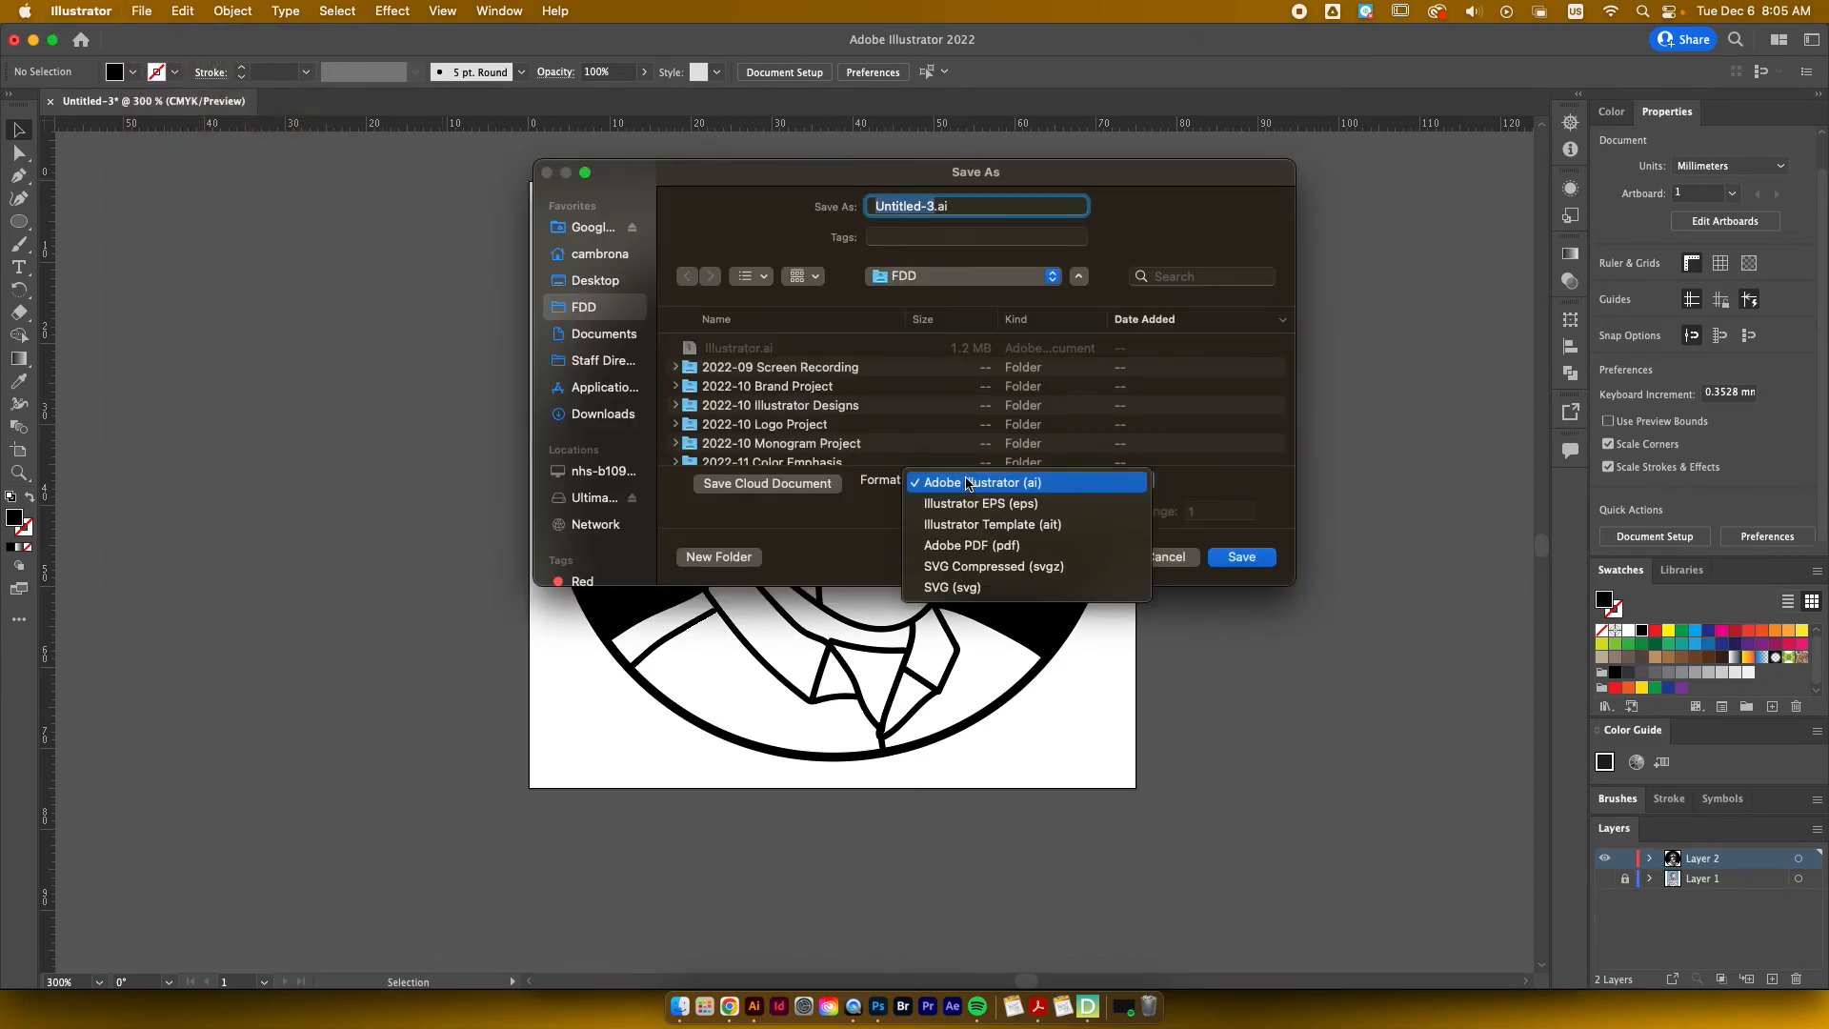
pyautogui.click(953, 587)
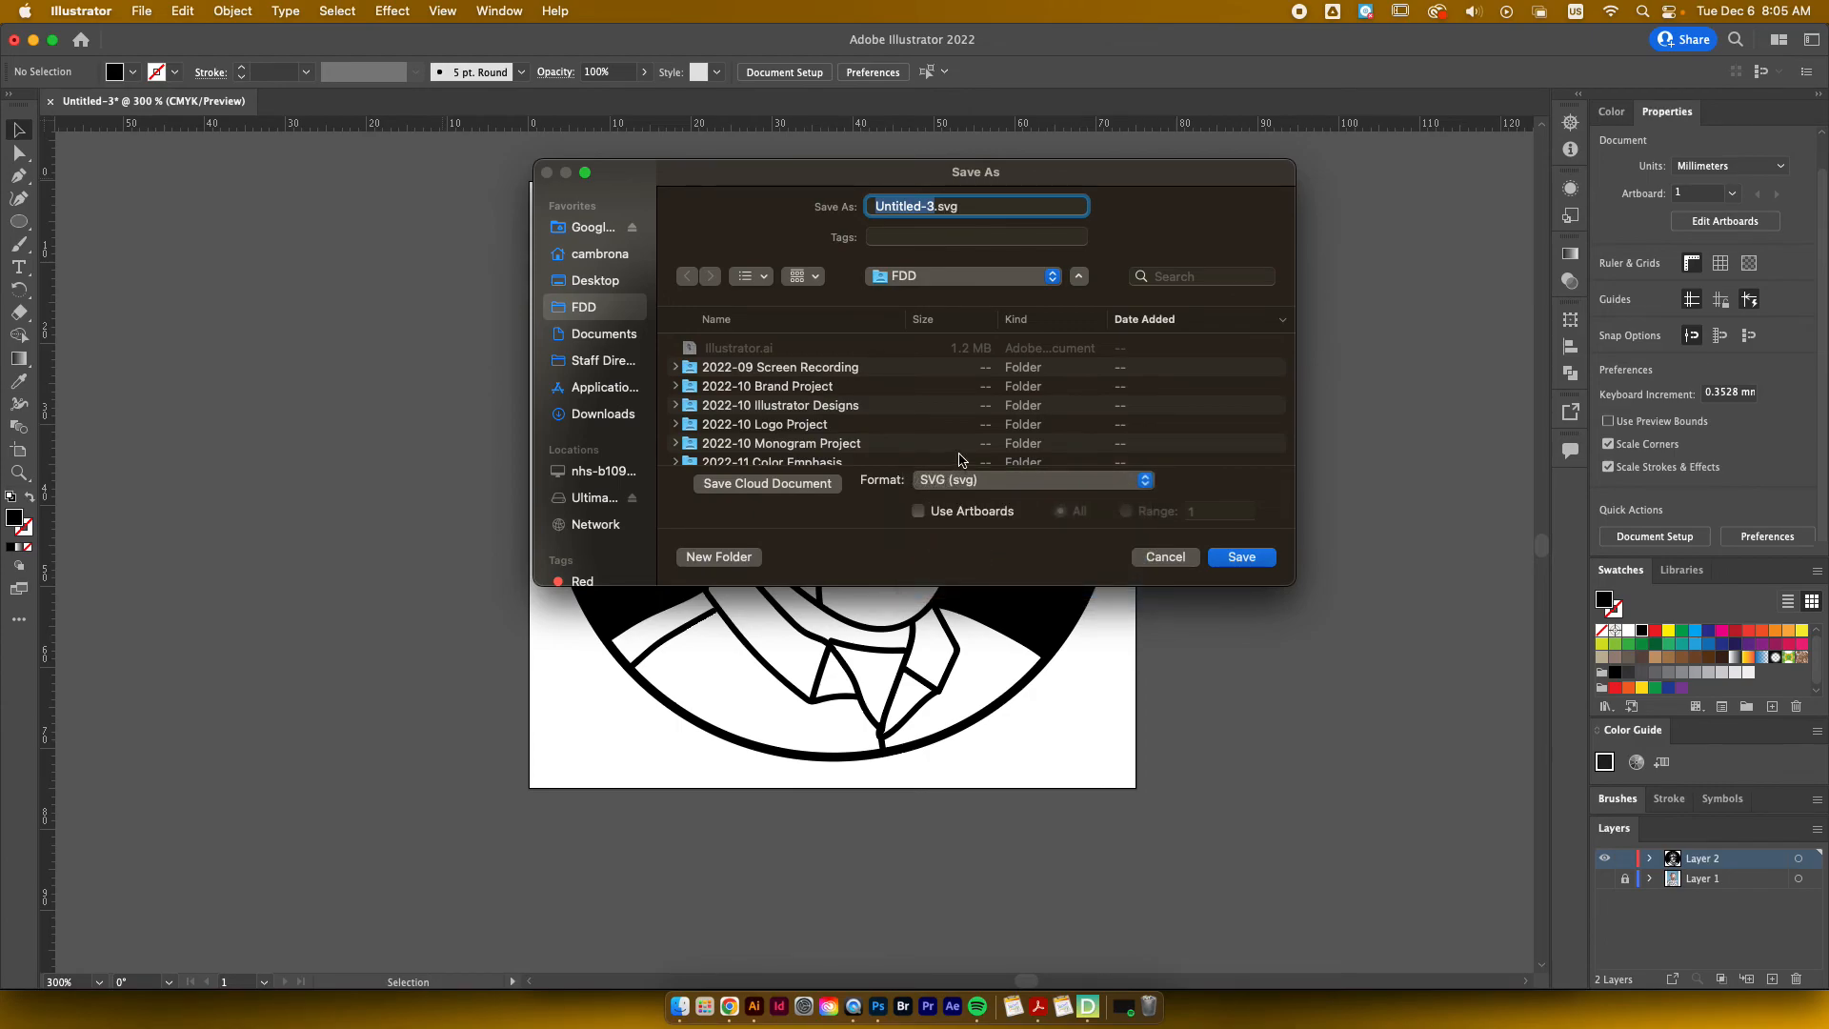
pyautogui.write('Self Portrait Ornament')
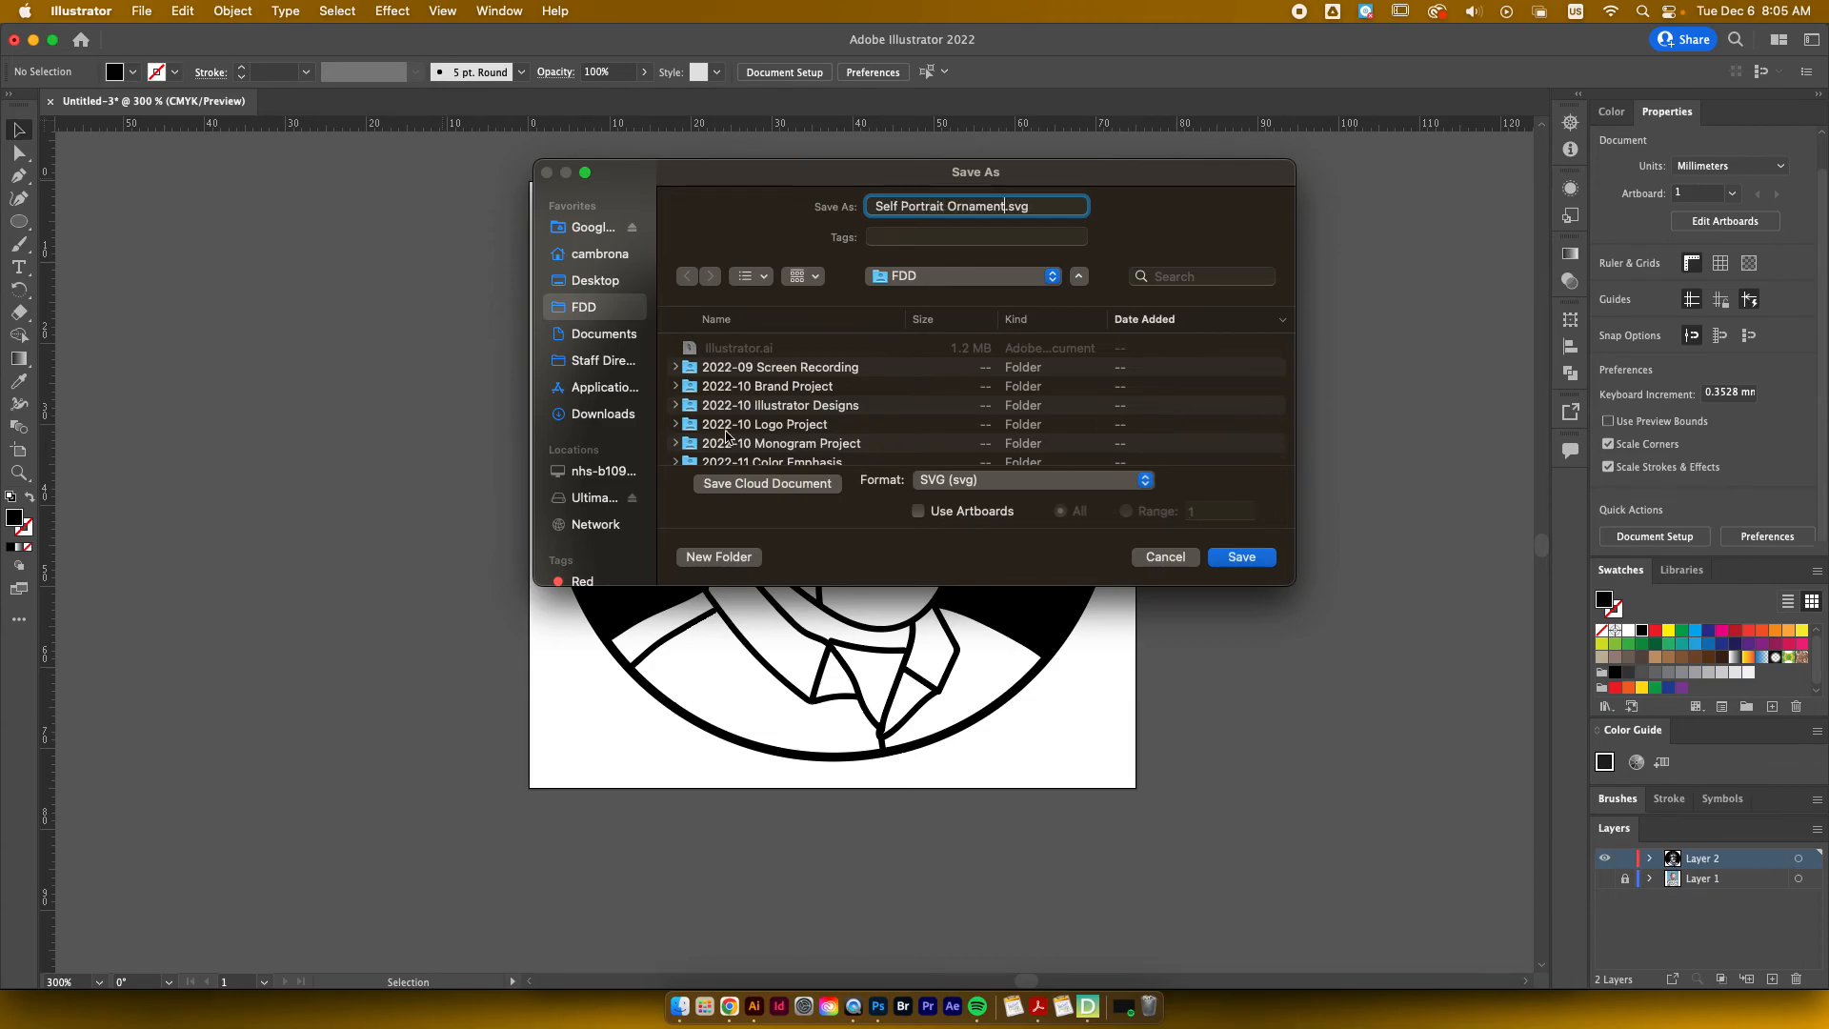
pyautogui.click(1239, 557)
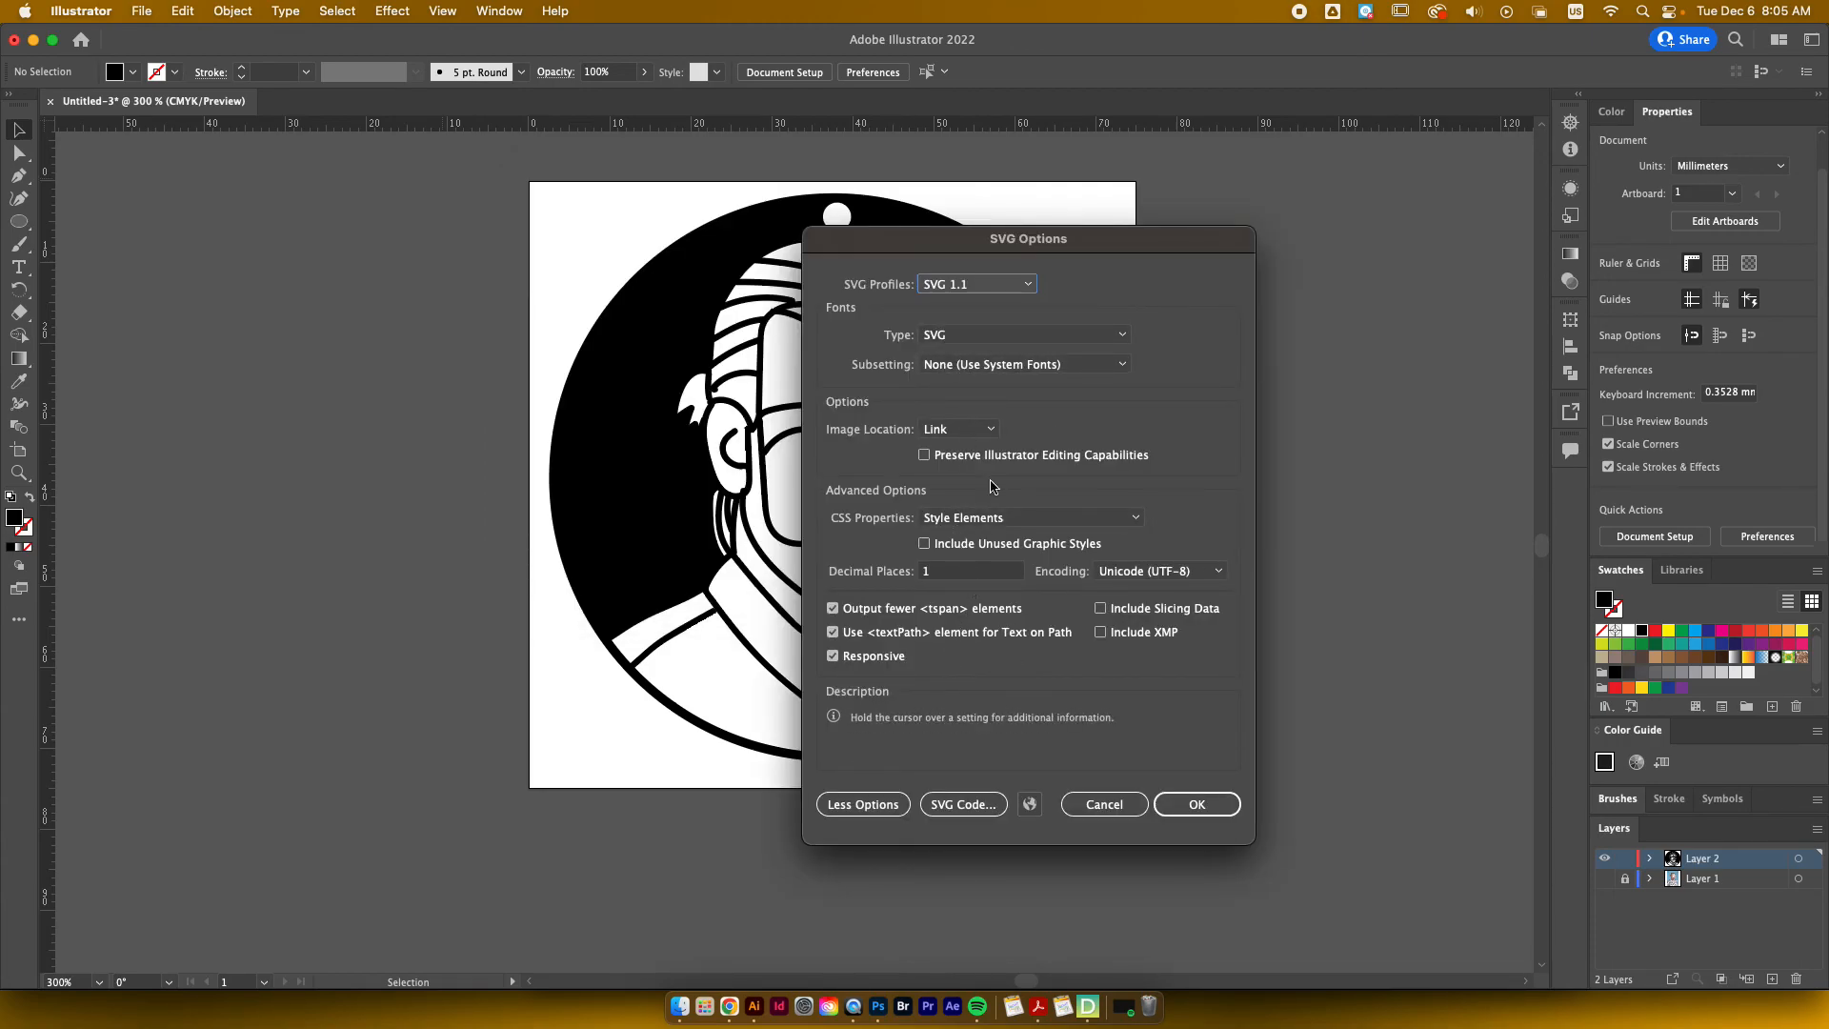
pyautogui.click(1215, 804)
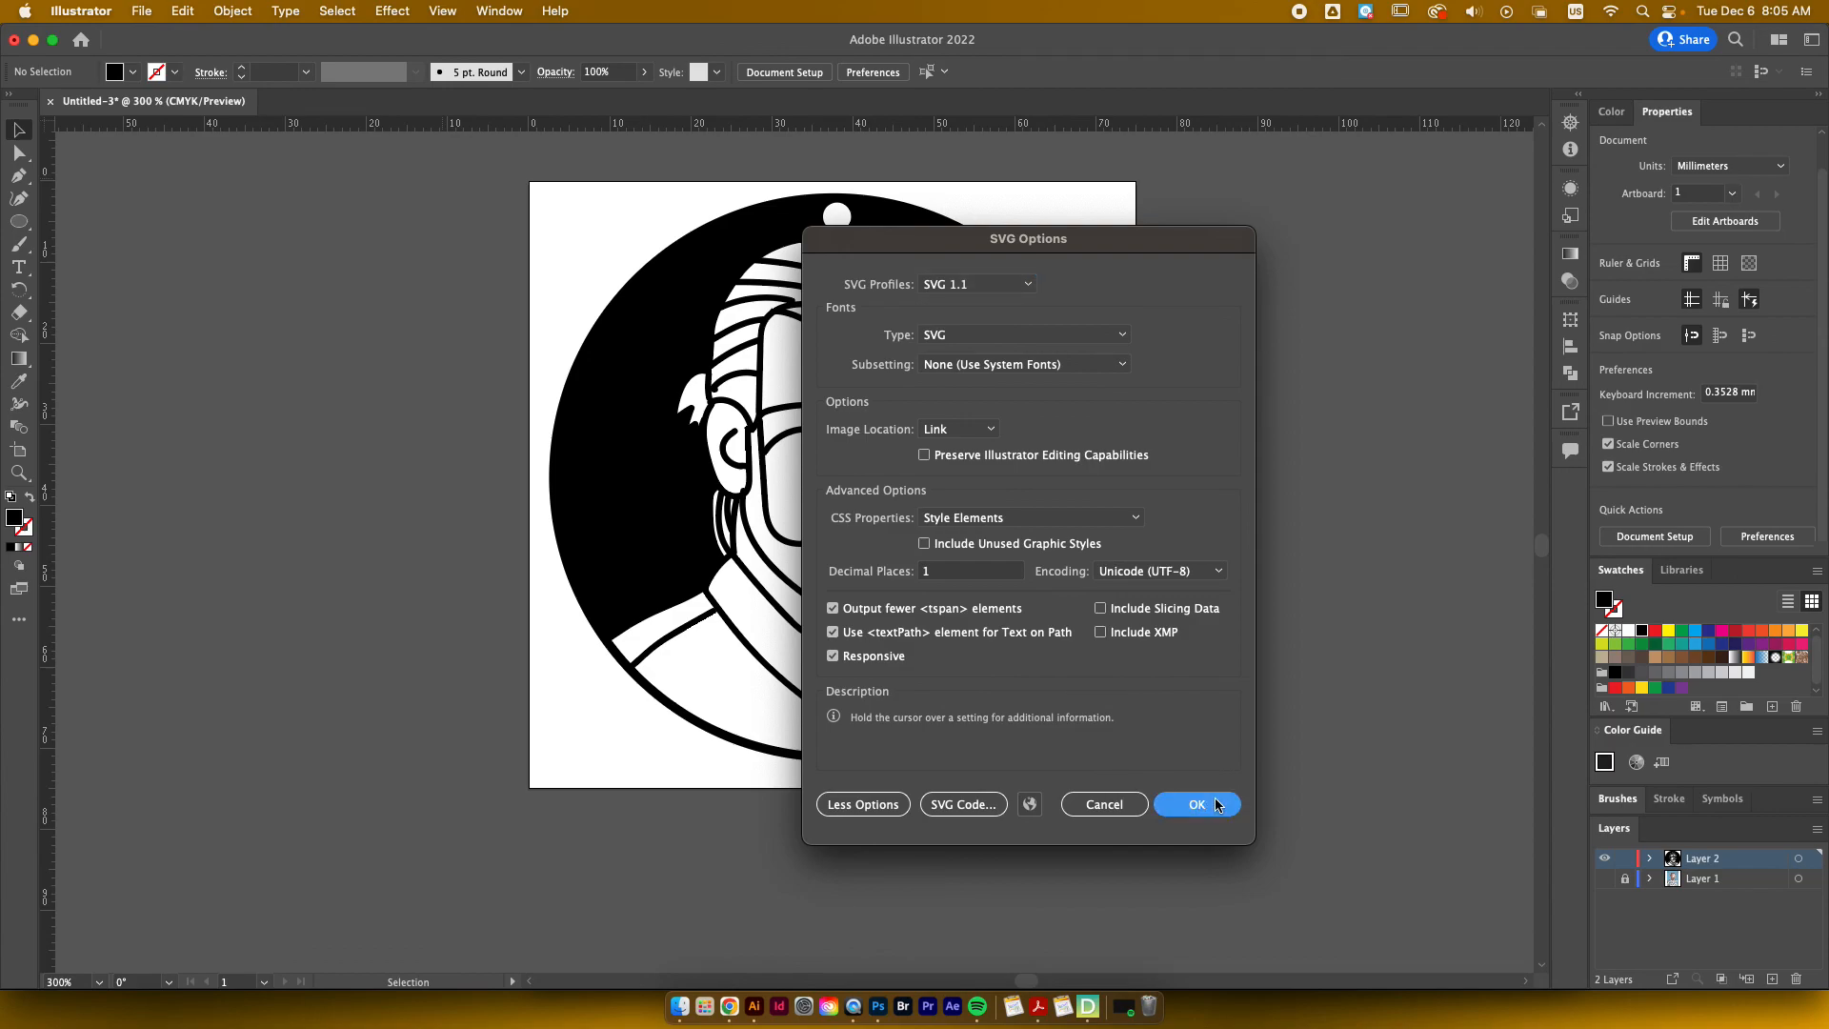